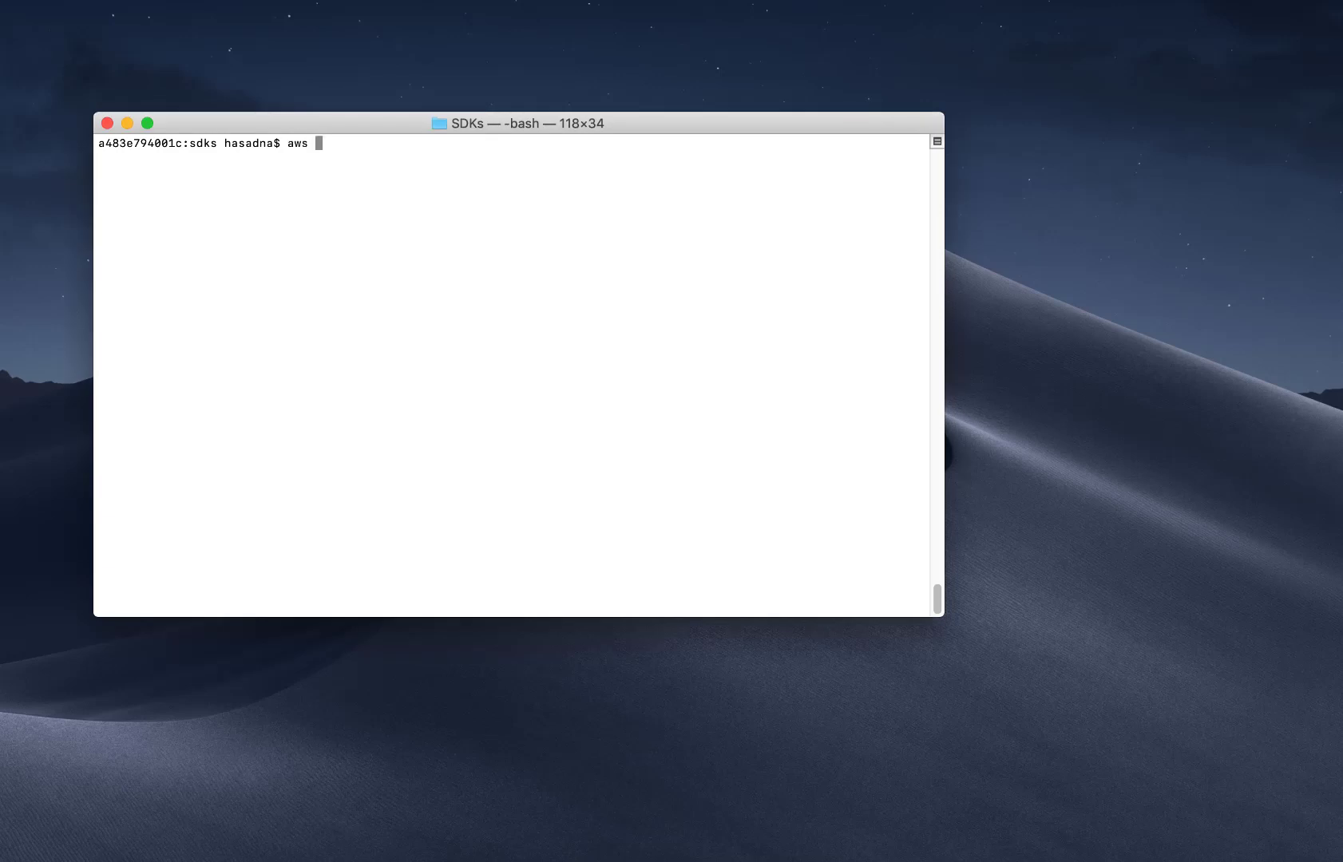
# Read the register-user help and copy its --generate-cli-skeleton option.
pyautogui.write('register-user help')
pyautogui.press('Return')
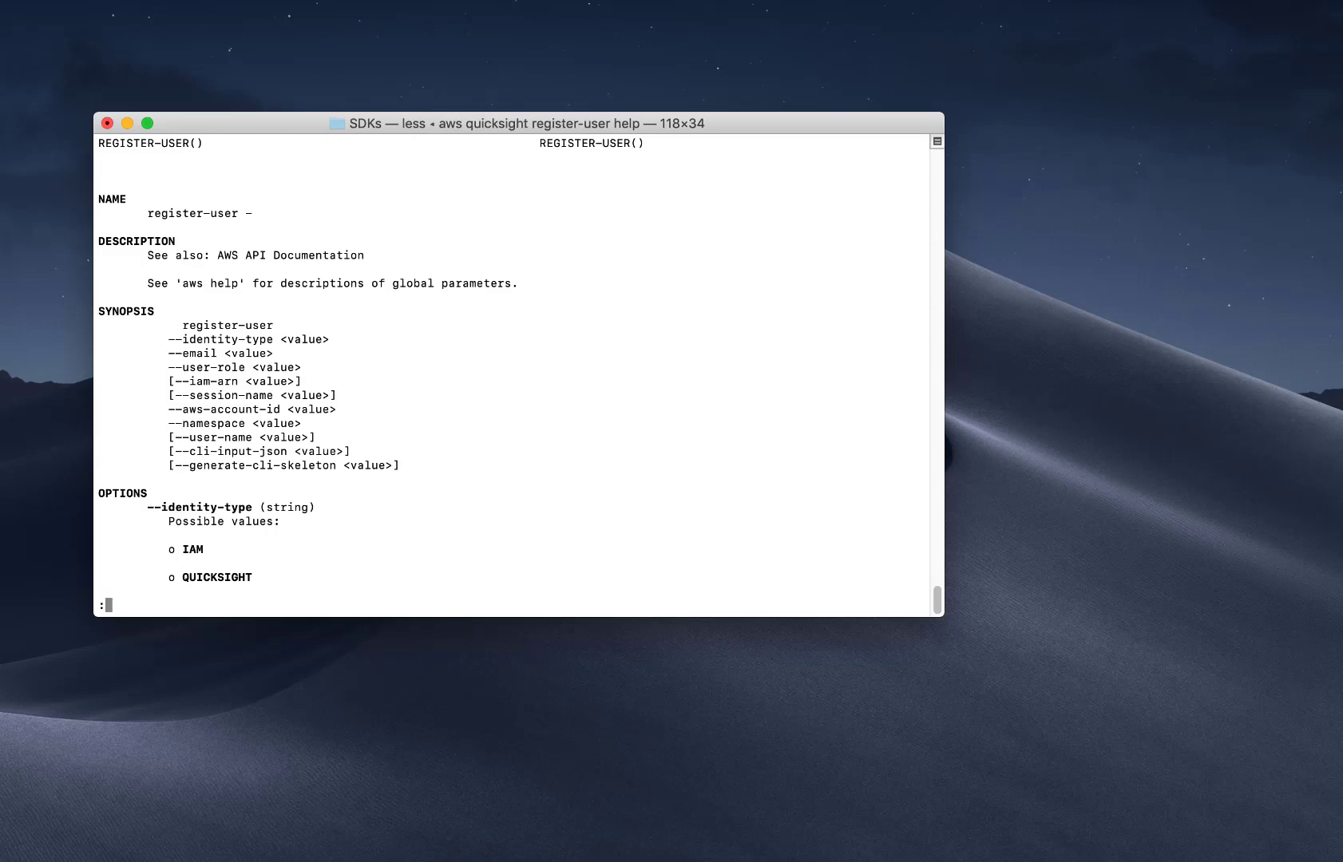
pyautogui.moveTo(176, 465); pyautogui.dragTo(336, 470)
pyautogui.press('super+c')
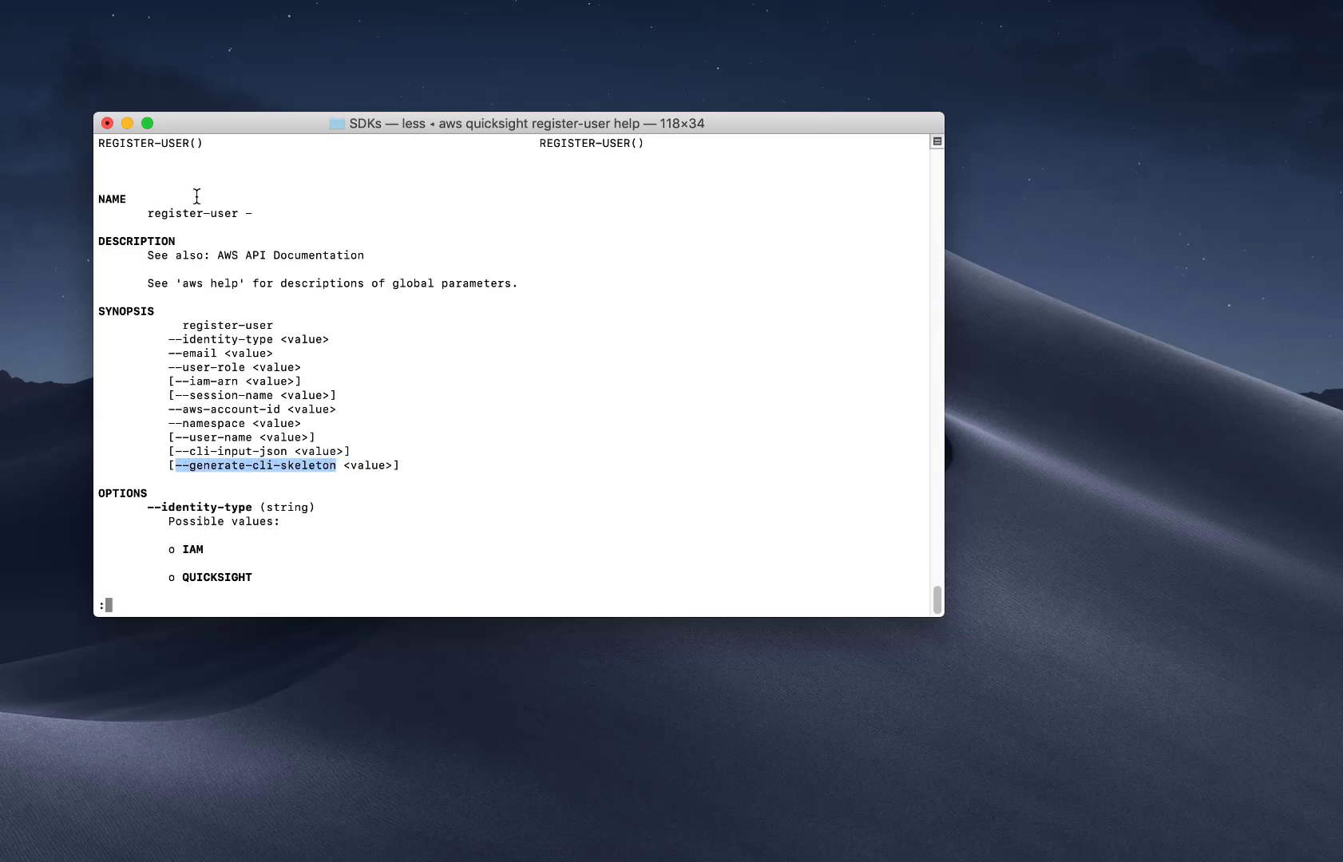
pyautogui.press('q')
# Print the register-user JSON skeleton, then start a register-user command with QUICKSIGHT identity and the user's email.
pyautogui.press('Up')
pyautogui.press('BackSpace')
pyautogui.press('BackSpace')
pyautogui.press('BackSpace')
pyautogui.press('BackSpace')
pyautogui.press('super+v')
pyautogui.press('Return')
pyautogui.write('aws quicksight register-u')
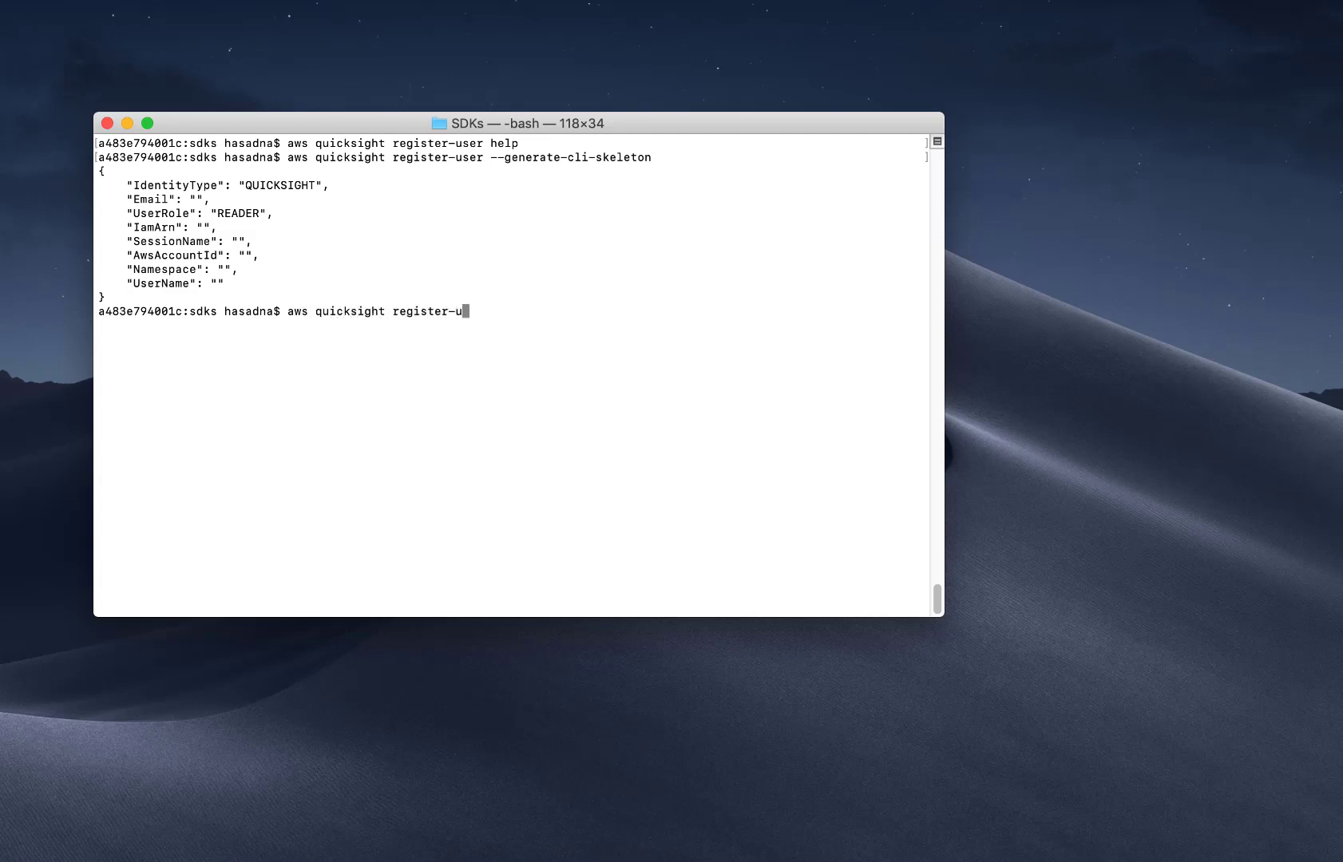
pyautogui.write("ser --identity-type 'QUICKSIGHT' ")
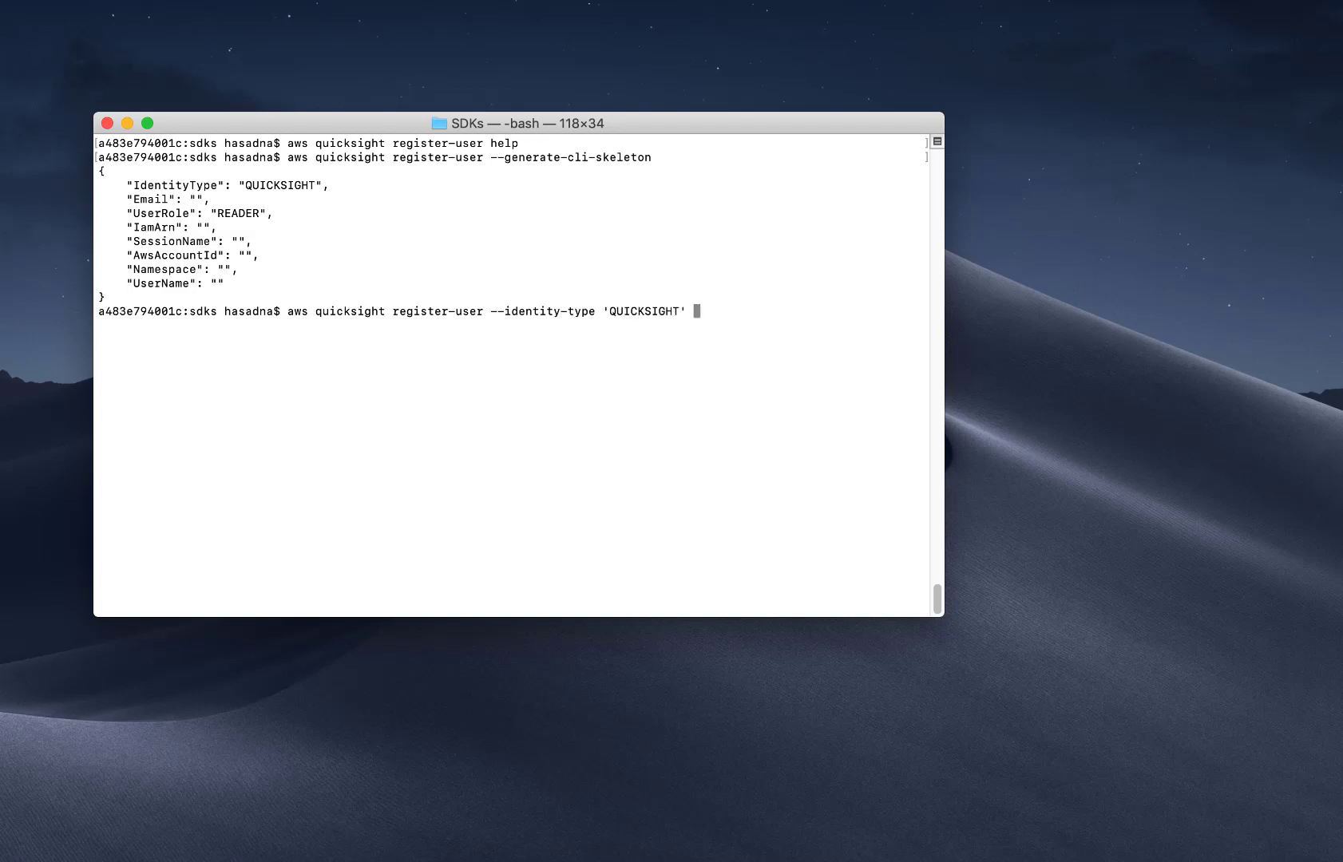
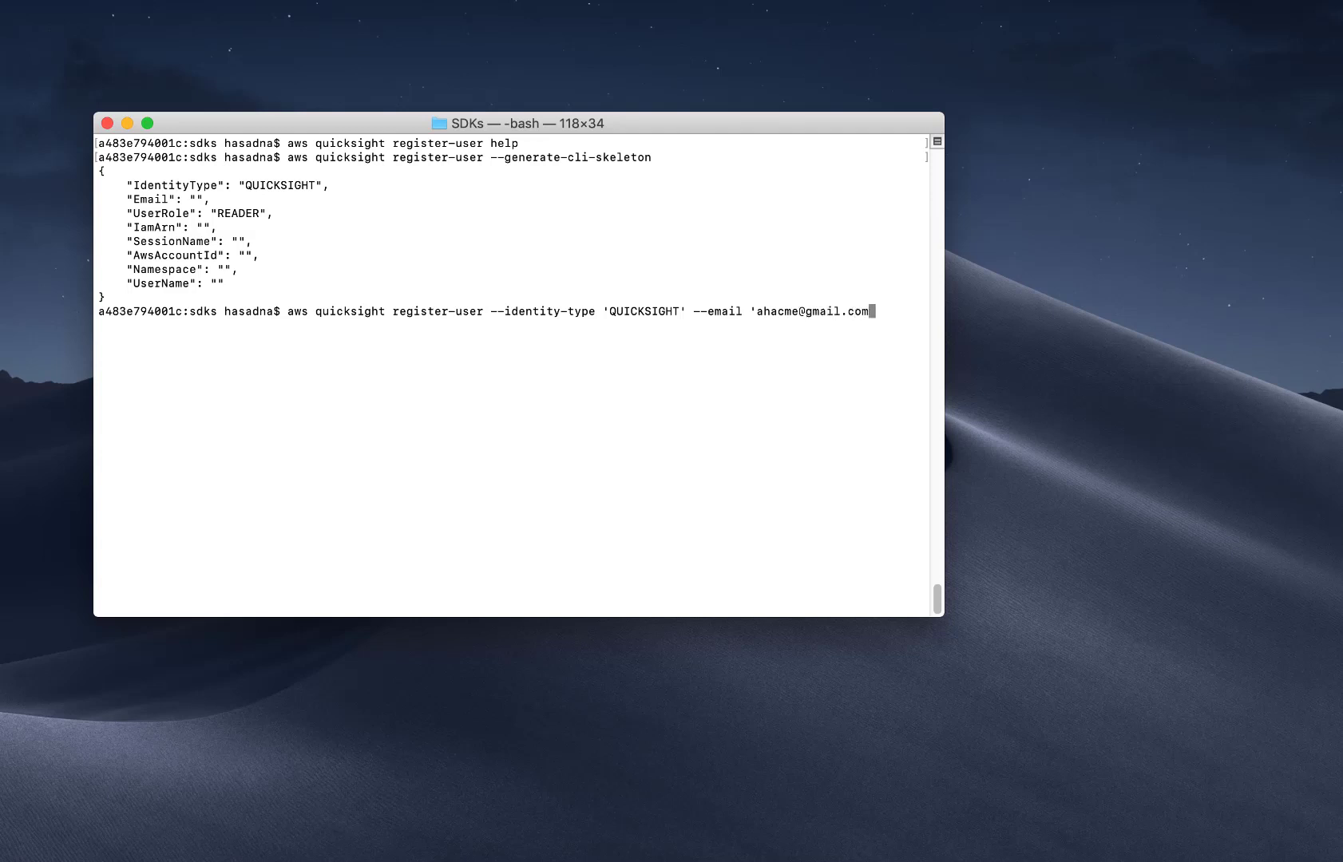
pyautogui.write("' --user-role 'ADMIN' --aws-account-id '9051789")
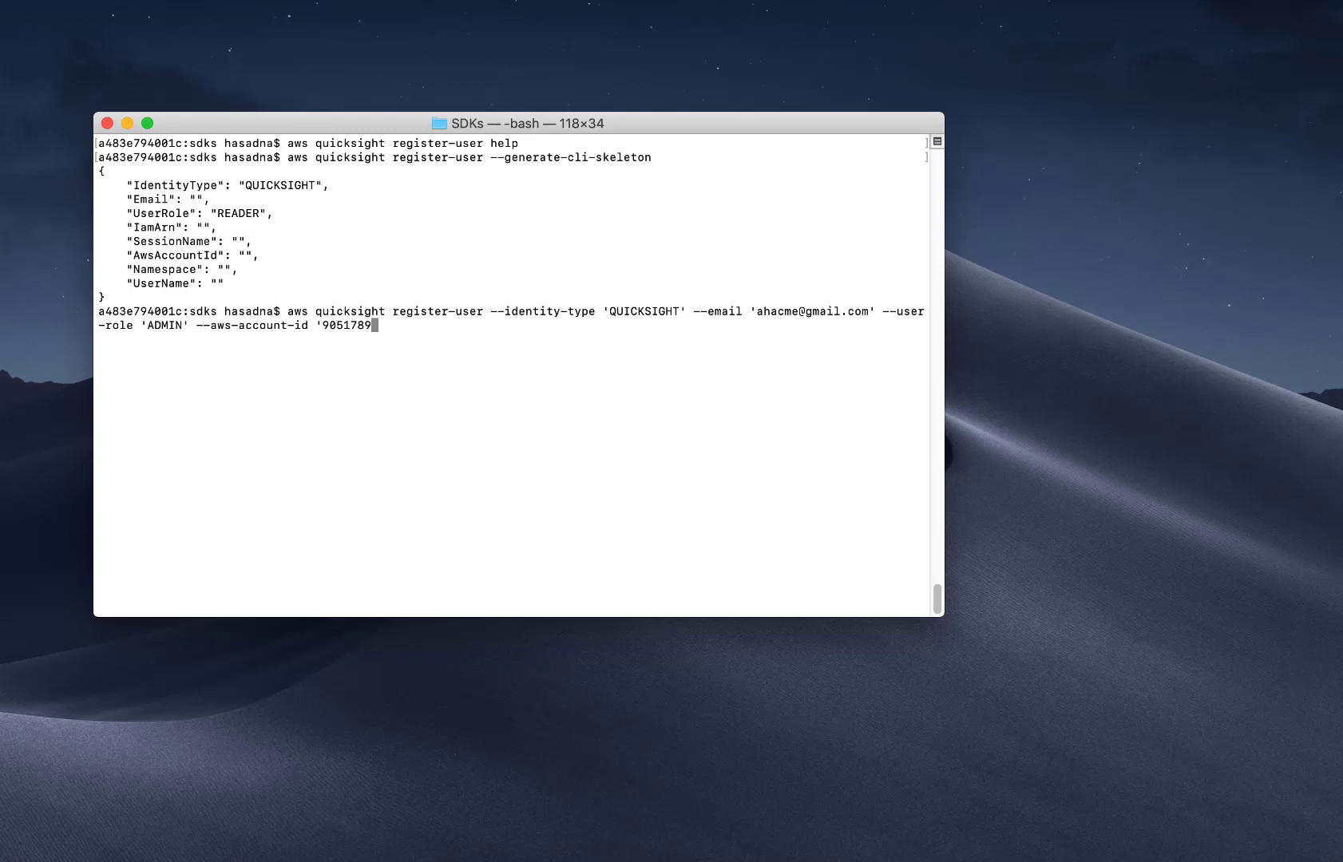
pyautogui.write("20046' --namespace 'default' --username")
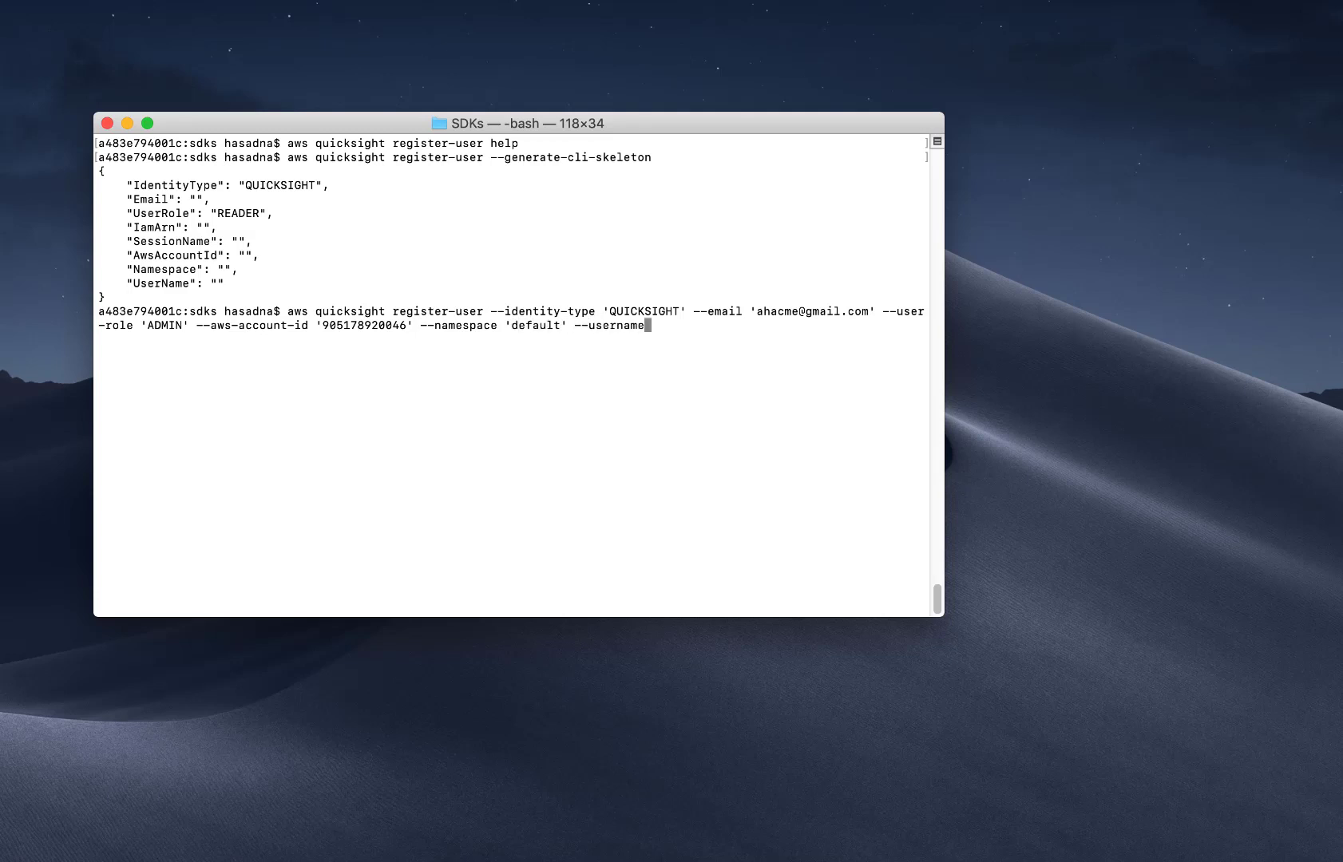
# Finish the command for user 'demouser' in namespace 'default', run it, and select the invitation URL.
pyautogui.press('BackSpace')
pyautogui.press('BackSpace')
pyautogui.press('BackSpace')
pyautogui.press('BackSpace')
pyautogui.write("-name 'demouser'")
pyautogui.press('Return')
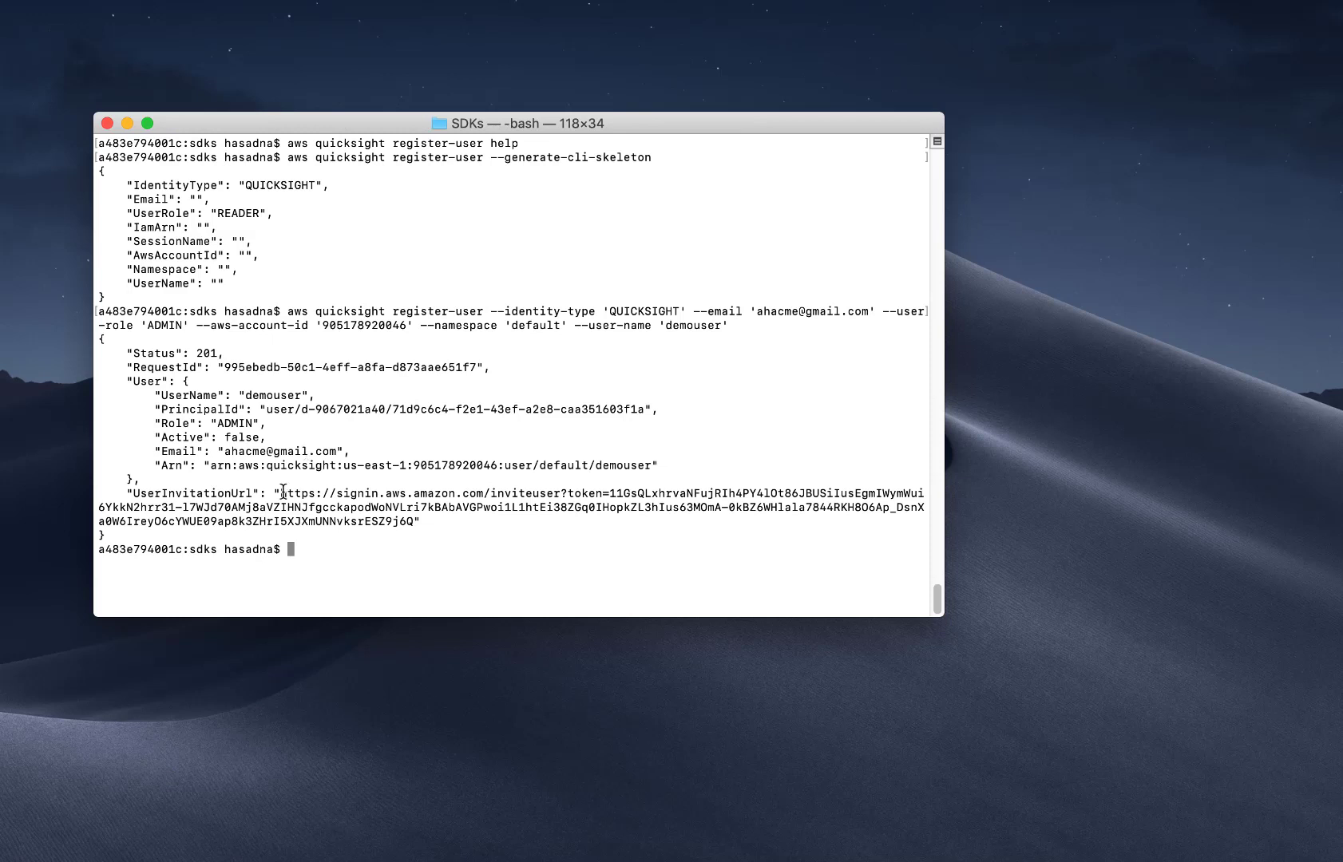
pyautogui.moveTo(281, 493); pyautogui.dragTo(410, 523)
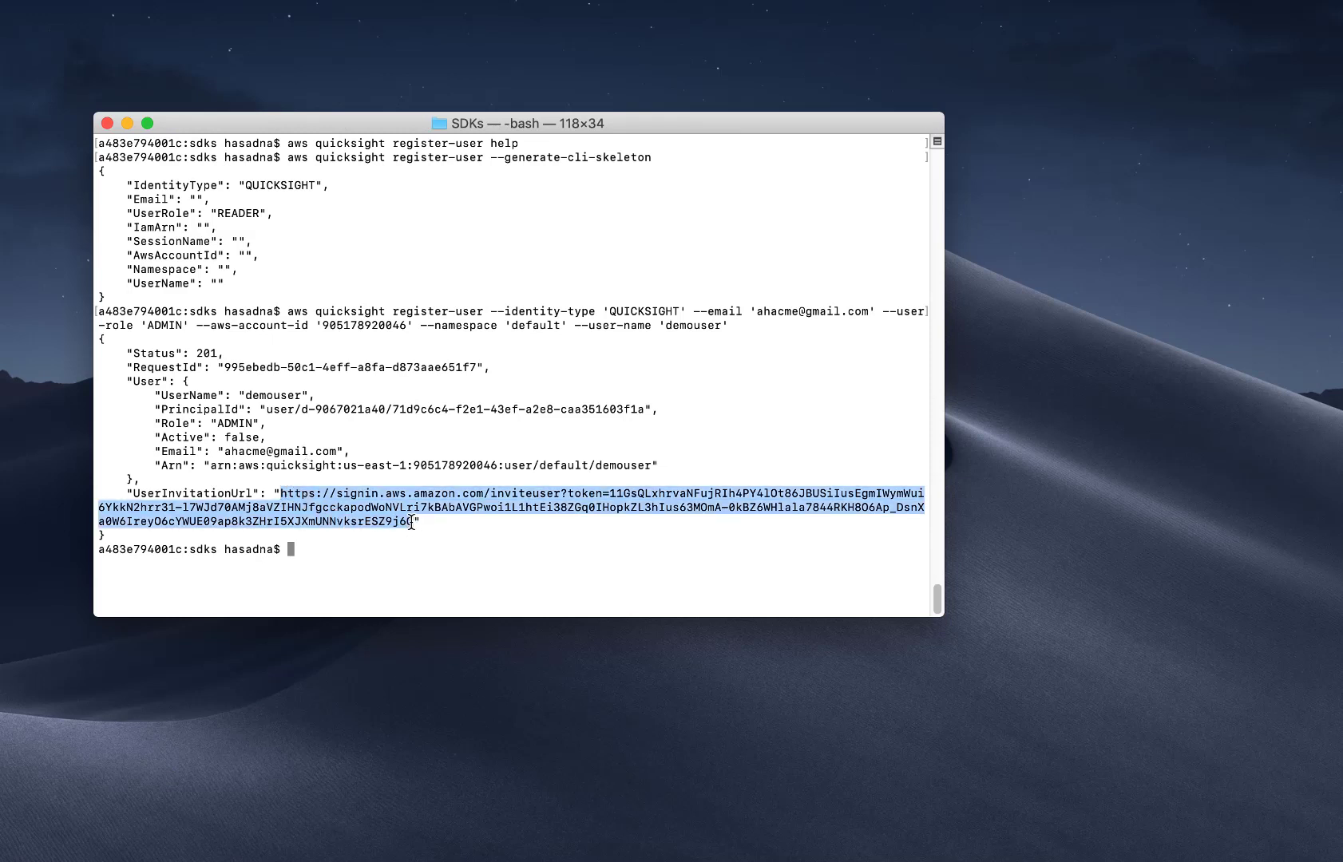
# Load the invitation URL in a private browser window and create the account with a password.
pyautogui.press('super+Tab')
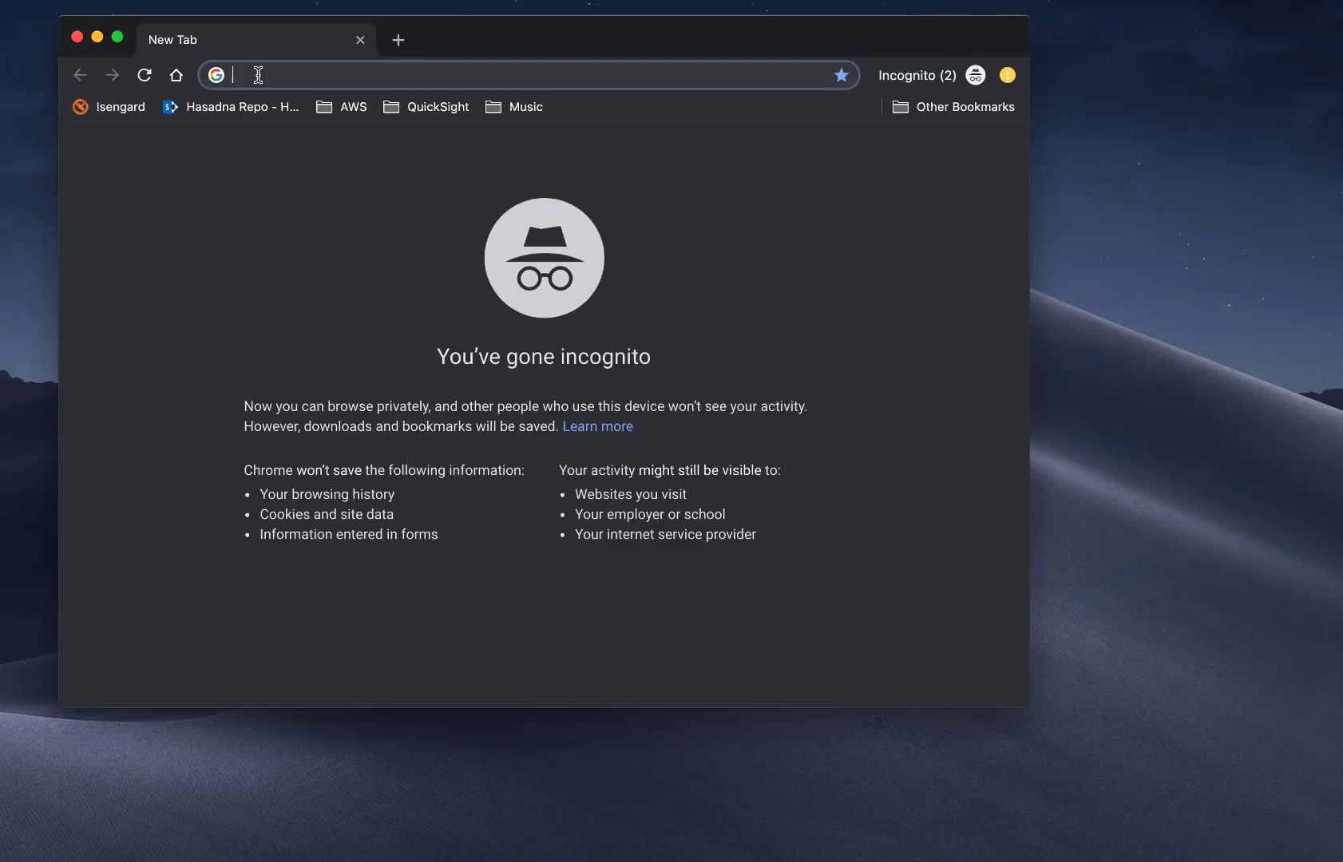
pyautogui.press('super+v')
pyautogui.press('Return')
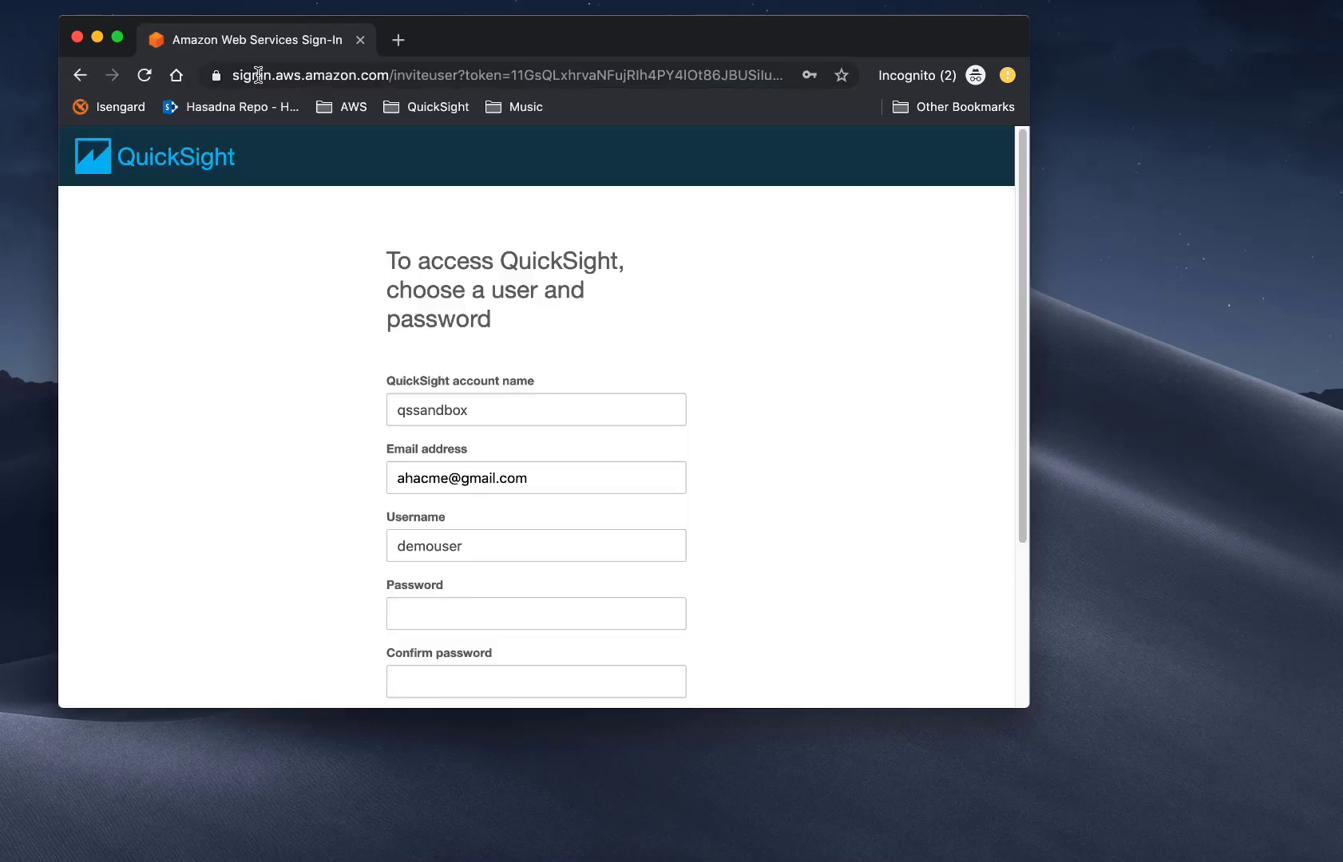
pyautogui.click(432, 614)
pyautogui.press('super+v')
pyautogui.press('Tab')
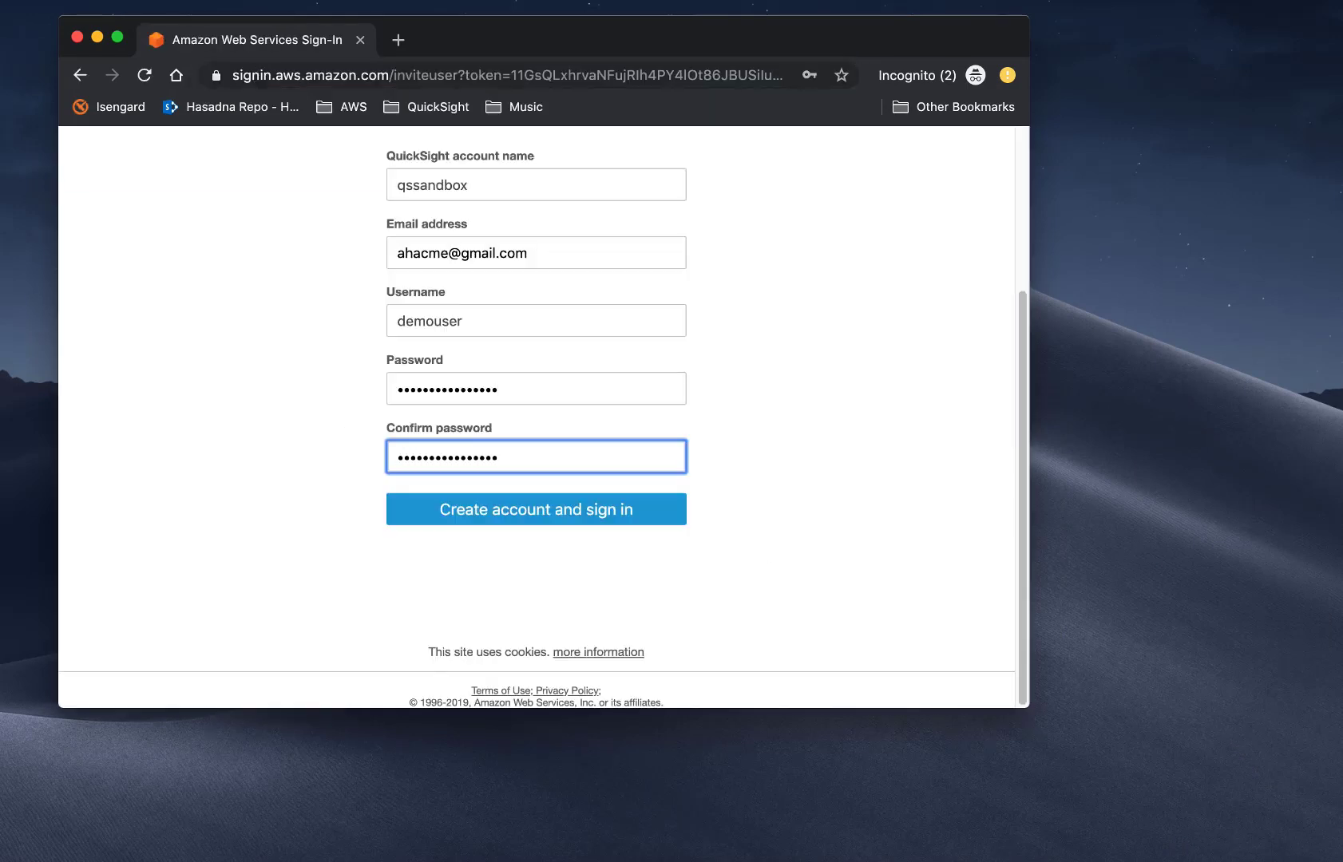
pyautogui.click(447, 508)
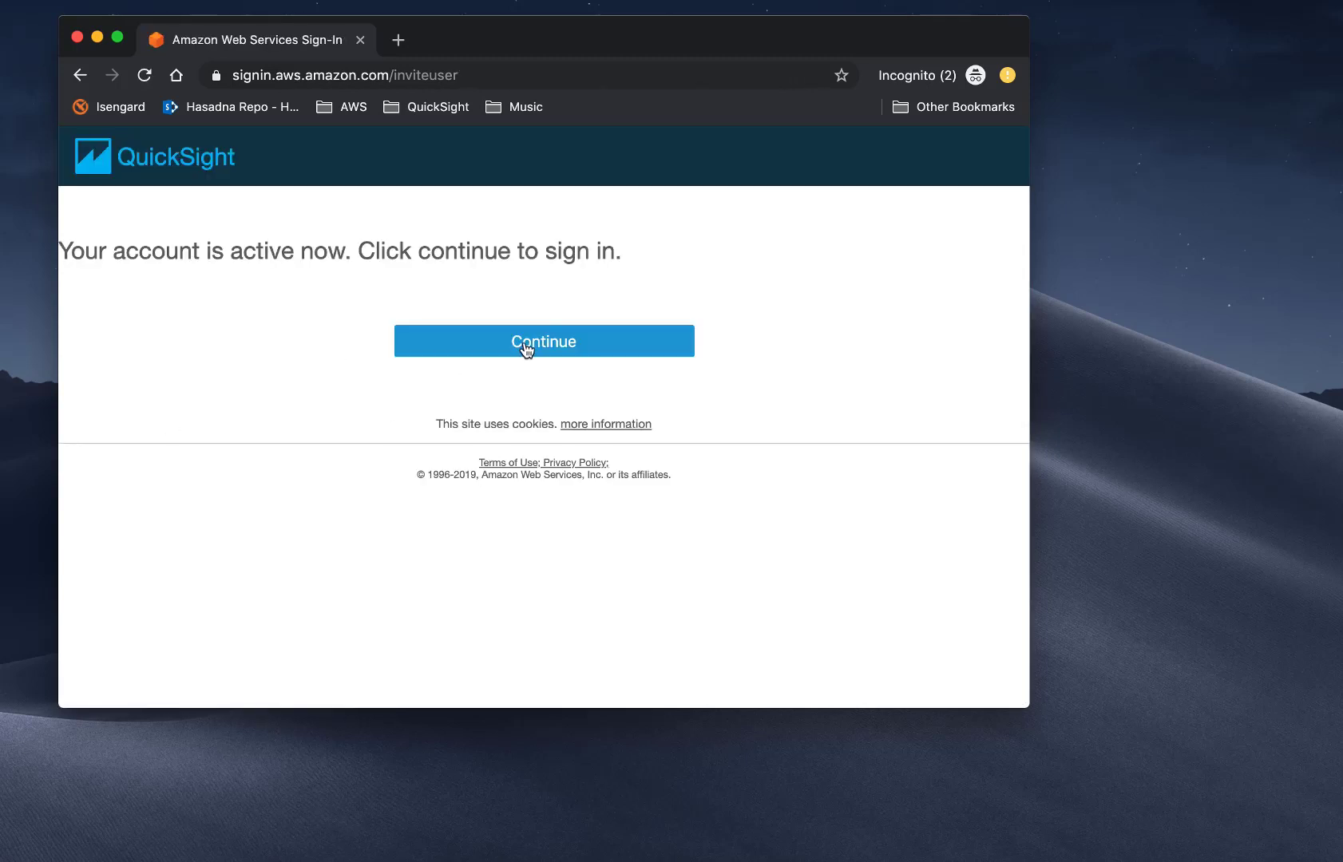
# Sign in to QuickSight as demouser with the account password.
pyautogui.click(527, 349)
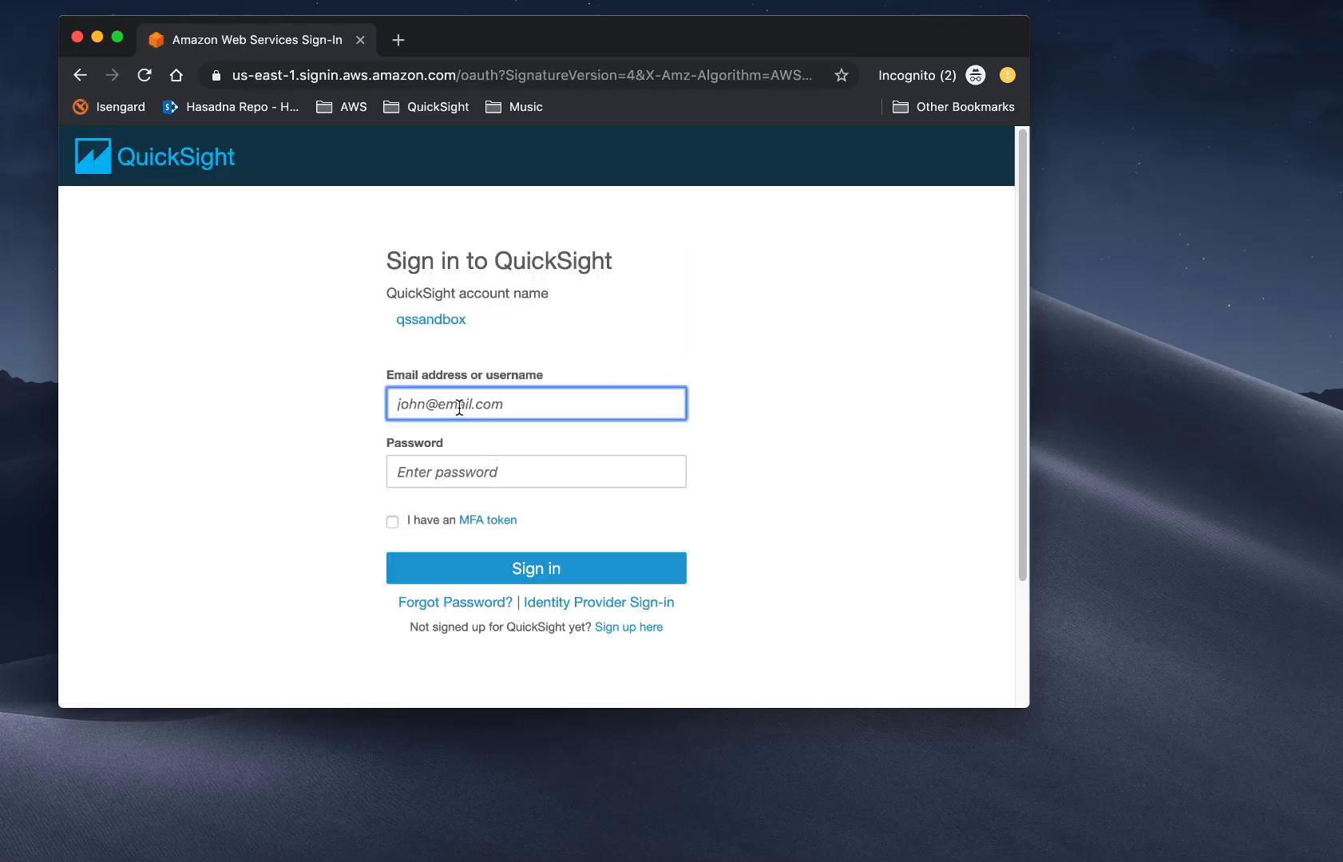
pyautogui.write('demouser')
pyautogui.press('Tab')
pyautogui.write('••••••••••••••••')
pyautogui.press('Return')
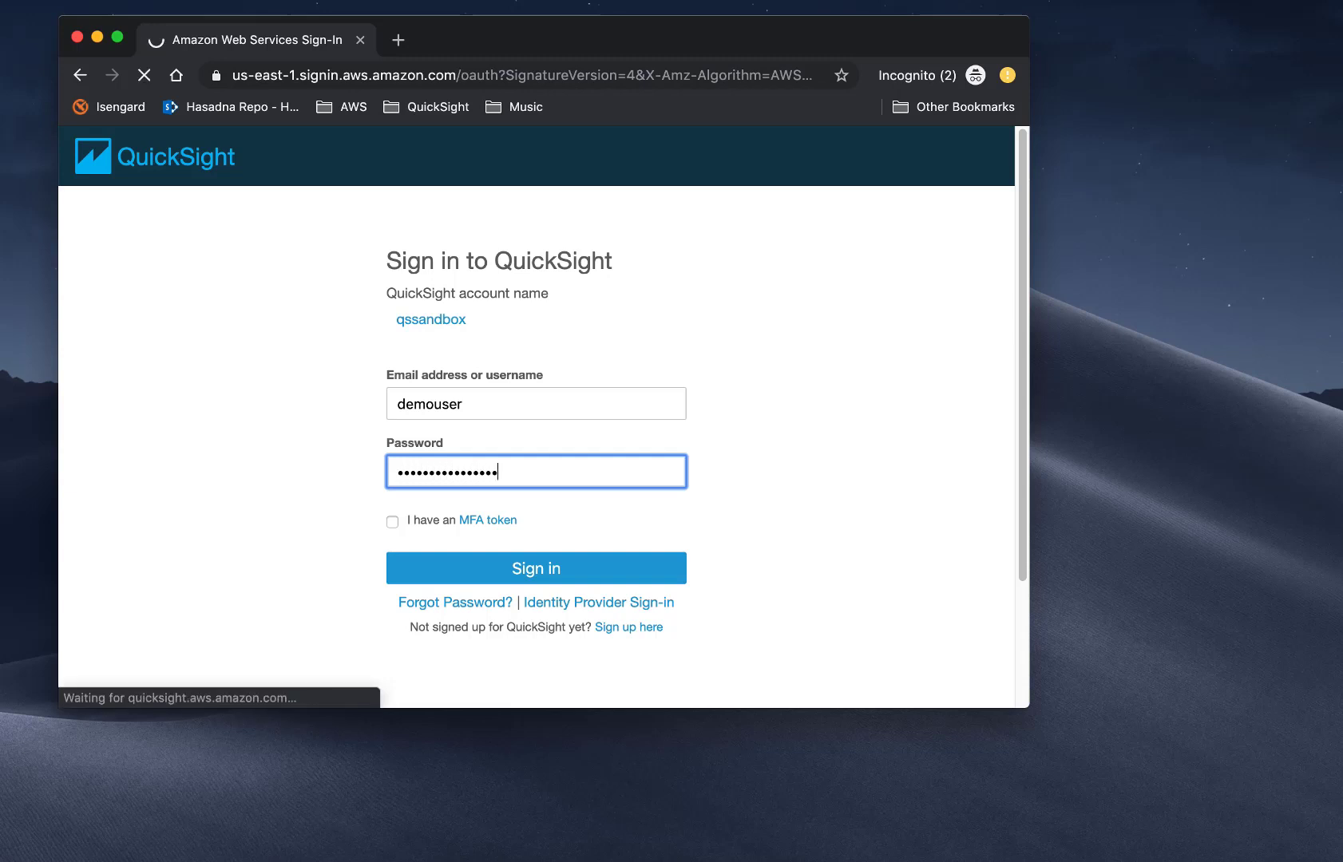
# Sign in, dismiss What's New, enlarge the window, then view All dashboards, Favorites and Tutorial videos.
pyautogui.click(538, 568)
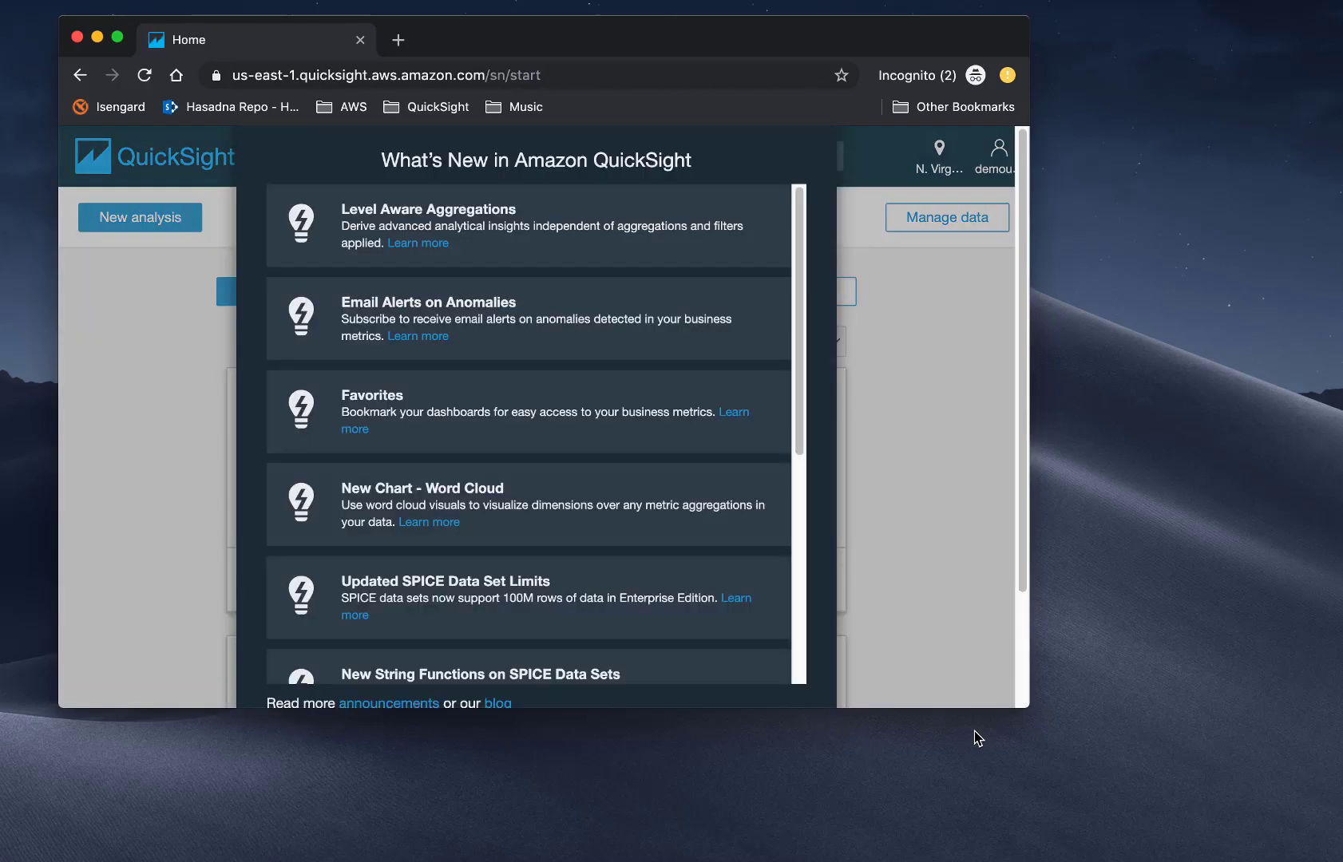
pyautogui.moveTo(1029, 707); pyautogui.dragTo(1162, 844)
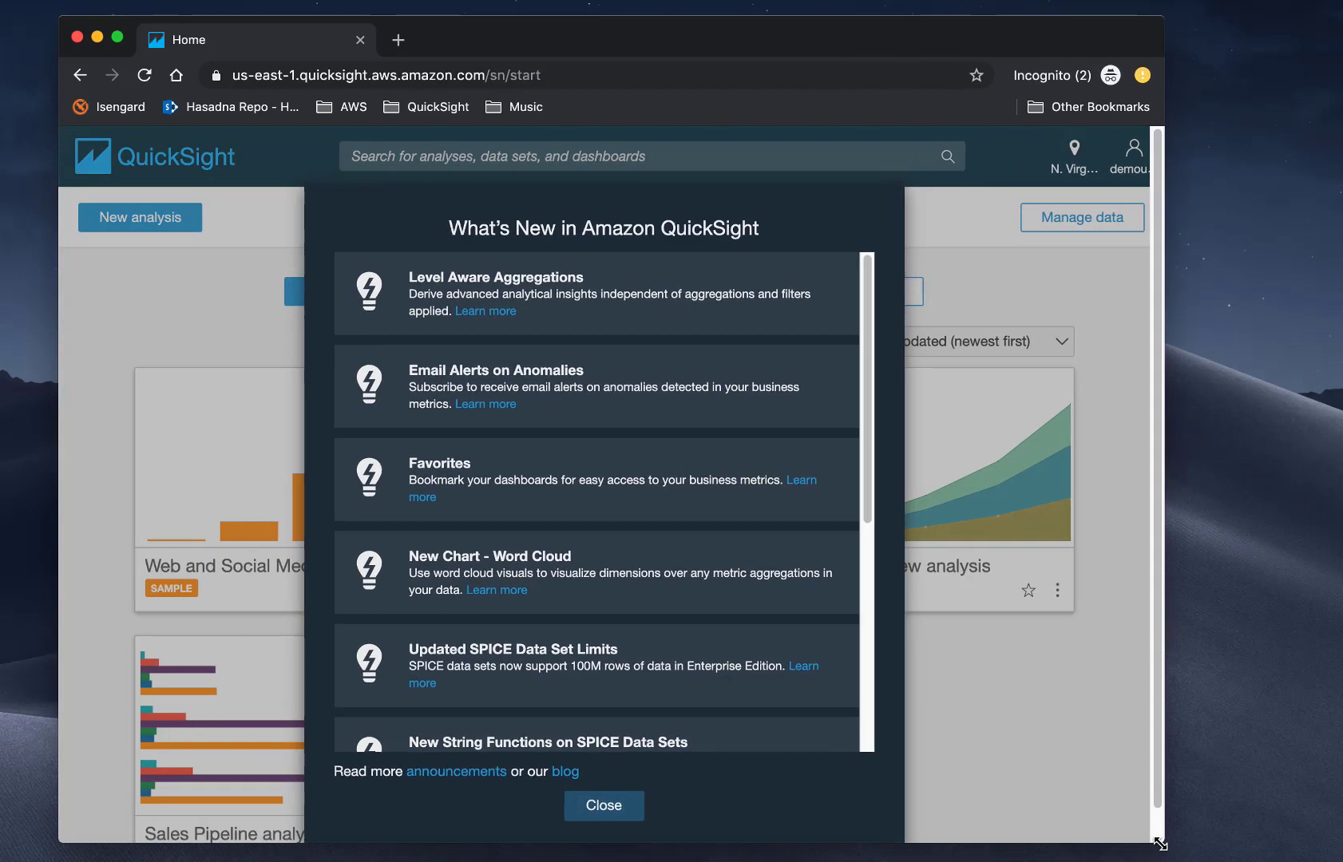
pyautogui.click(621, 814)
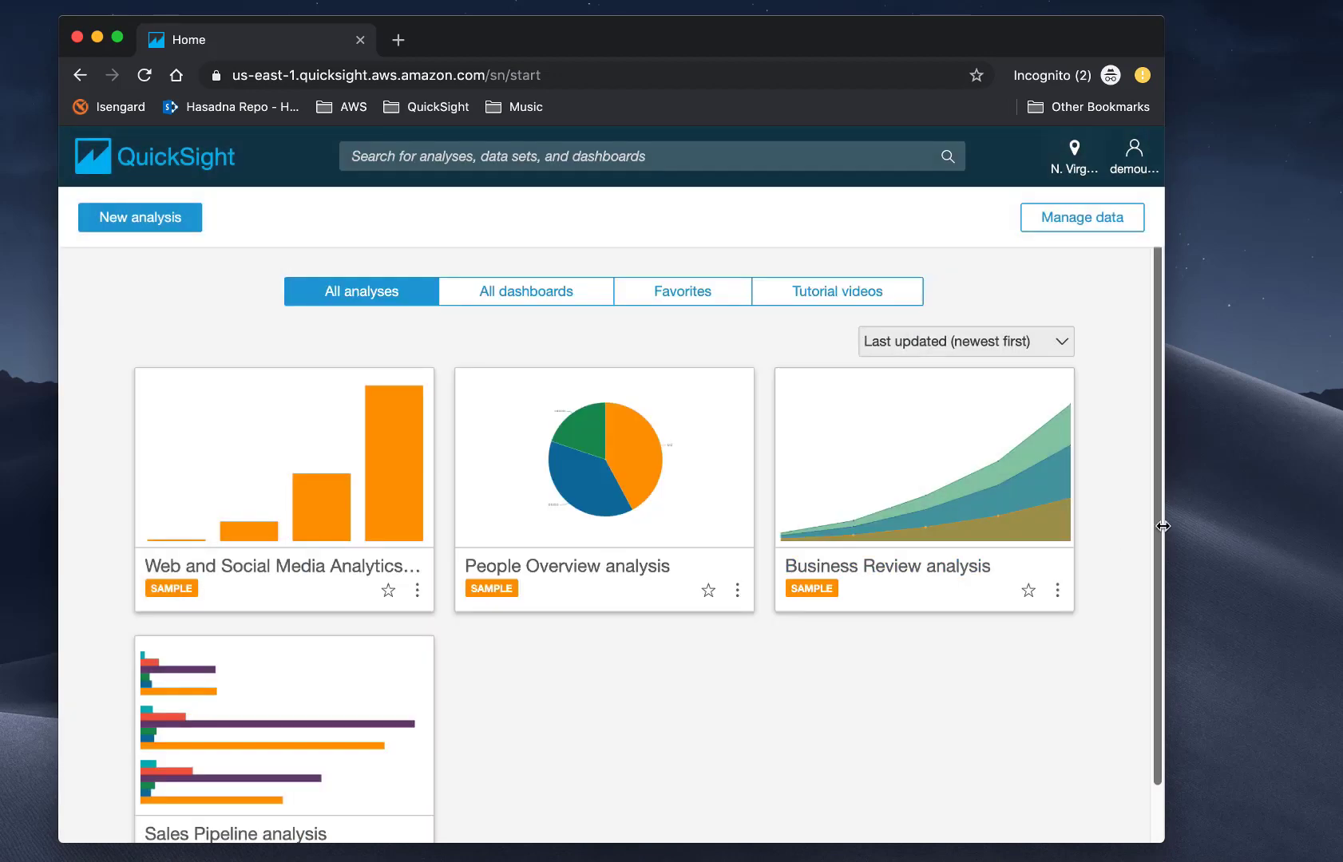
pyautogui.moveTo(1163, 528); pyautogui.dragTo(1308, 515)
pyautogui.click(666, 306)
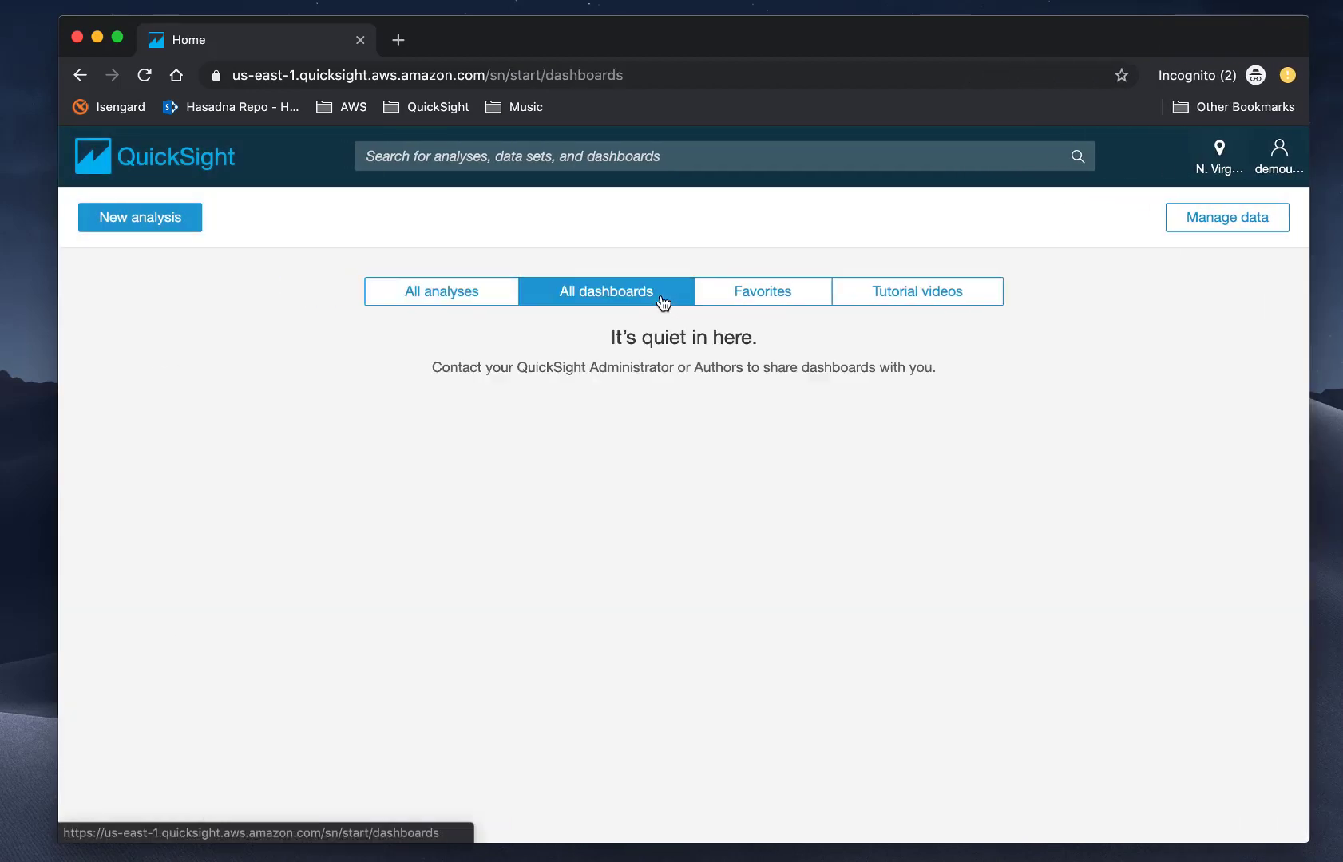
pyautogui.click(767, 297)
pyautogui.click(874, 300)
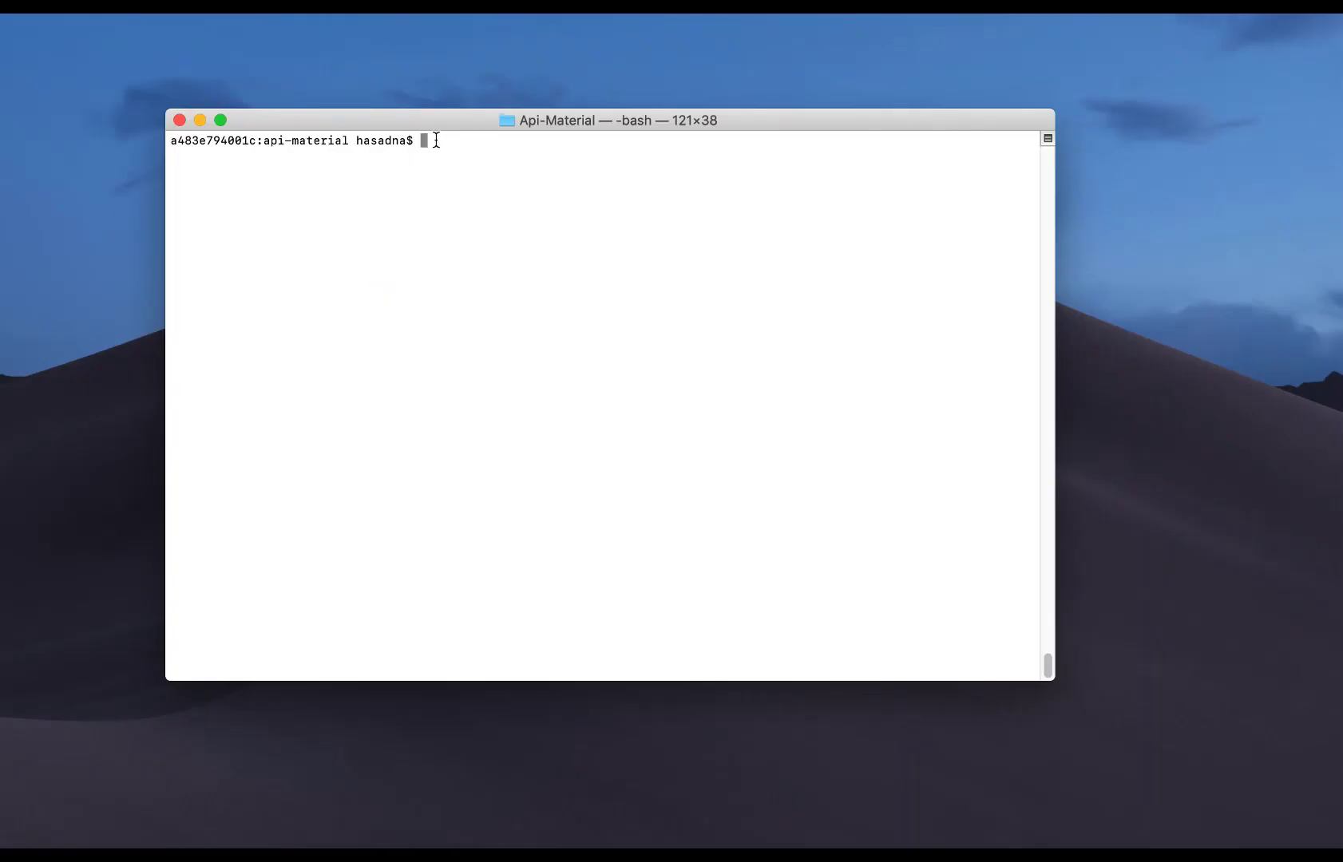
pyautogui.write('aws quicksight create')
pyautogui.press('BackSpace')
pyautogui.press('BackSpace')
pyautogui.press('BackSpace')
pyautogui.write('eate-data-source help')
pyautogui.press('Return')
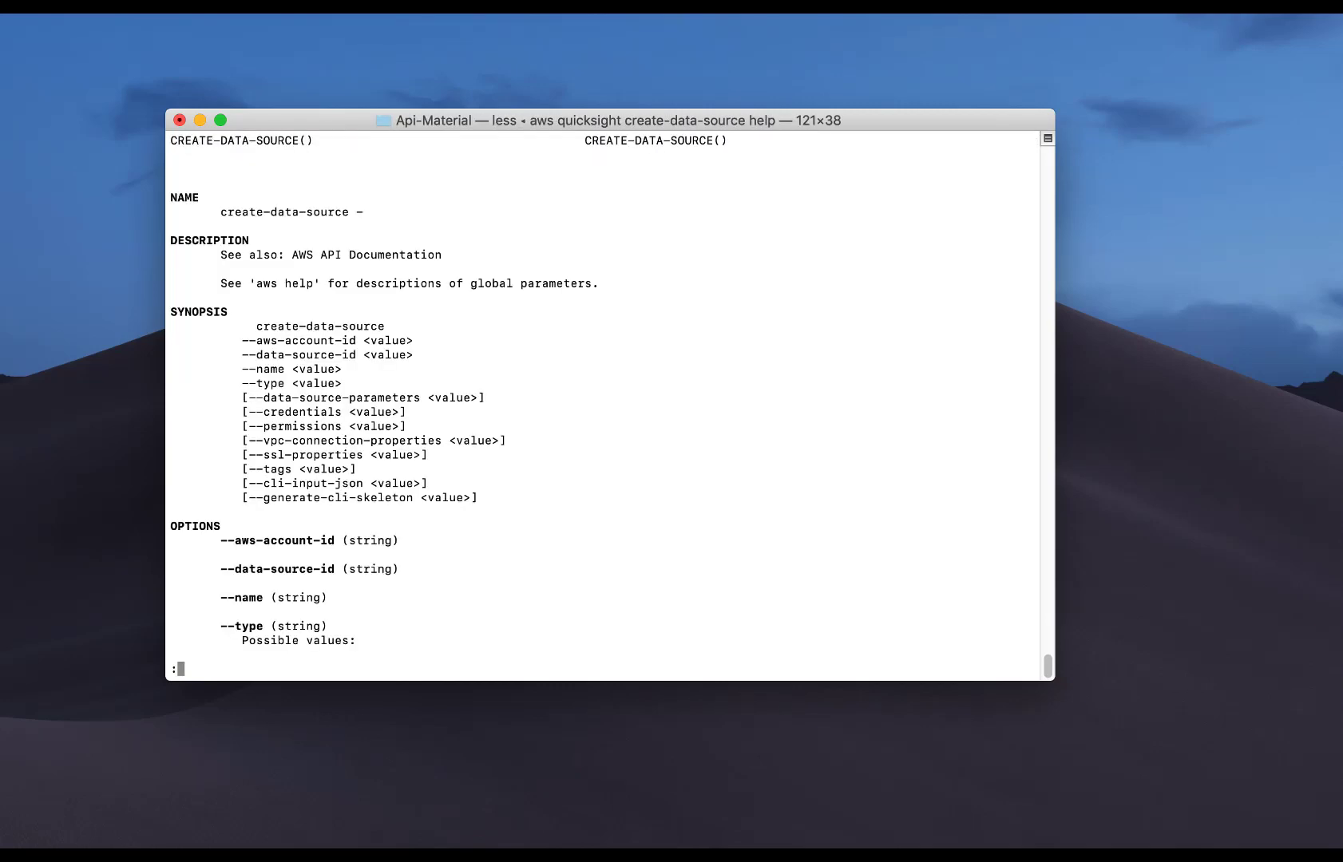
pyautogui.press('q')
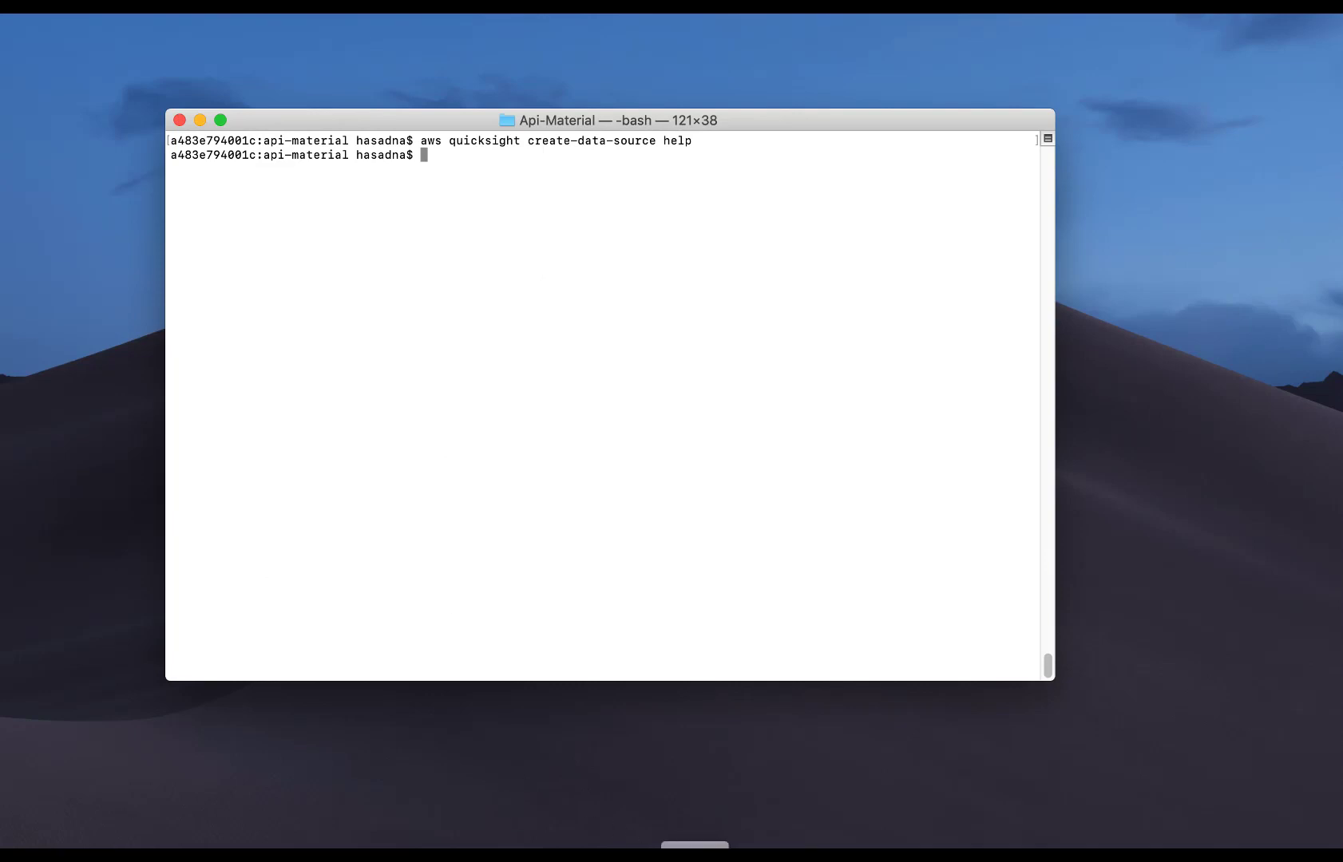
pyautogui.press('super+Tab')
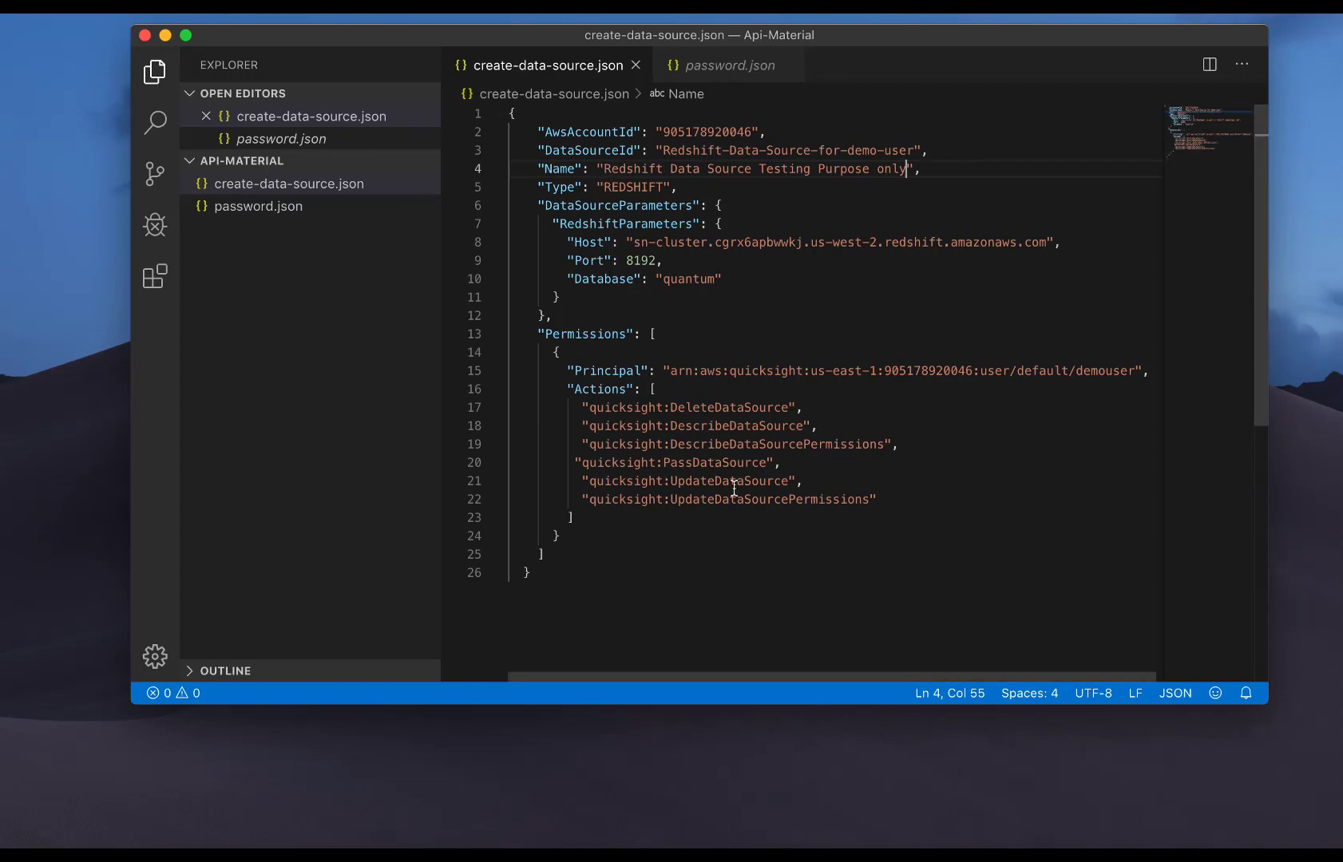
# Minimize VS Code after reviewing create-data-source.json, bringing Terminal forward.
pyautogui.click(165, 36)
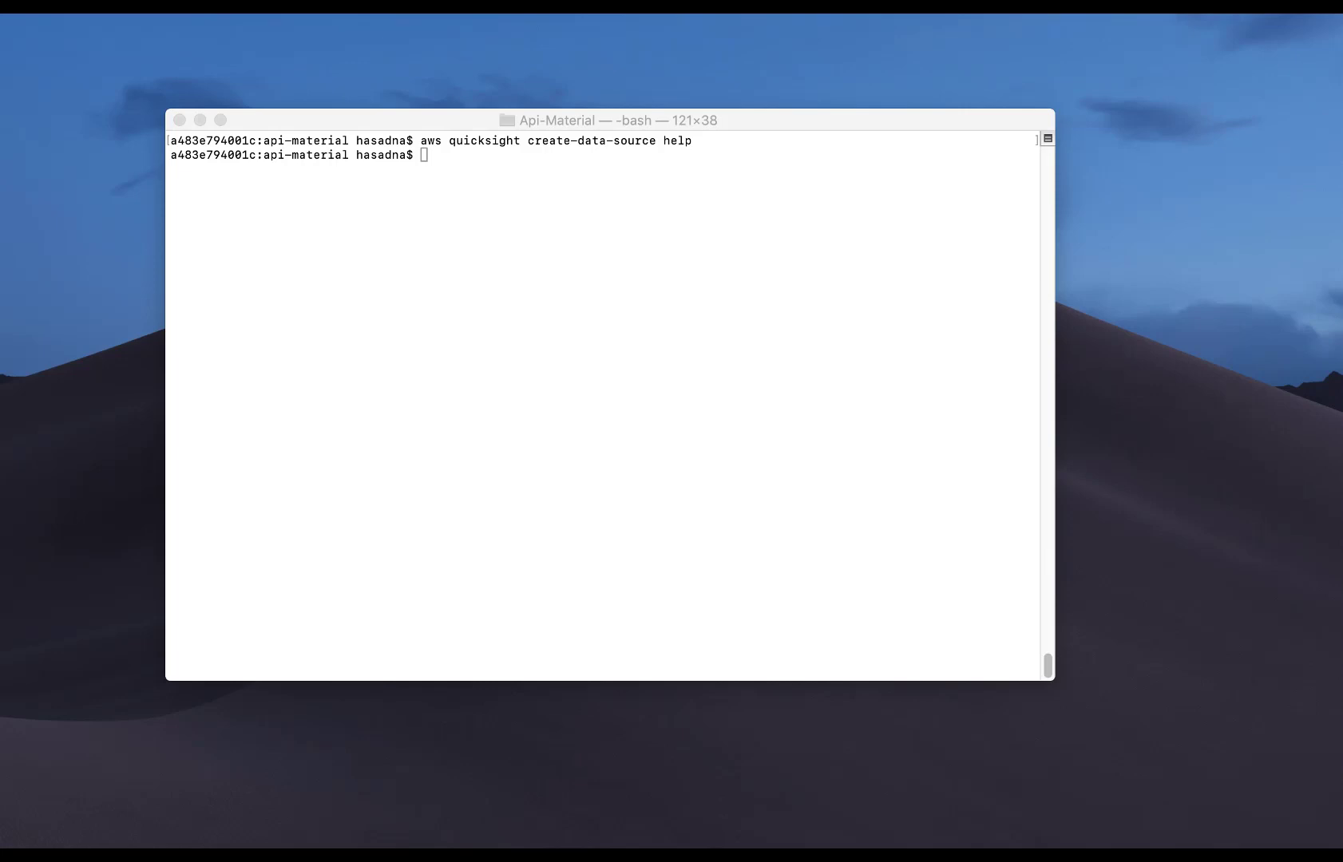
# Paste and run the create-data-source command using create-data-source.json and password.json.
pyautogui.click(422, 155)
pyautogui.rightClick(422, 155)
pyautogui.click(446, 183)
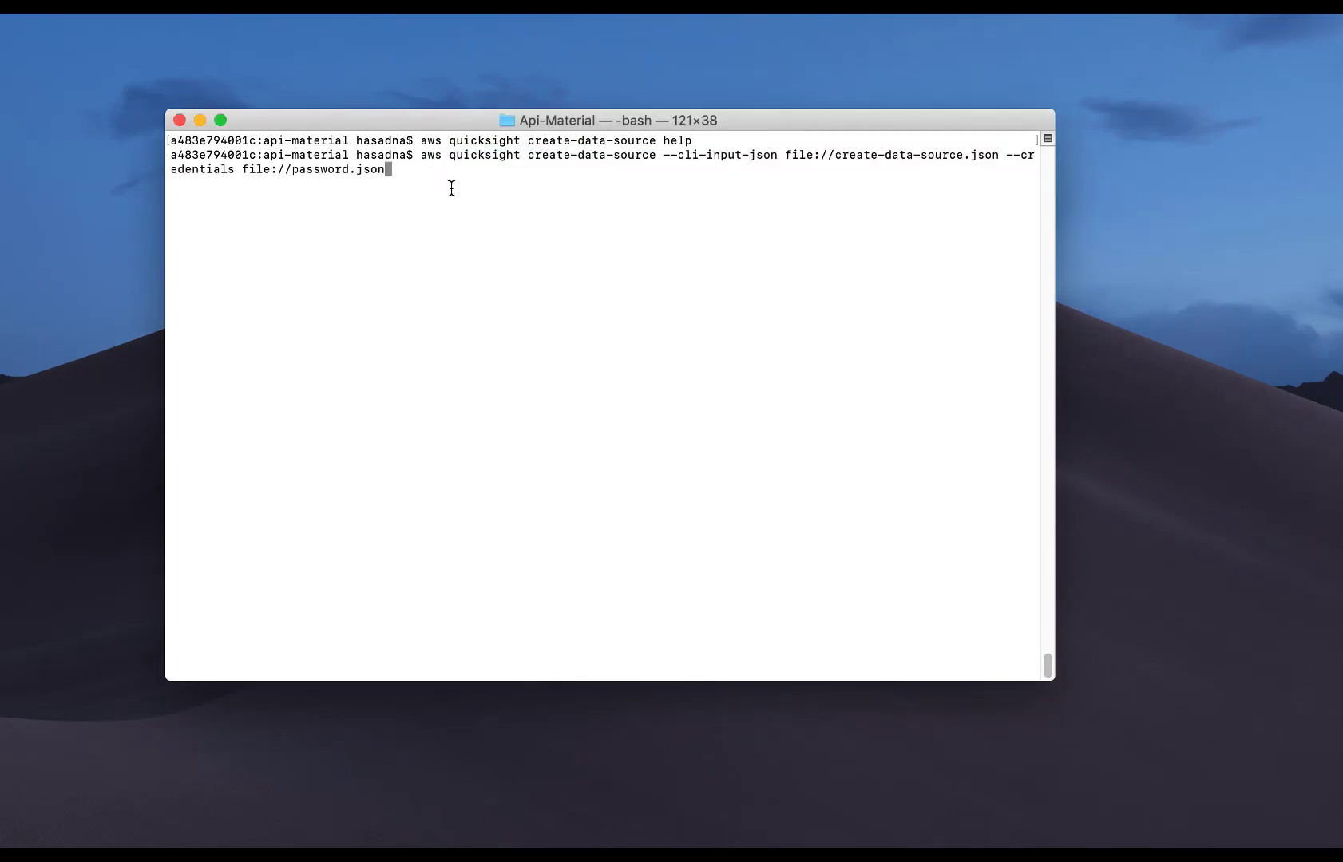
pyautogui.press('Return')
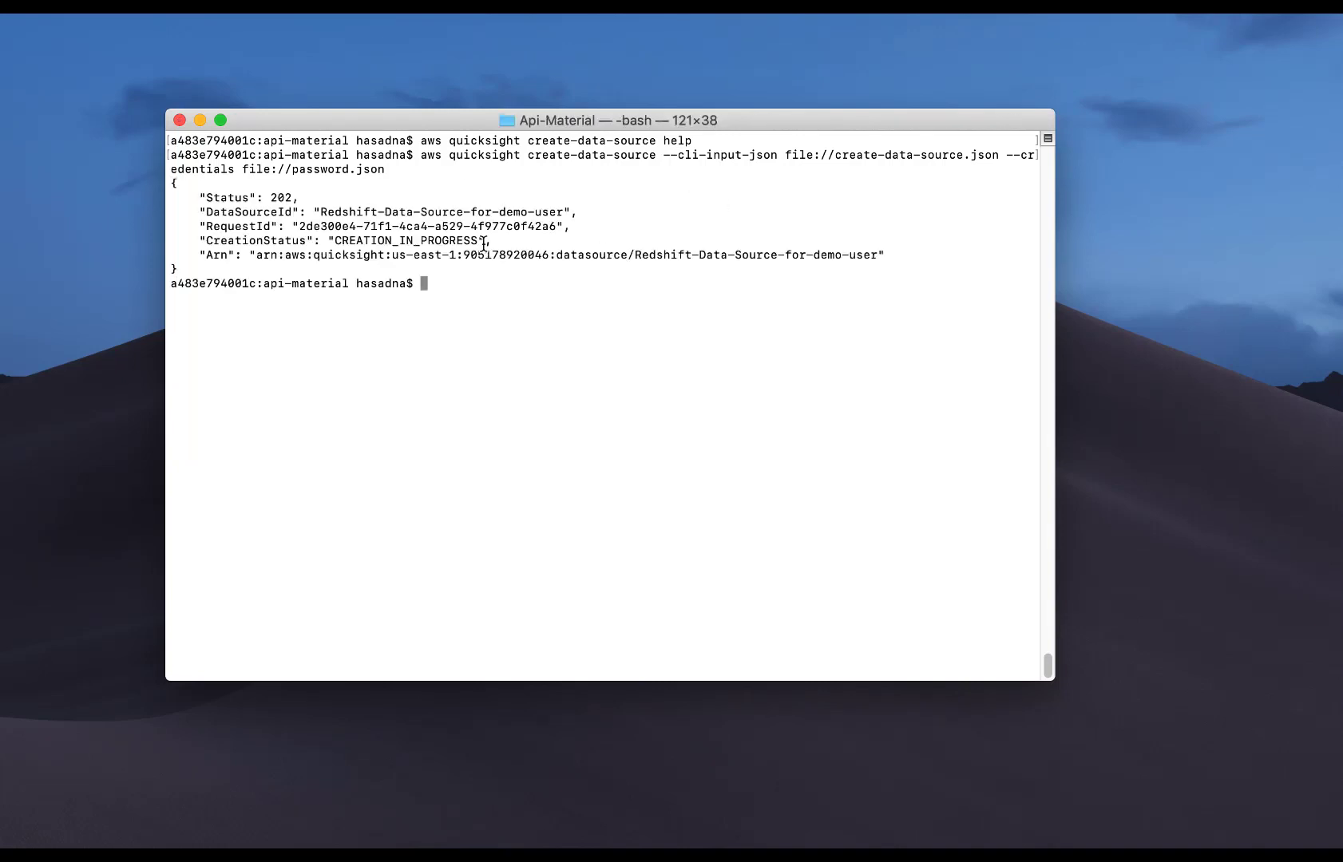
# List data sources to confirm Redshift-Data-Source-for-demo-user is CREATION_SUCCESSFUL, then open retail_sales_order in QuickSight.
pyautogui.press('super+Tab')
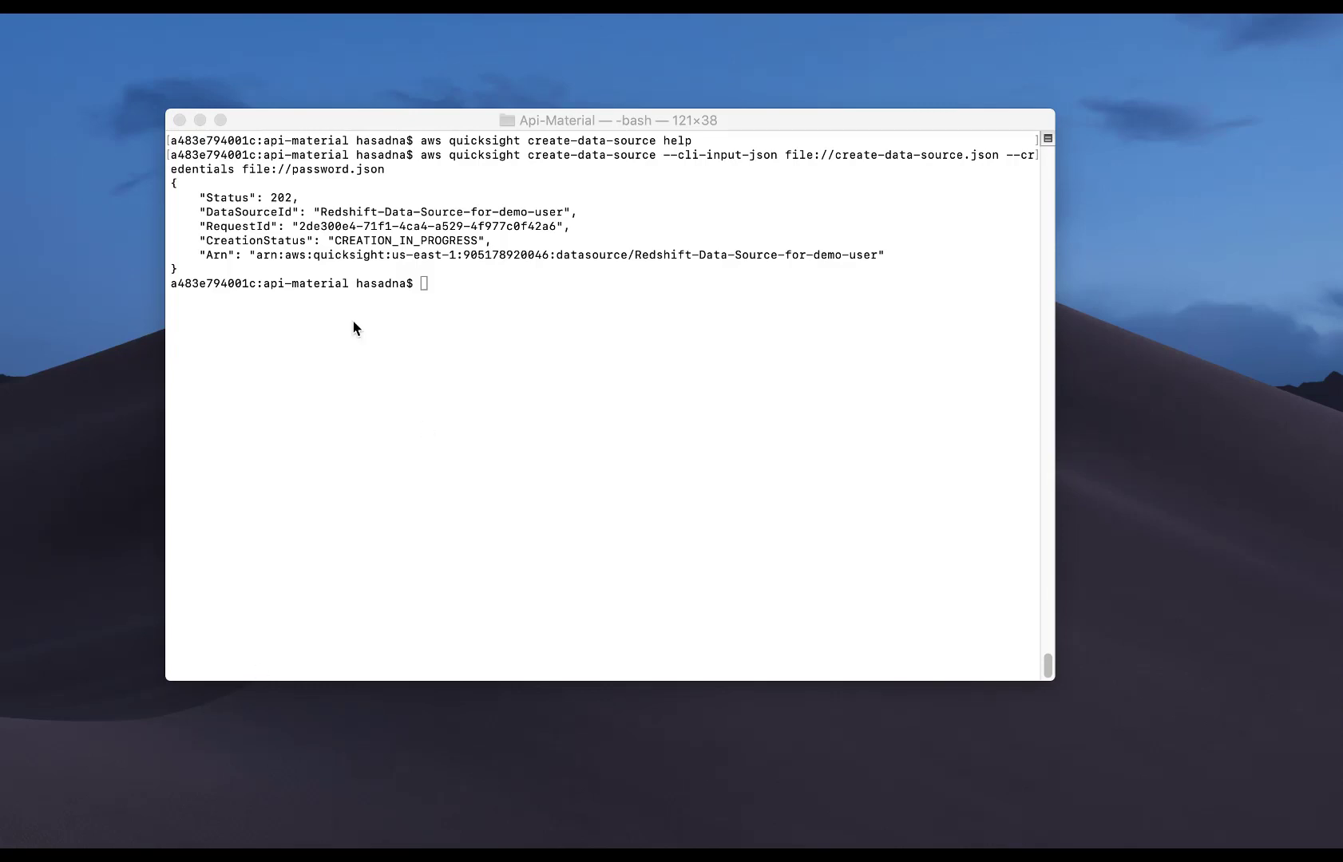
pyautogui.click(354, 323)
pyautogui.rightClick(421, 280)
pyautogui.click(459, 309)
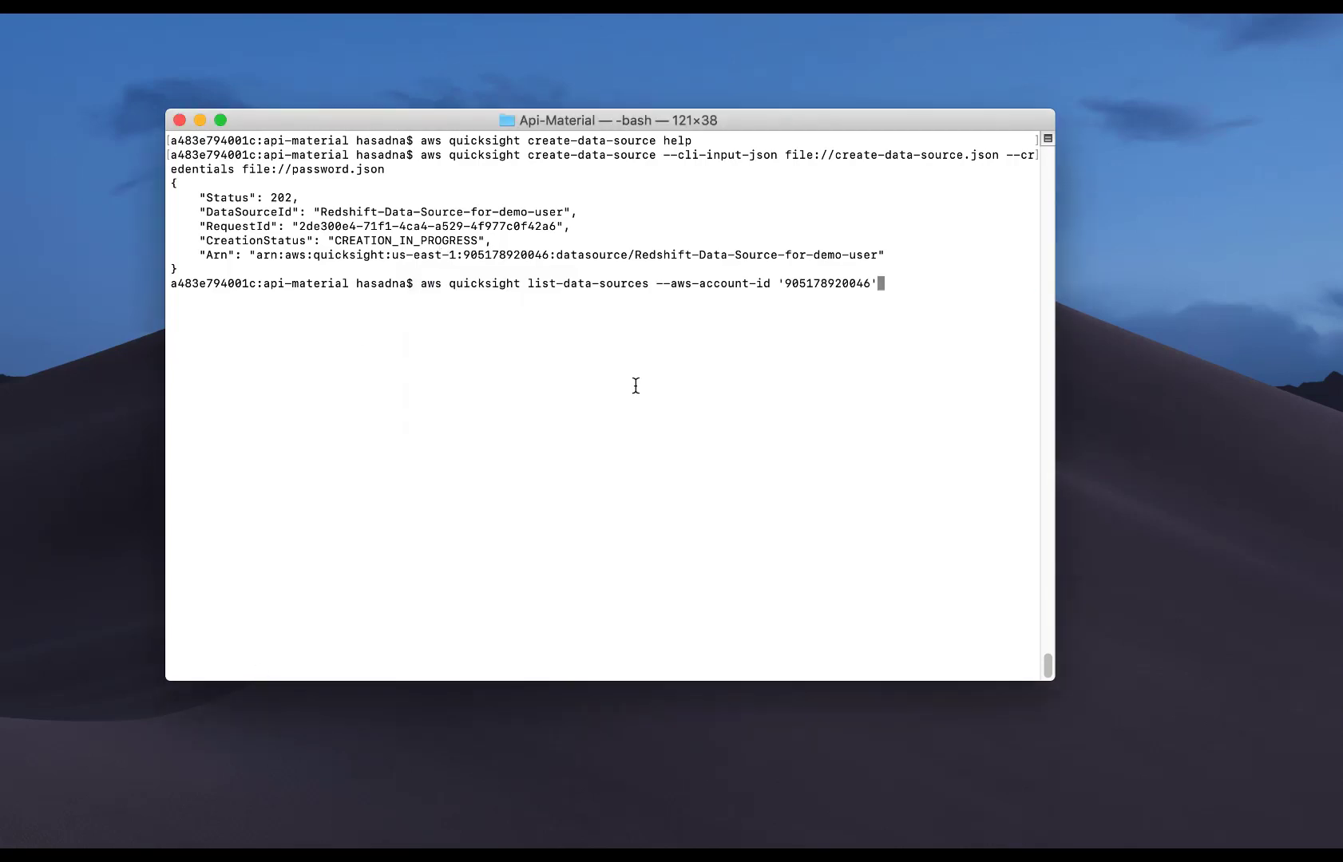
pyautogui.press('Return')
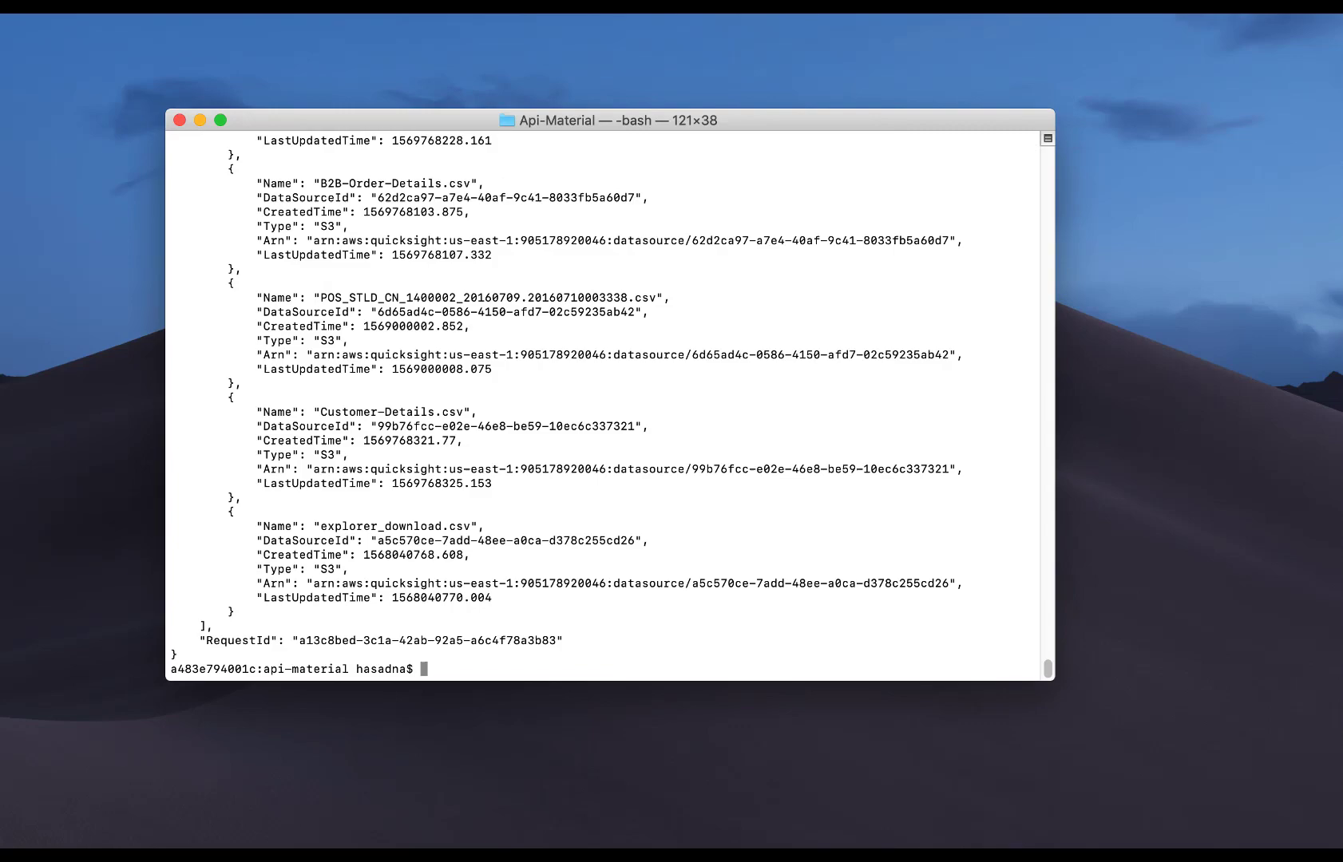
pyautogui.scroll(3, 537, 366)
pyautogui.scroll(15, 536, 366)
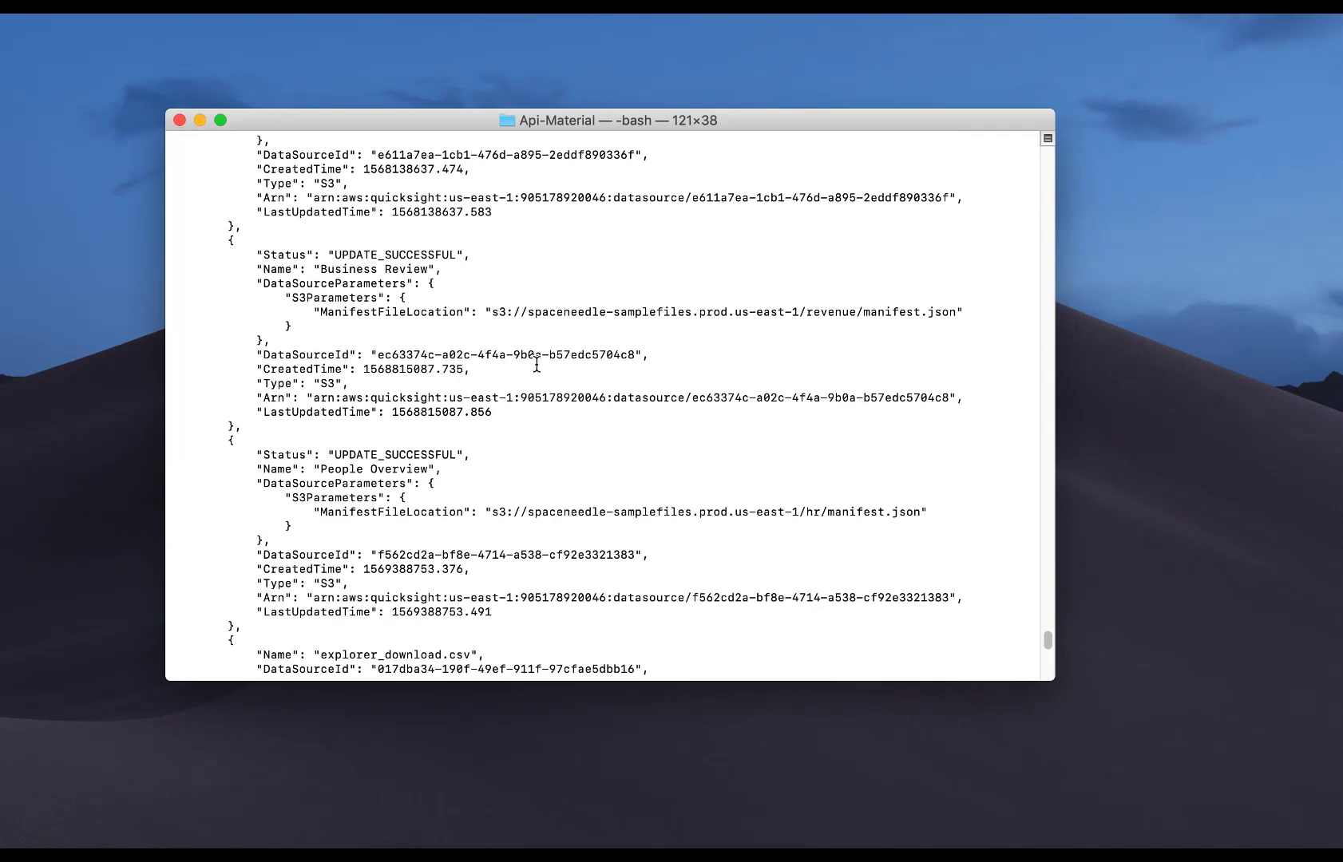
pyautogui.moveTo(242, 211); pyautogui.dragTo(559, 444)
pyautogui.click(559, 471)
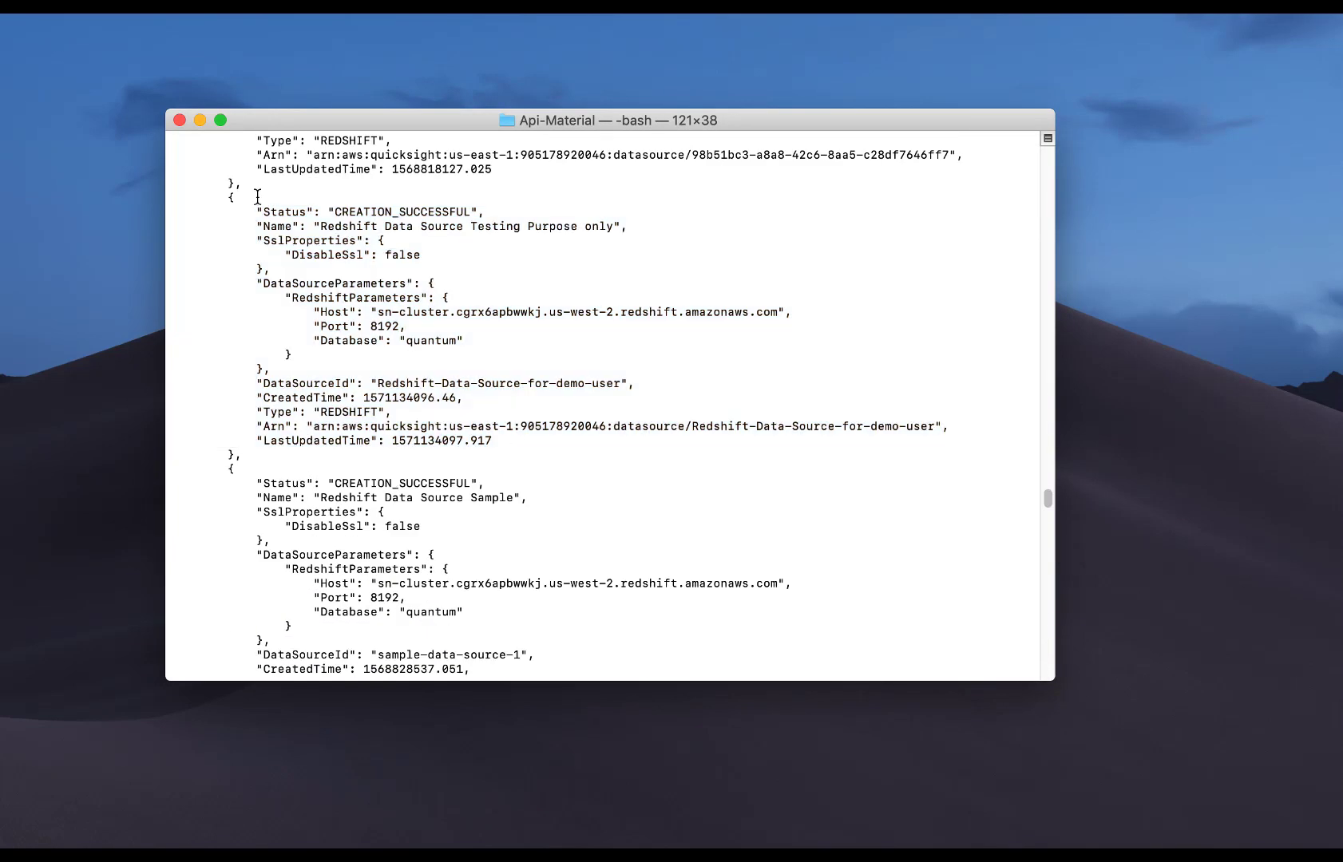
pyautogui.click(199, 120)
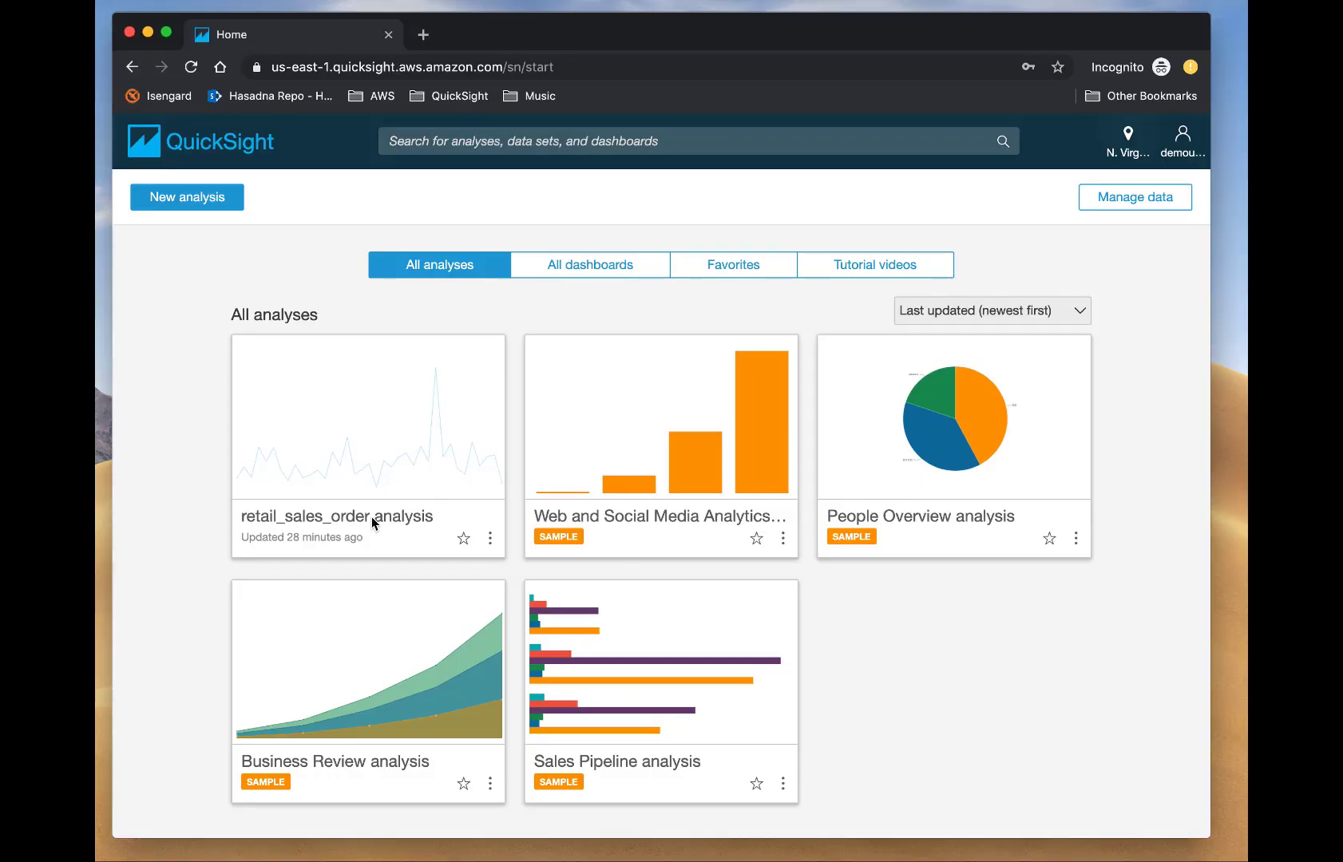
pyautogui.click(371, 517)
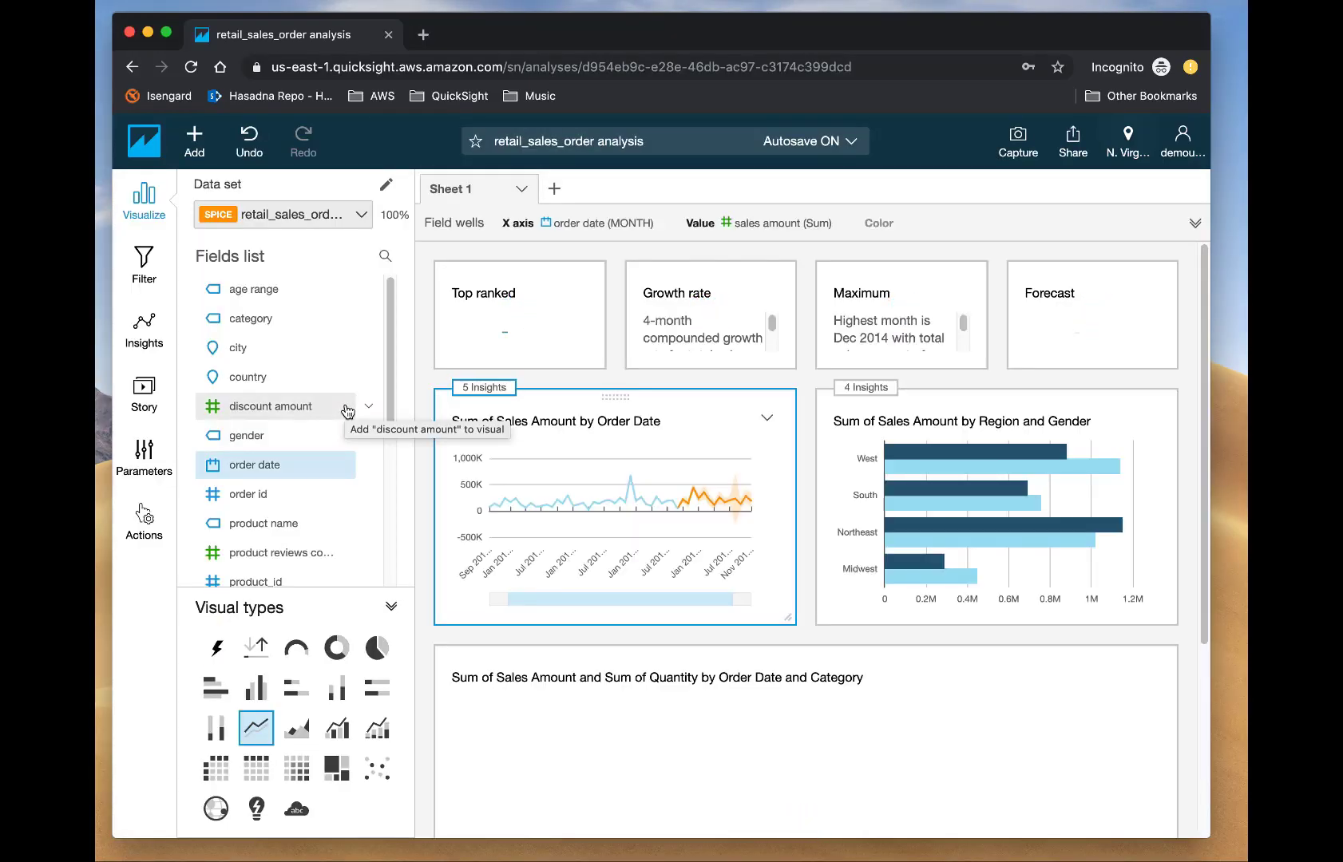
# Start Publish dashboard for retail_sales_order, close it without publishing, and minimize the browser.
pyautogui.click(1071, 150)
pyautogui.click(997, 184)
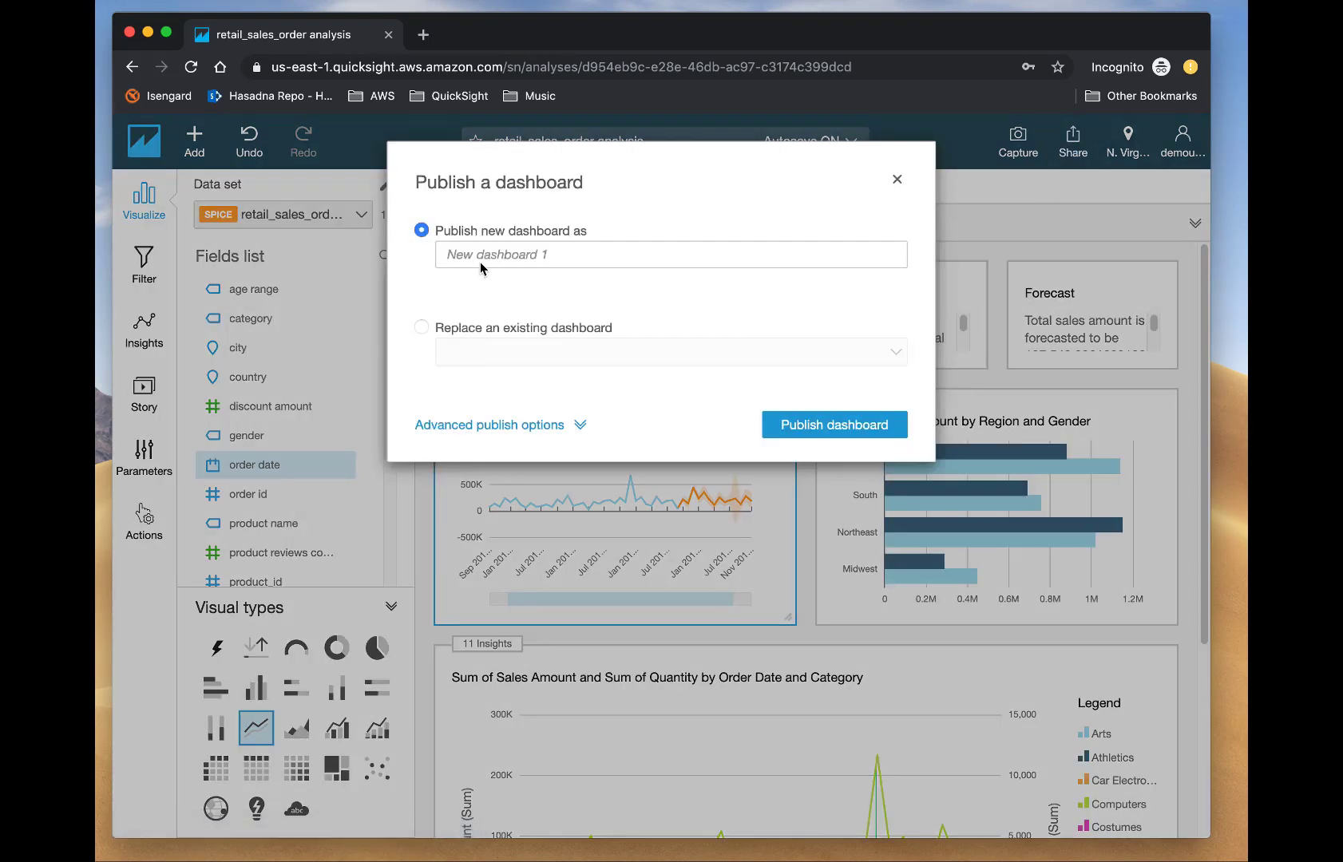
pyautogui.click(895, 180)
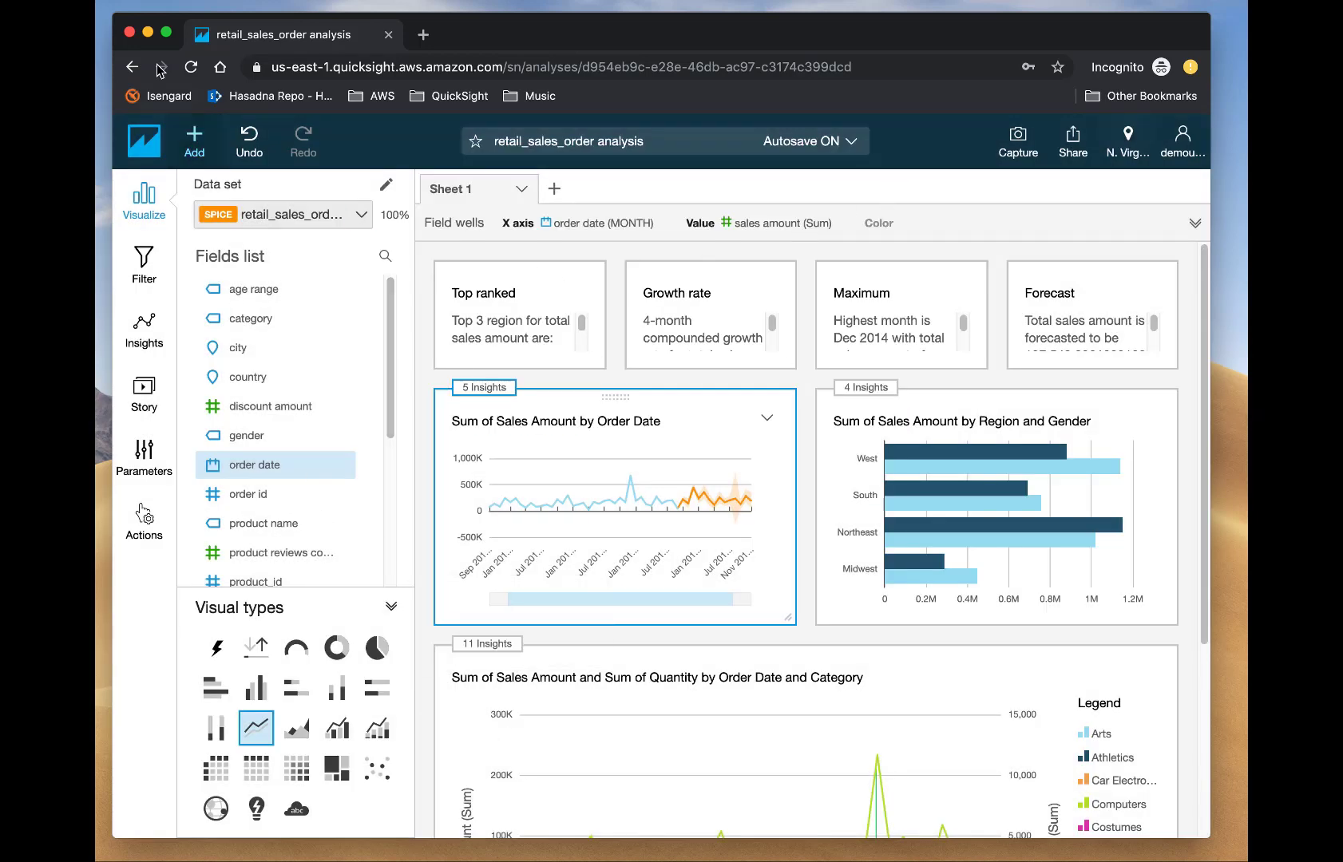
pyautogui.click(148, 33)
# Read the create-template help and review create-template.json in the editor.
pyautogui.click(509, 855)
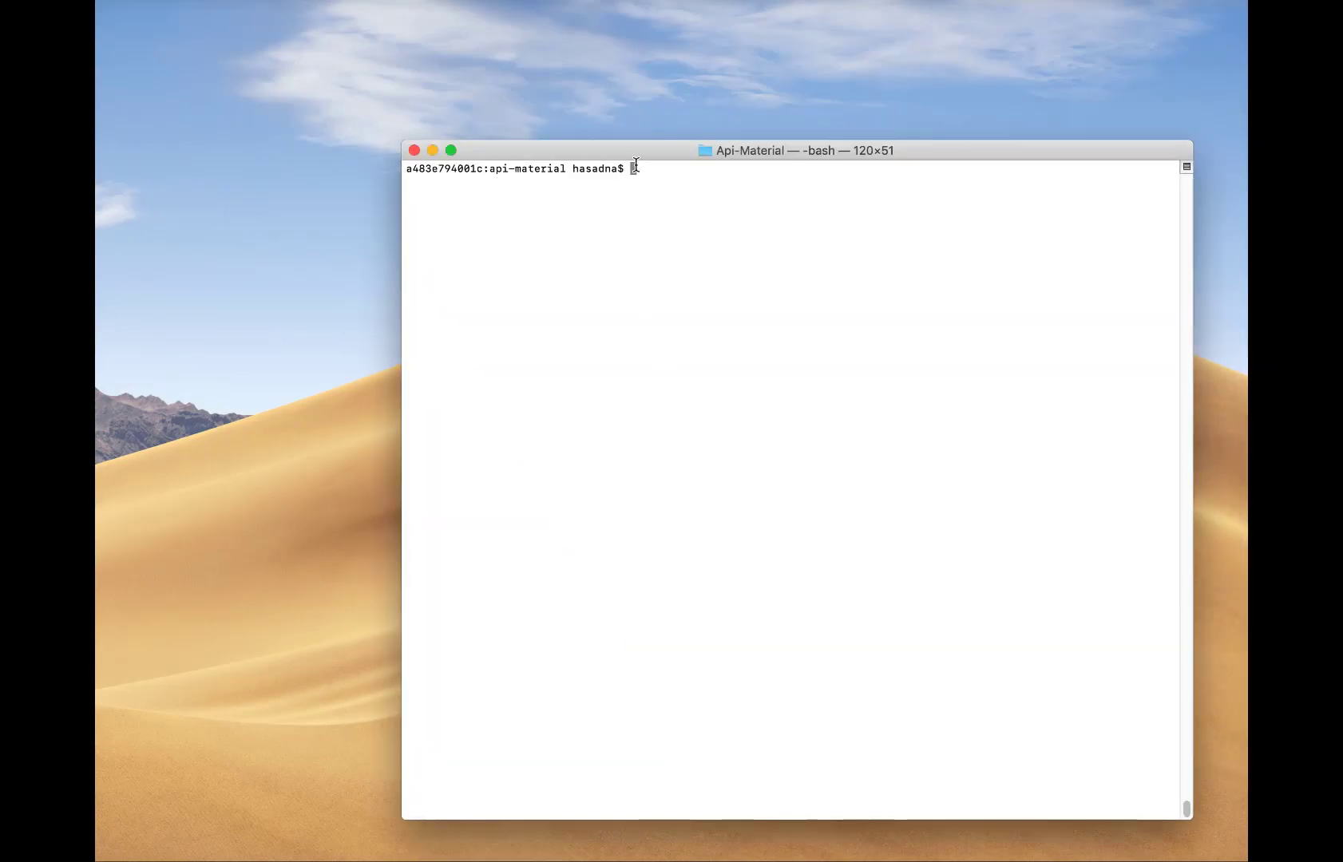
pyautogui.write('aws quick')
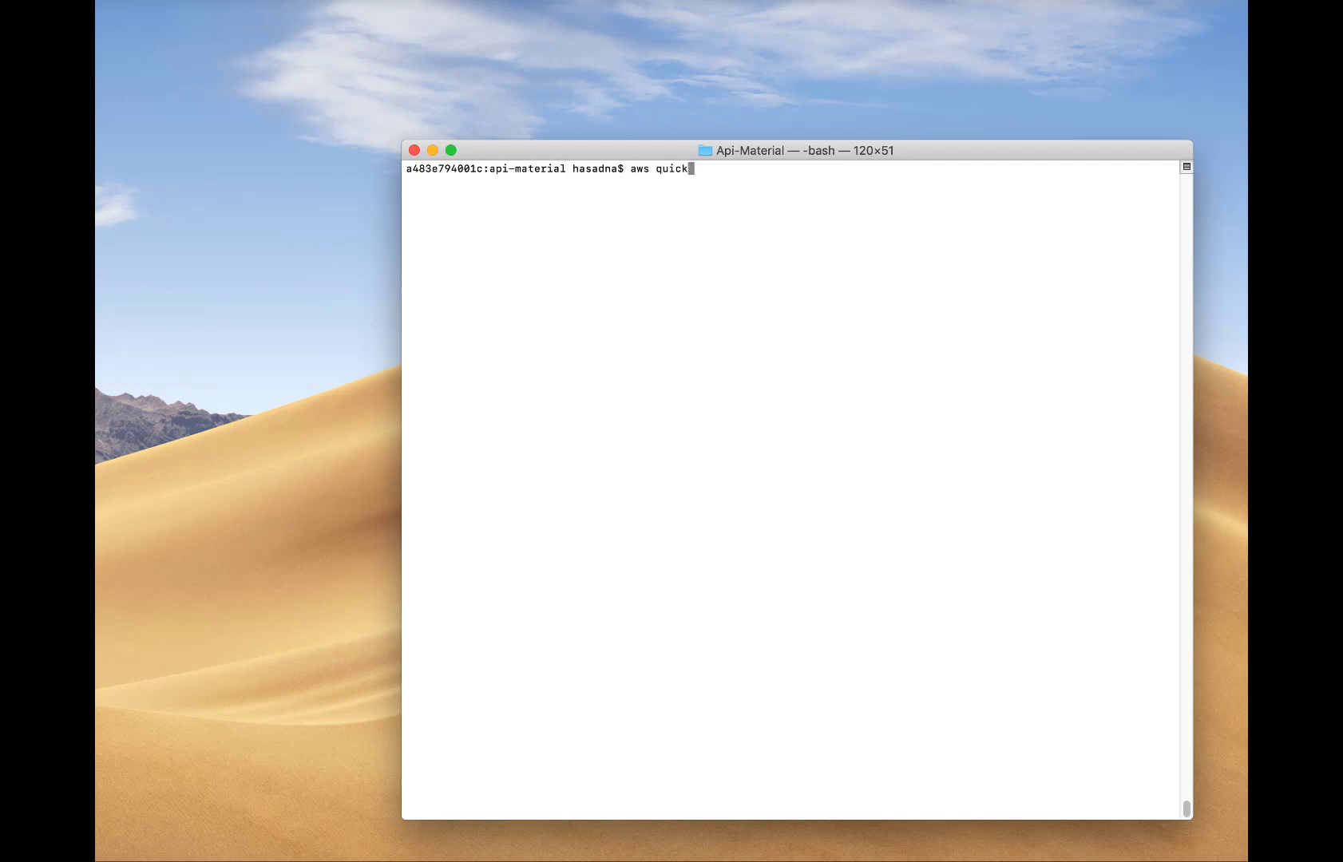
pyautogui.write('sight create-template help')
pyautogui.press('Return')
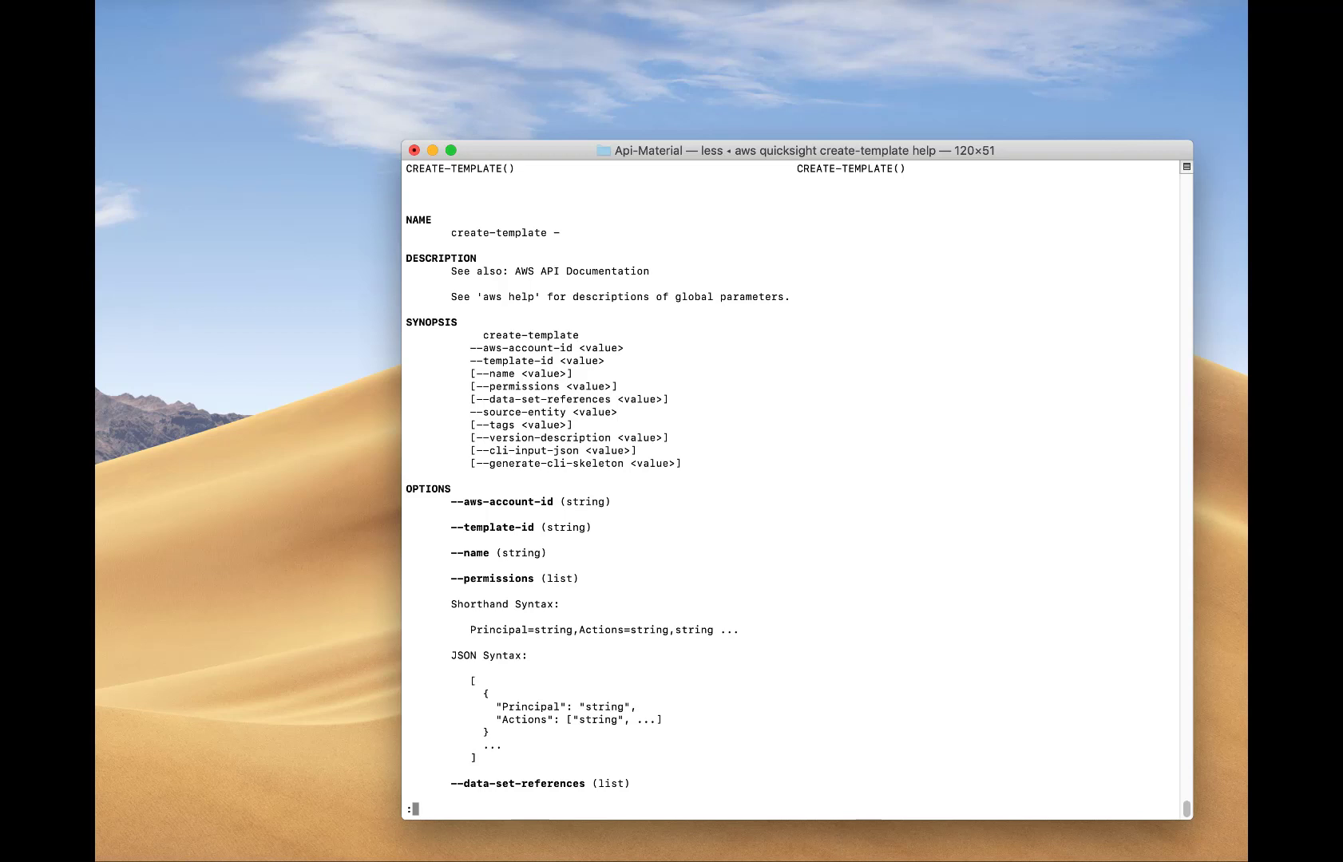
pyautogui.press('q')
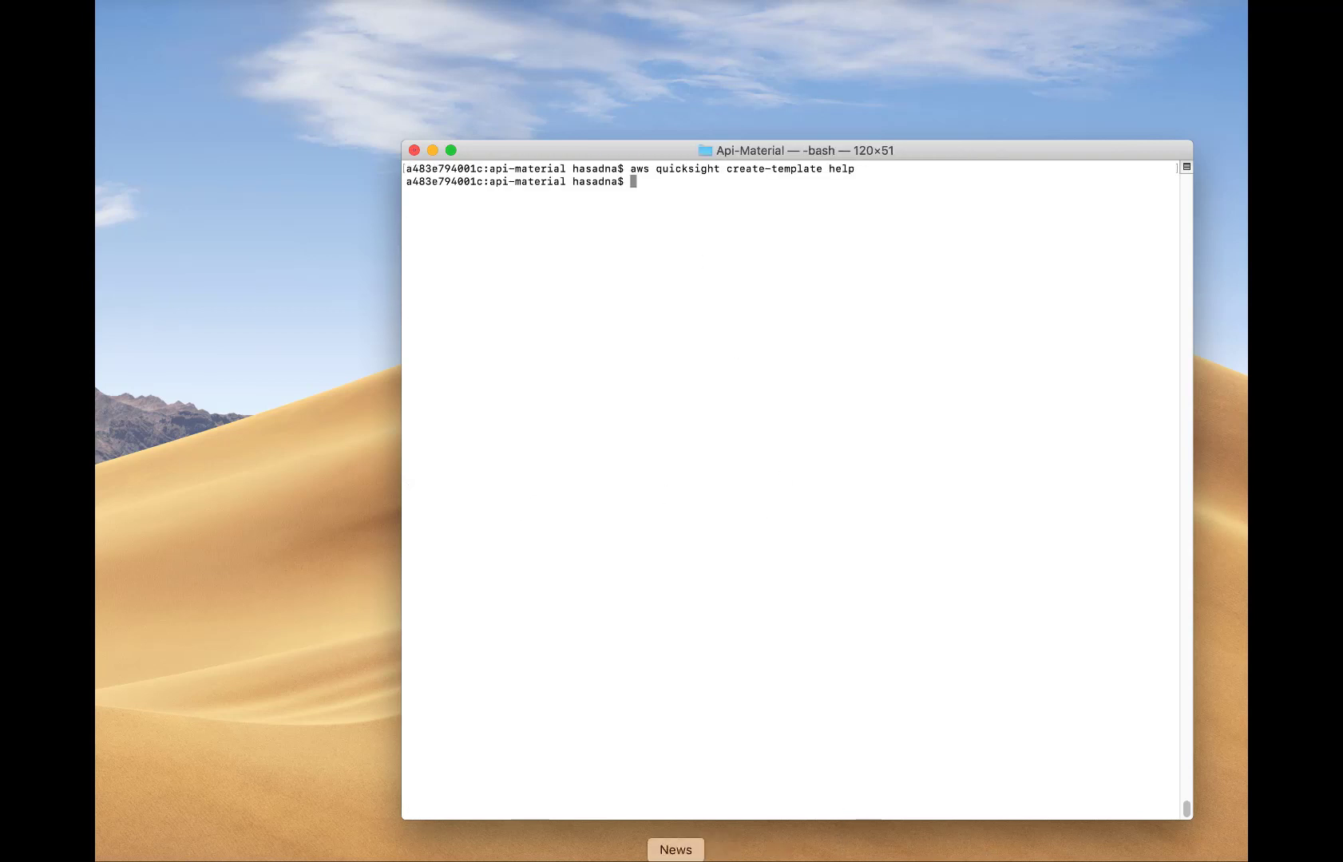
pyautogui.press('super+Tab')
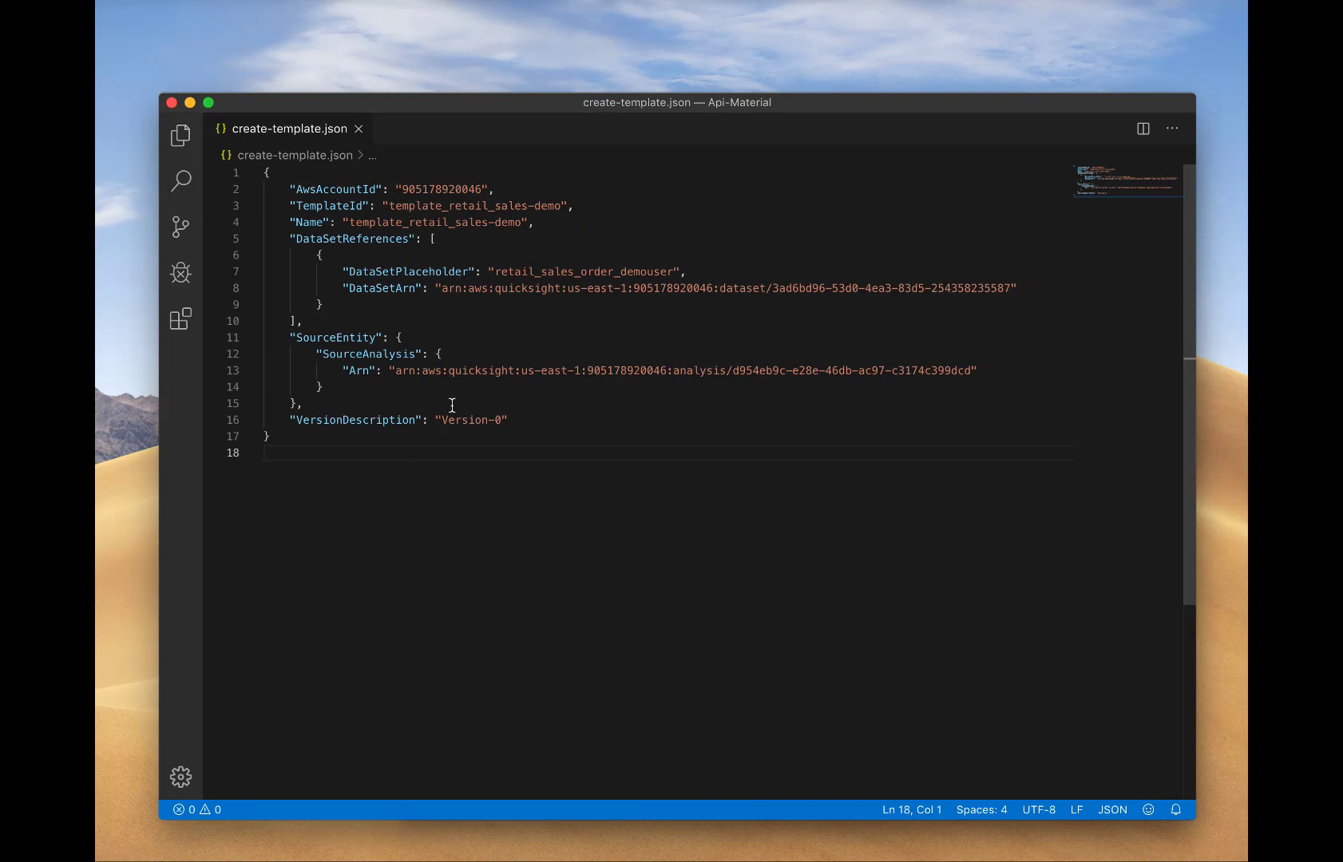
pyautogui.click(191, 104)
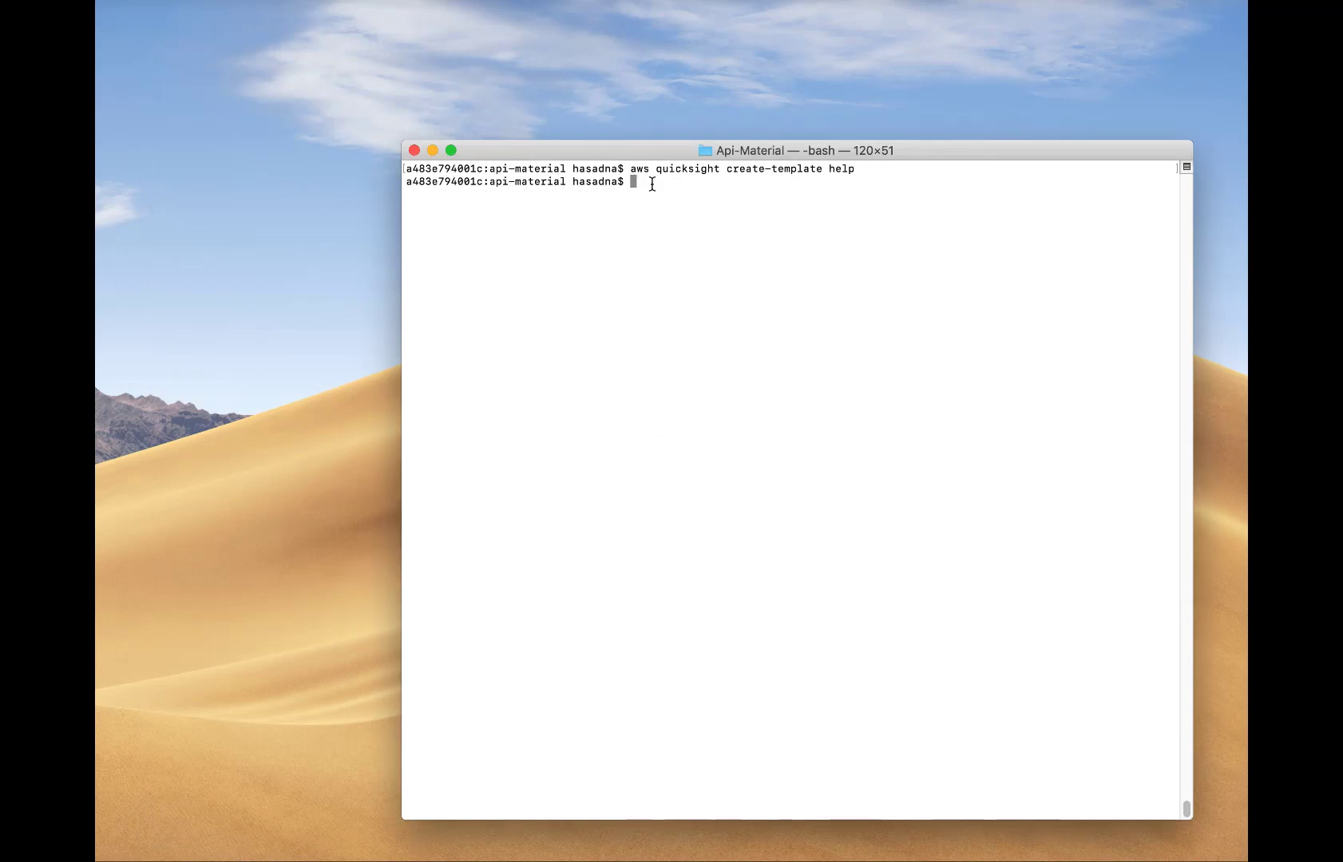
# Create the template from file://create-template.json and list templates to confirm template_retail_sales-demo.
pyautogui.write('aws quicksight create-template --cli')
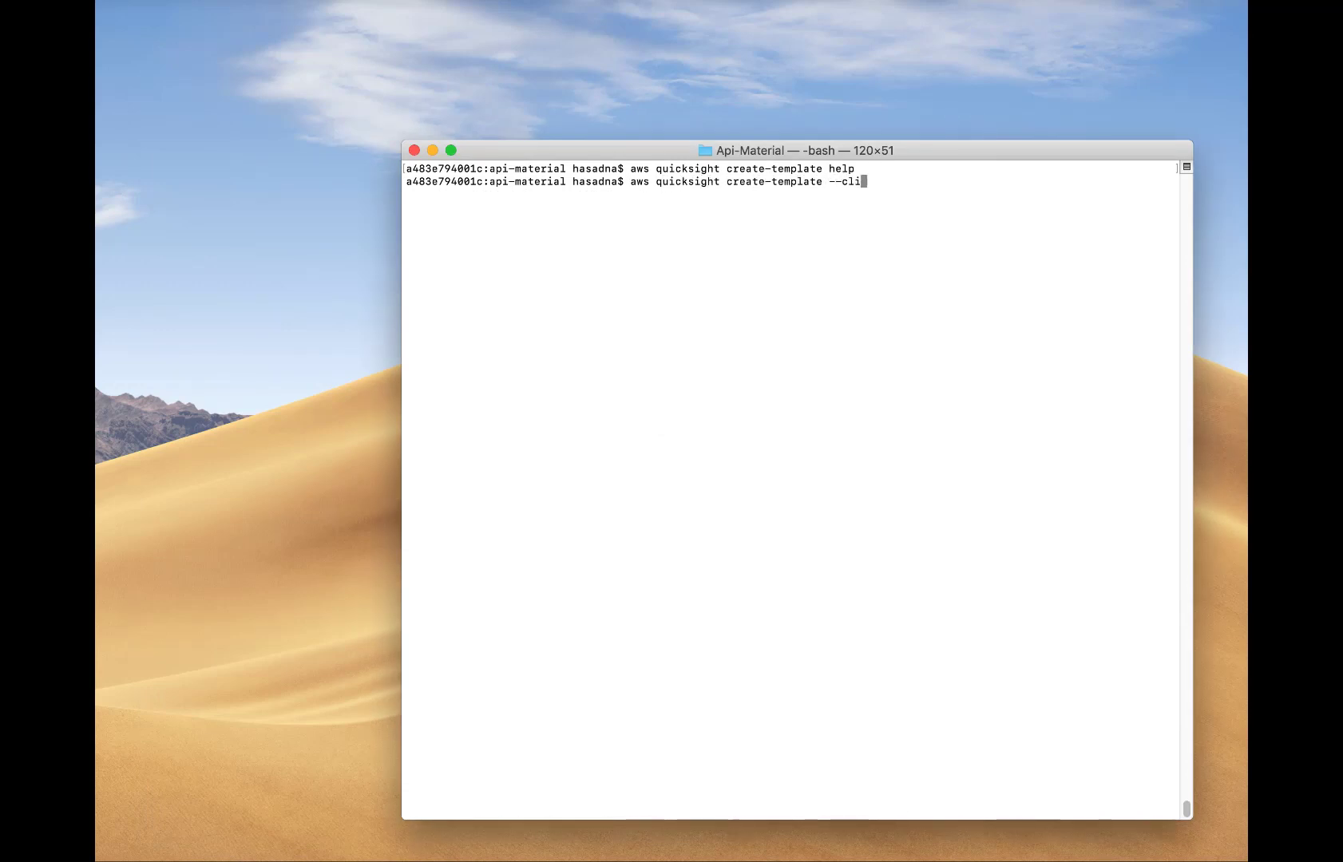
pyautogui.write('-input-json file://')
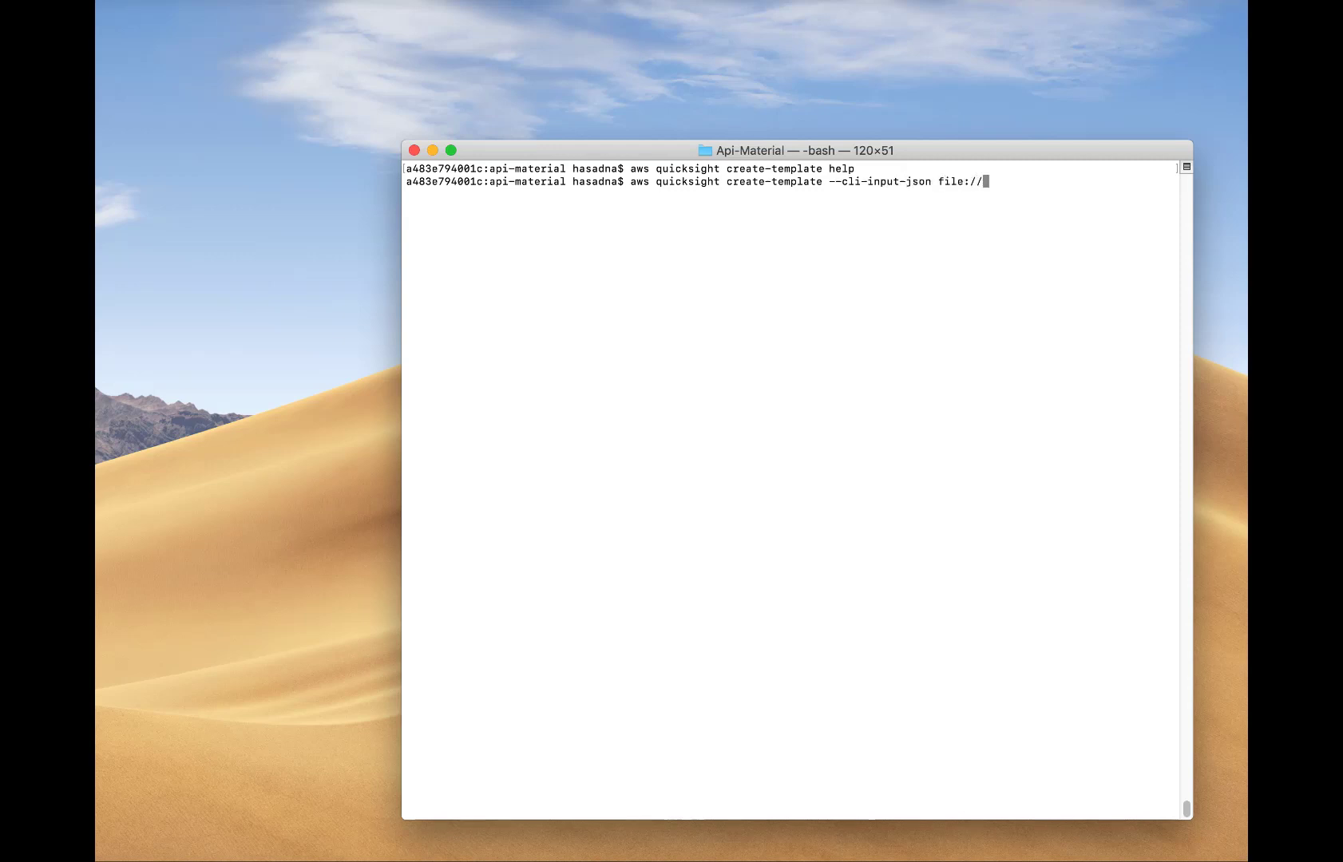
pyautogui.write('create-temp')
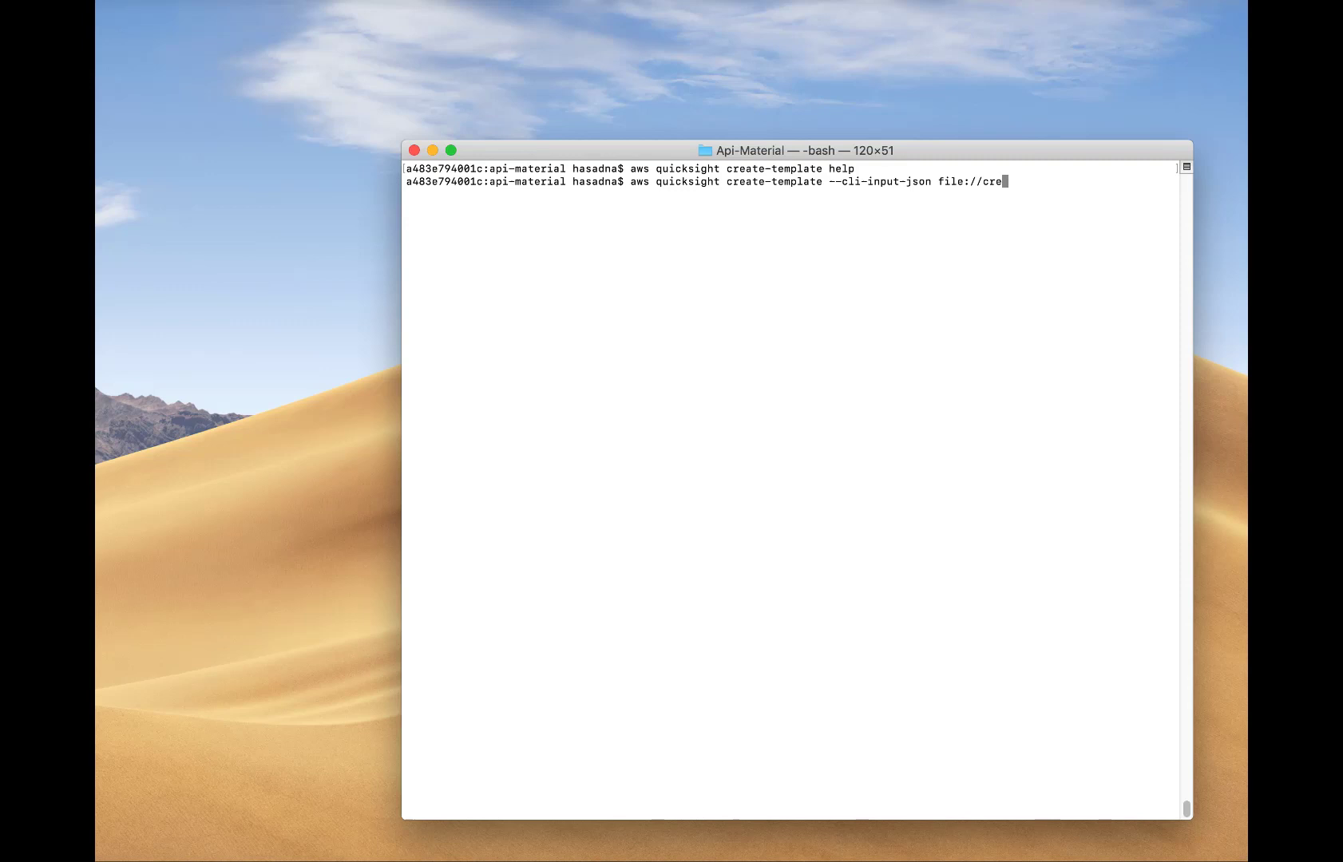
pyautogui.write('late.json')
pyautogui.press('Return')
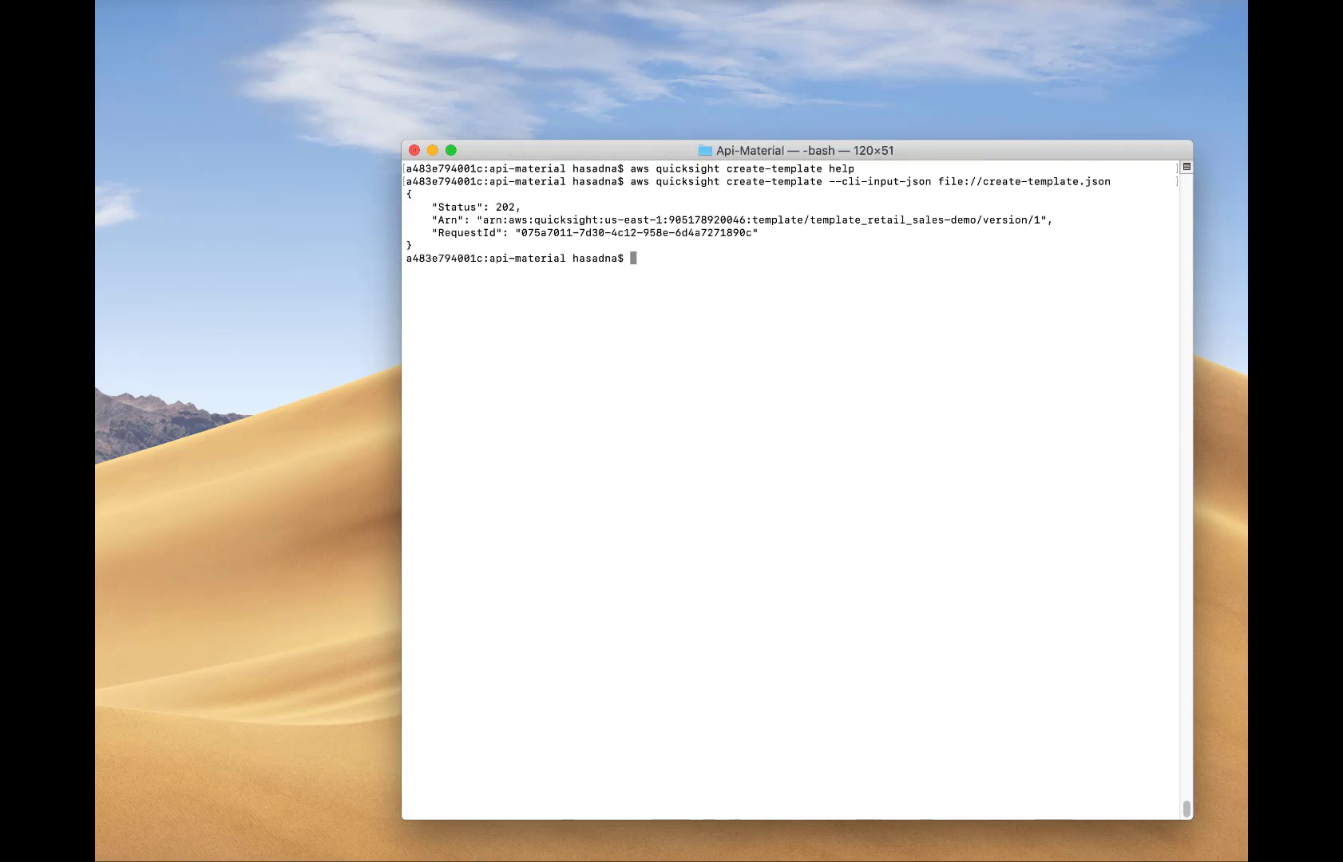
pyautogui.write('a')
pyautogui.press('Up')
pyautogui.press('Up')
pyautogui.press('Up')
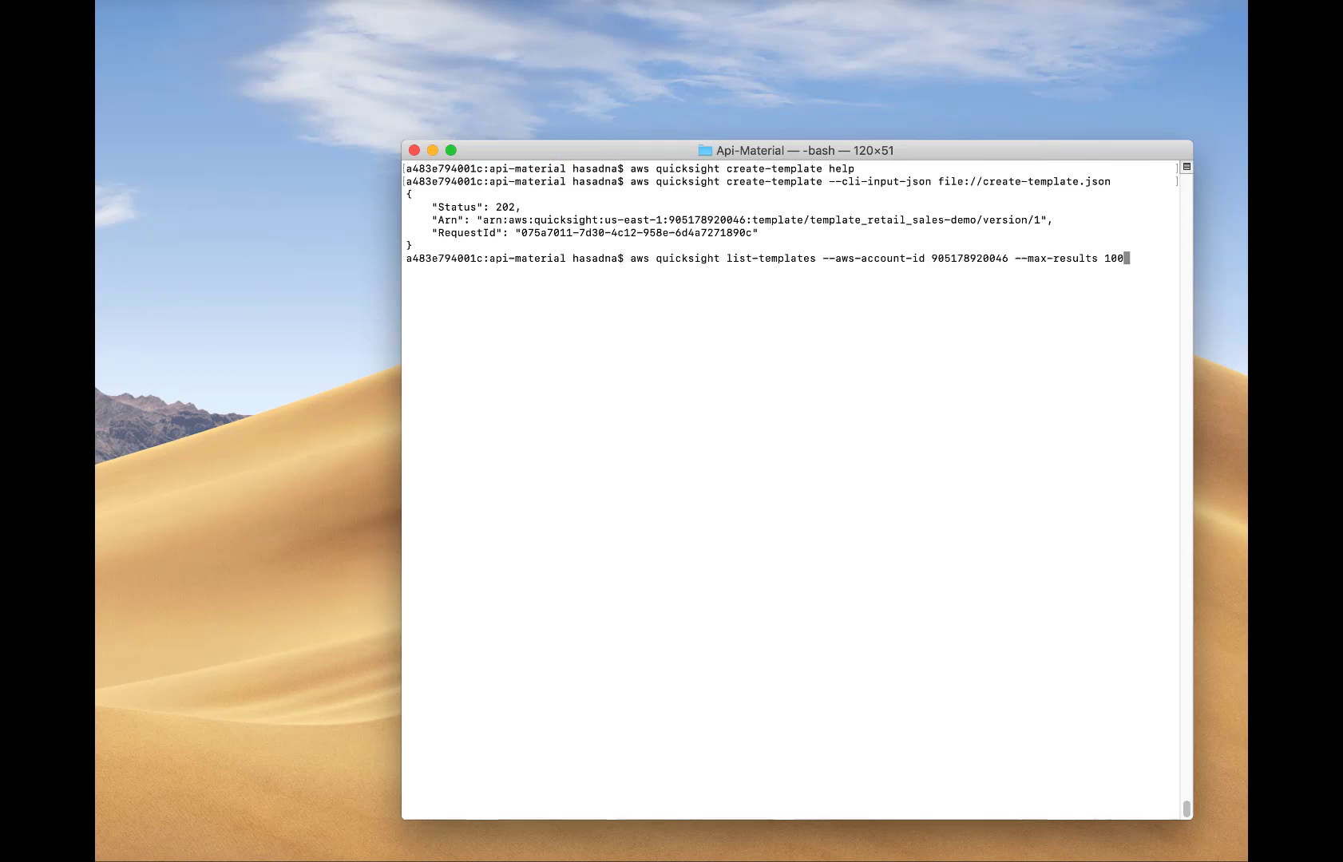
pyautogui.press('Return')
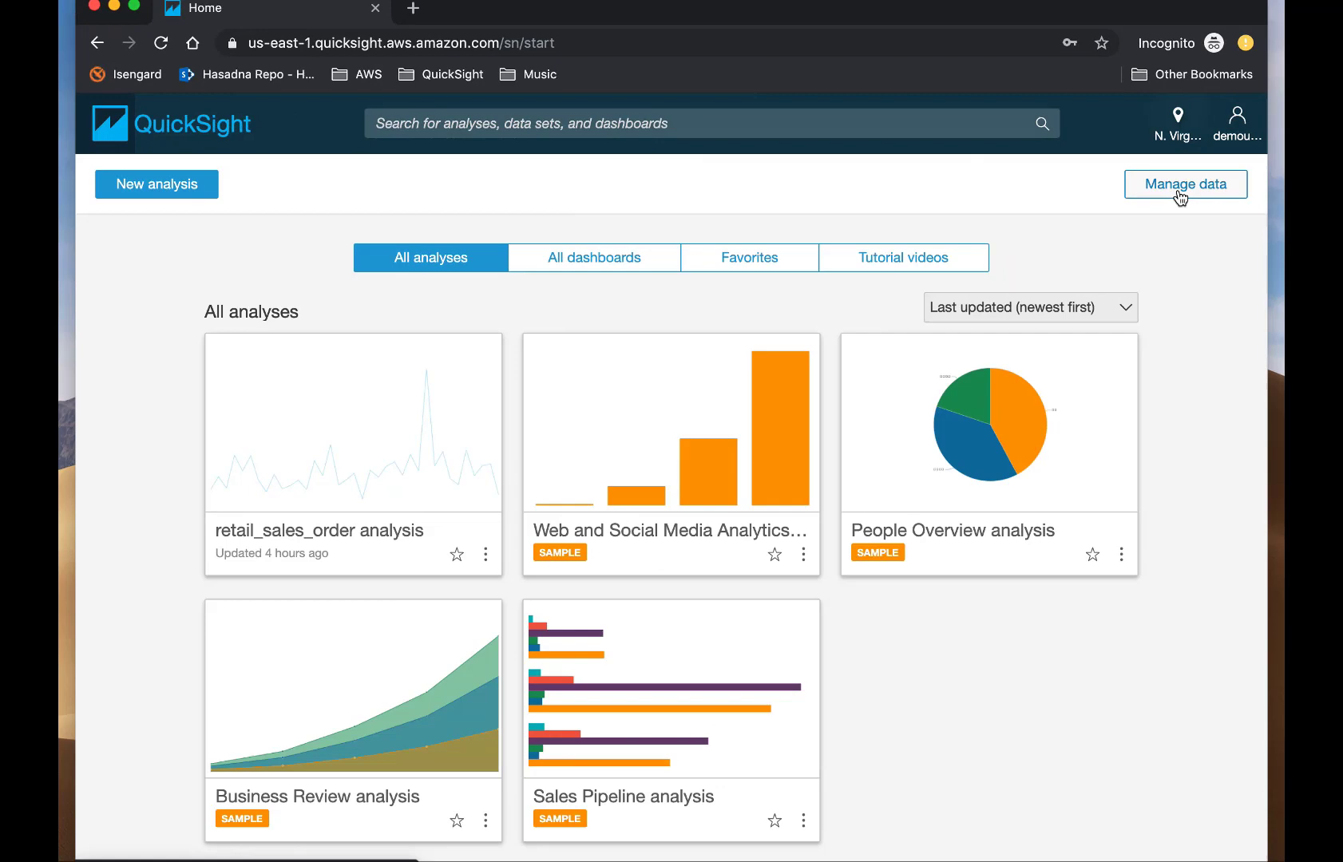
# Open QuickSight's data sets and browse the Create a Data Set source options.
pyautogui.click(1178, 195)
pyautogui.click(164, 192)
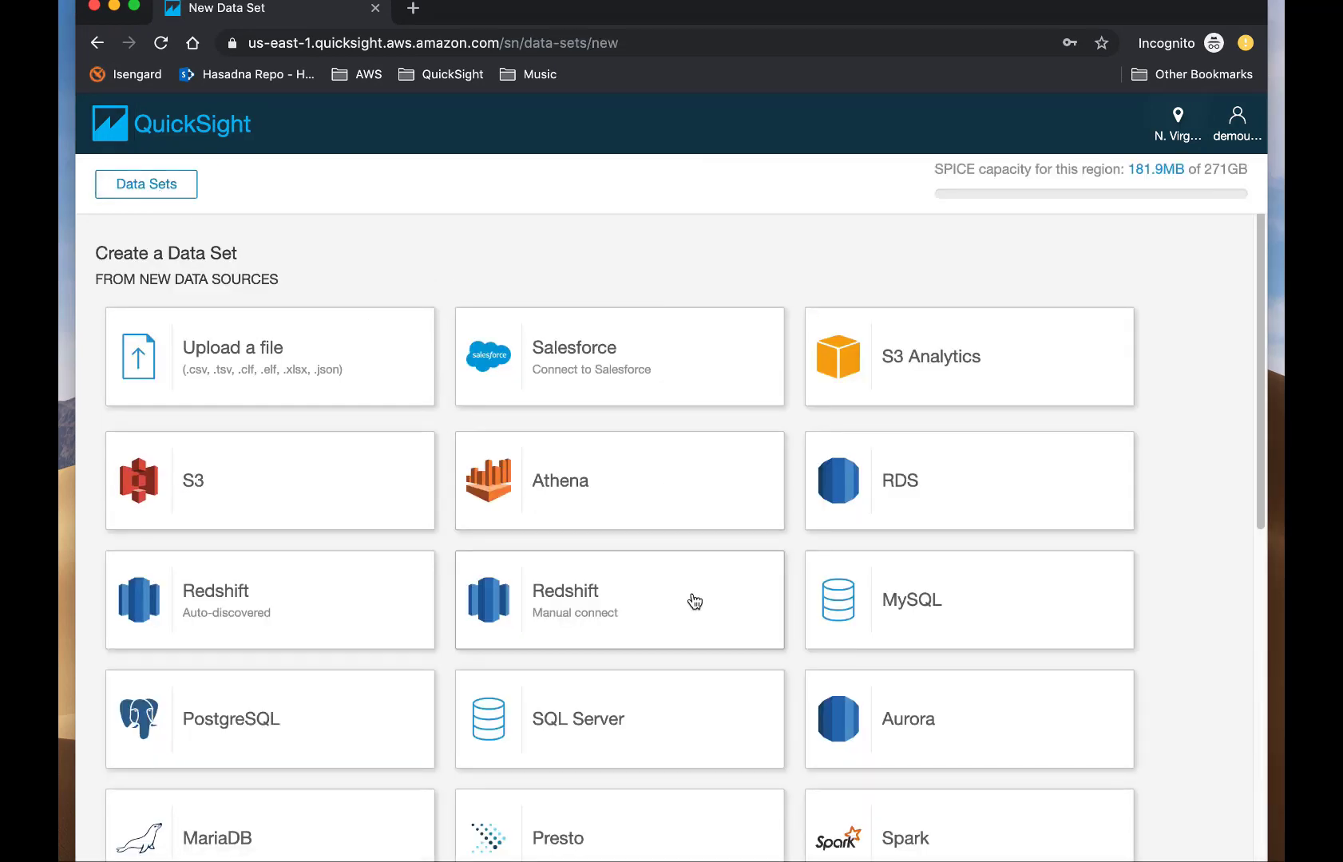
pyautogui.scroll(-1, 692, 602)
pyautogui.scroll(-10, 694, 601)
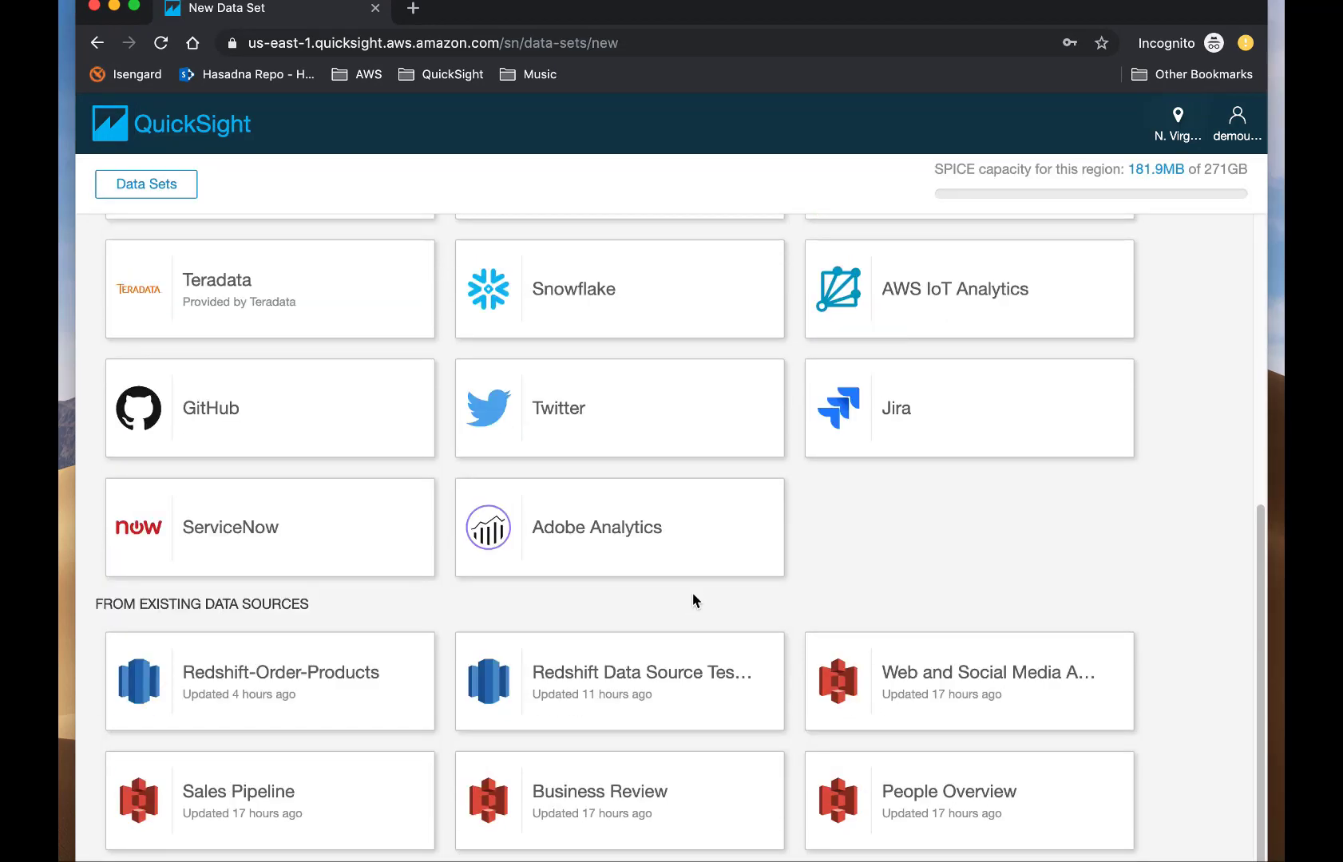
pyautogui.scroll(10, 693, 600)
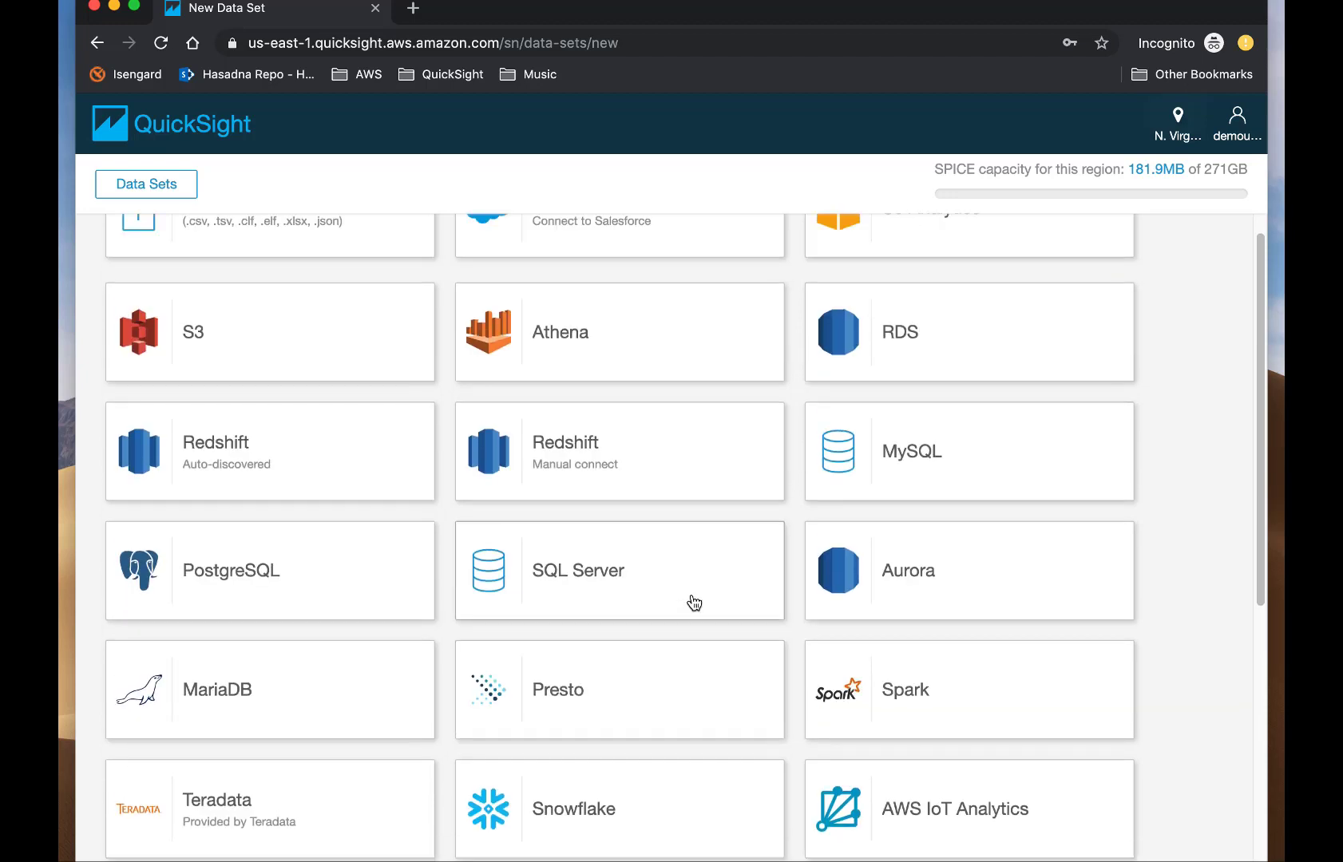
pyautogui.scroll(2, 693, 603)
# Open and close the new Redshift data source dialog, then minimize the browser.
pyautogui.click(578, 588)
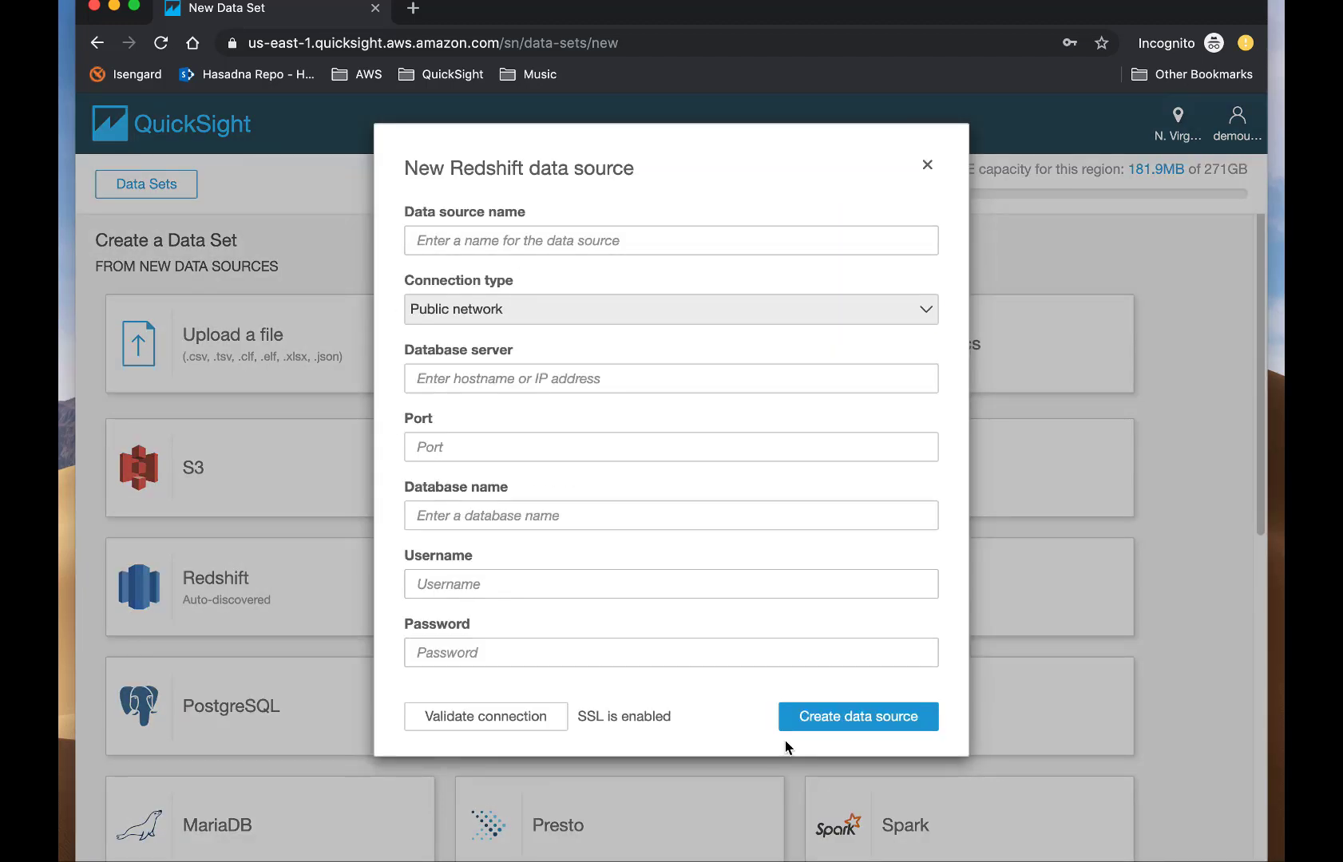
pyautogui.click(927, 165)
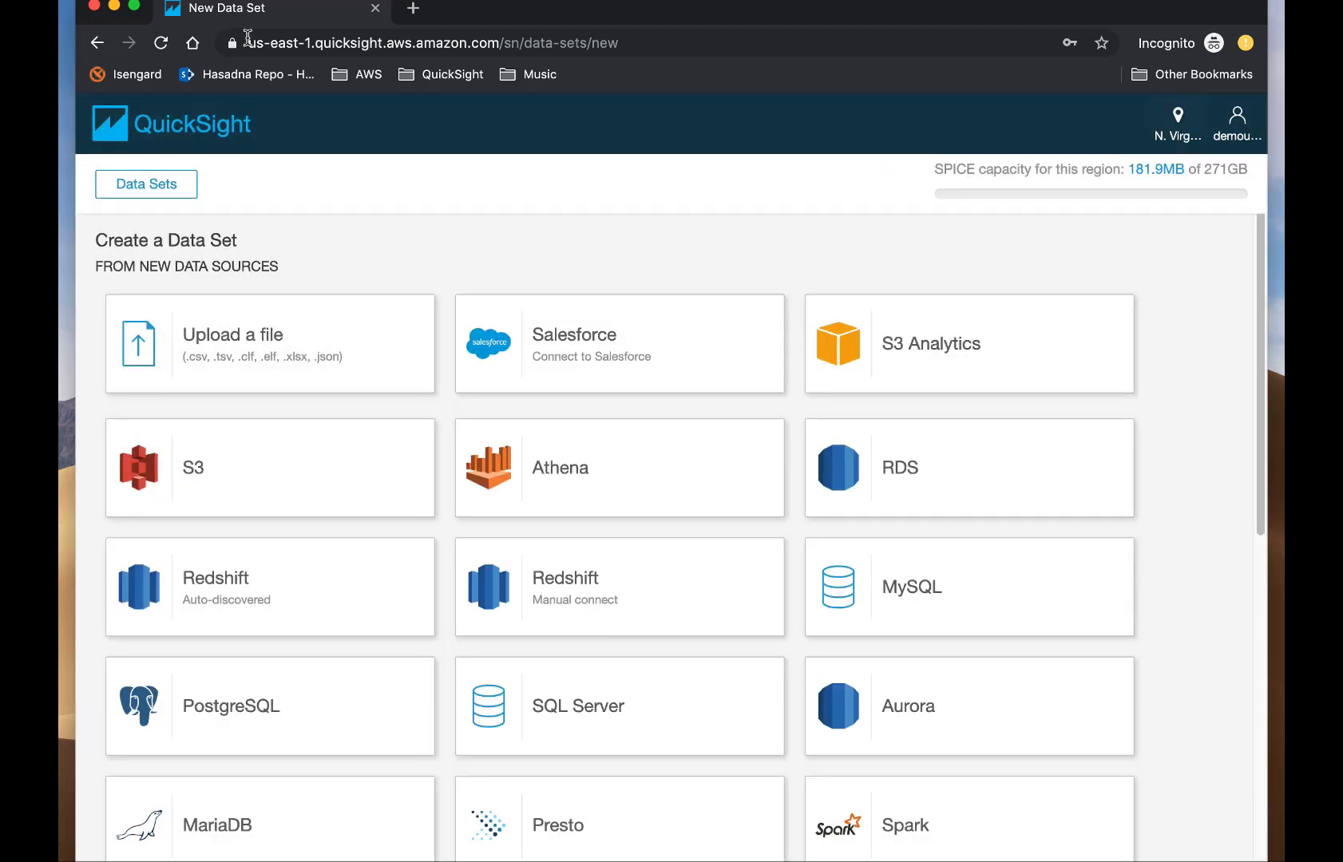
pyautogui.click(114, 6)
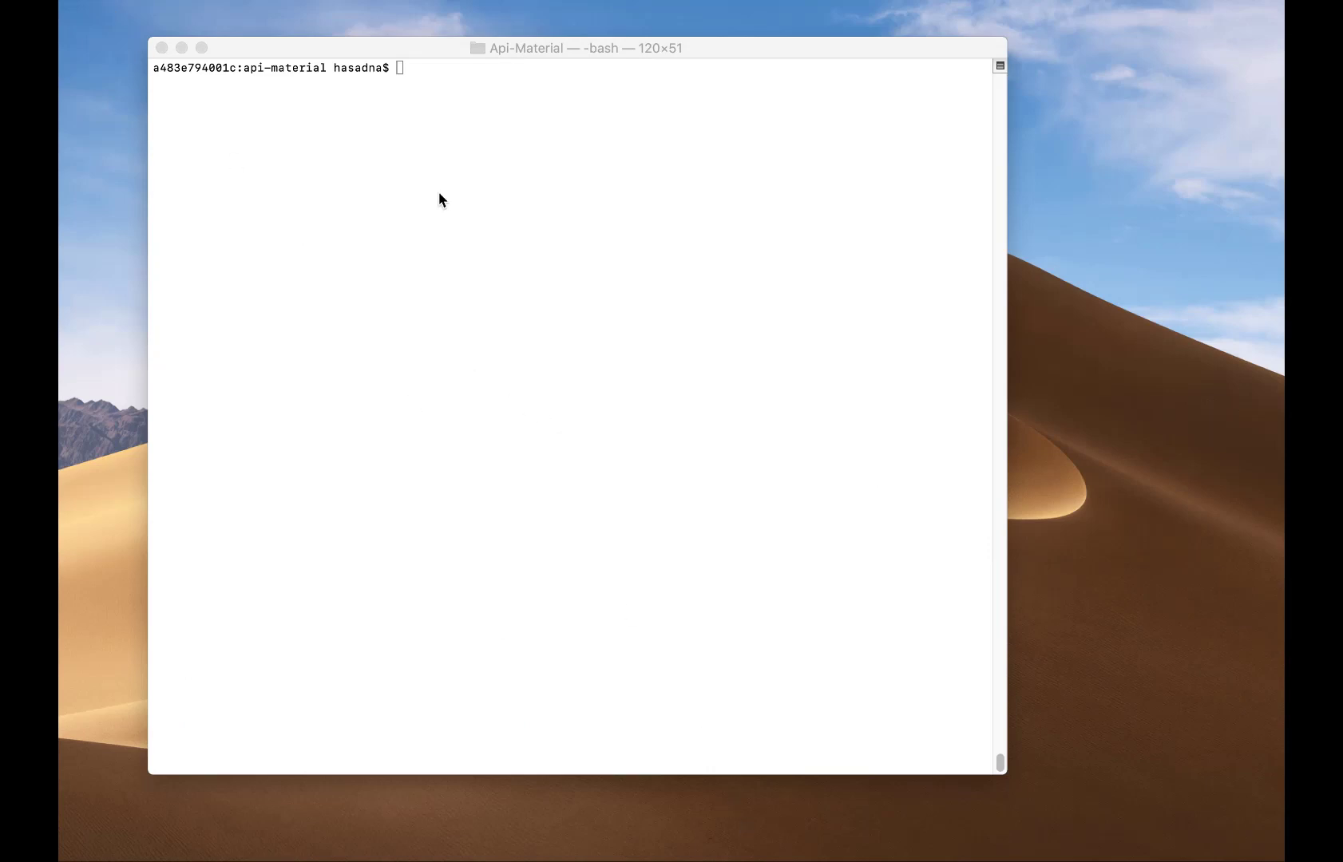
# Read the 'aws quicksight create-data-set help' page through to the end, then quit it.
pyautogui.click(419, 72)
pyautogui.write('aws quicksigh')
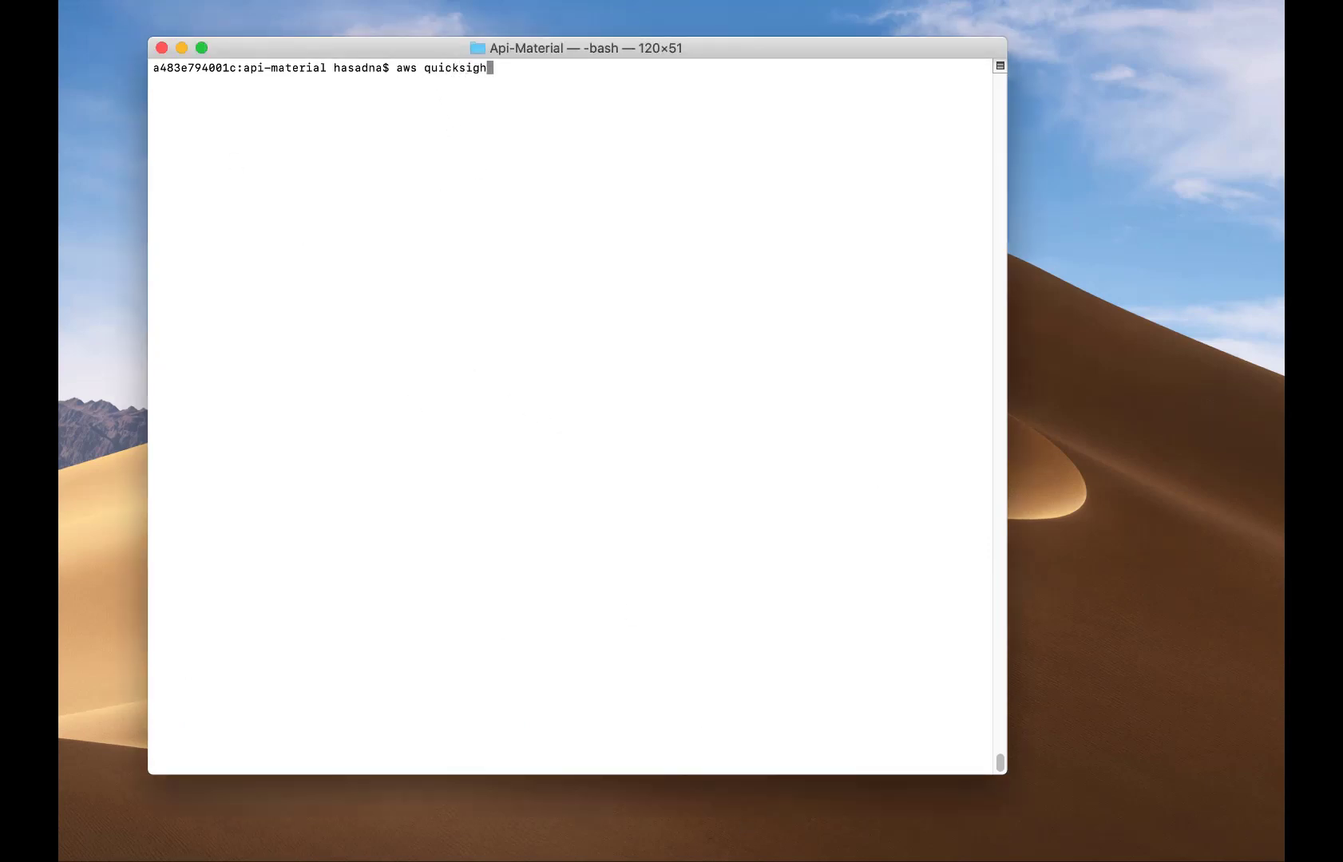
pyautogui.write('t create-data-set help')
pyautogui.press('Return')
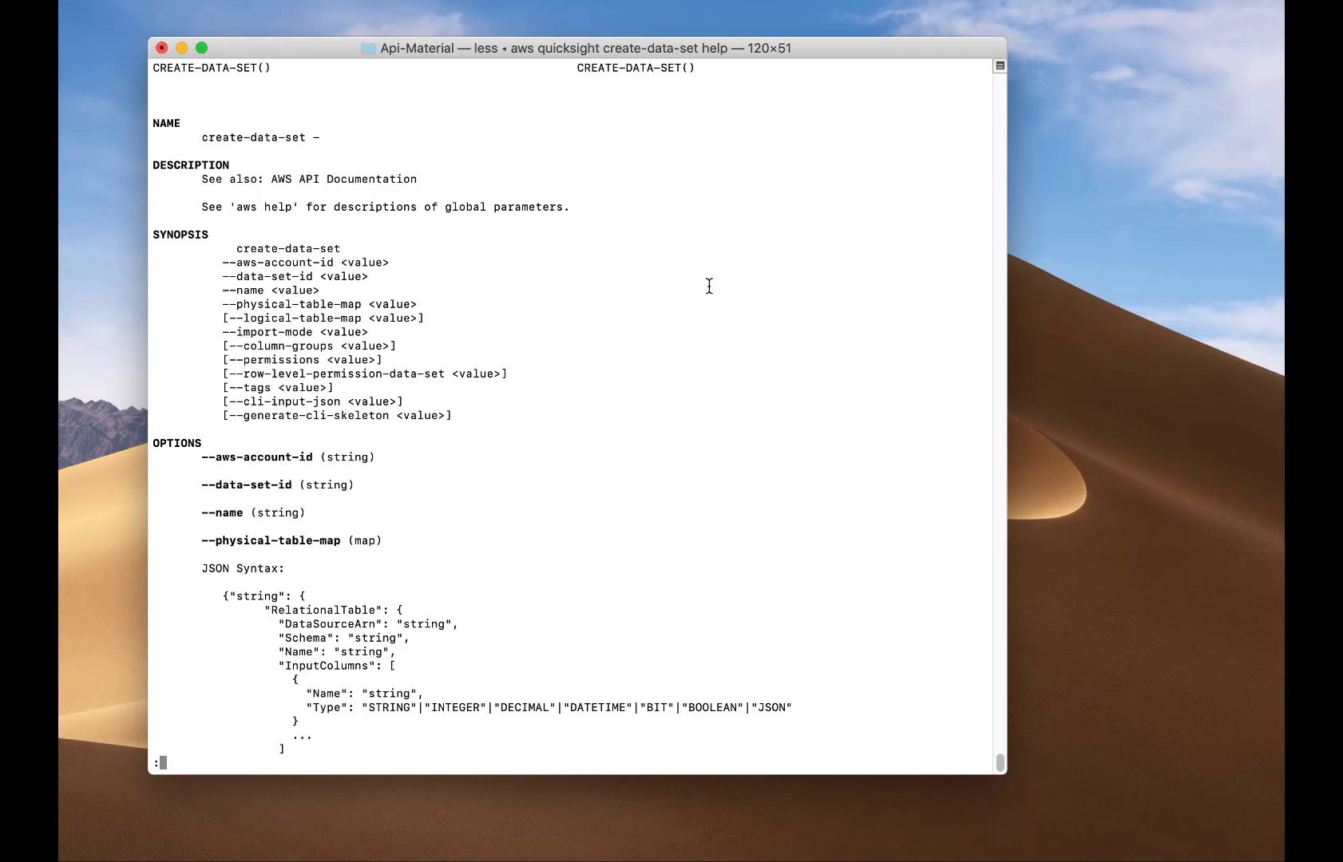
pyautogui.scroll(-4, 610, 432)
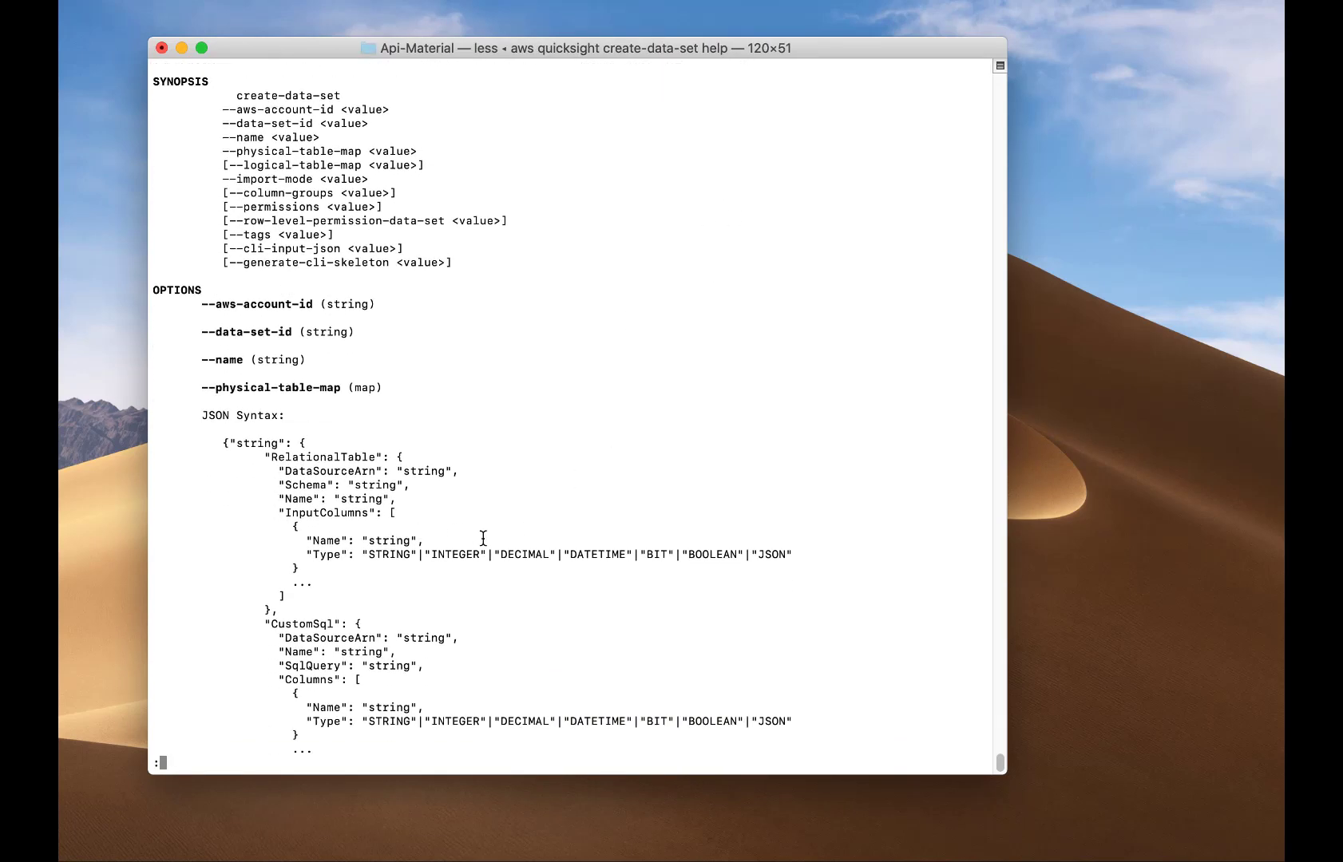
pyautogui.scroll(-2, 503, 551)
pyautogui.scroll(-6, 296, 451)
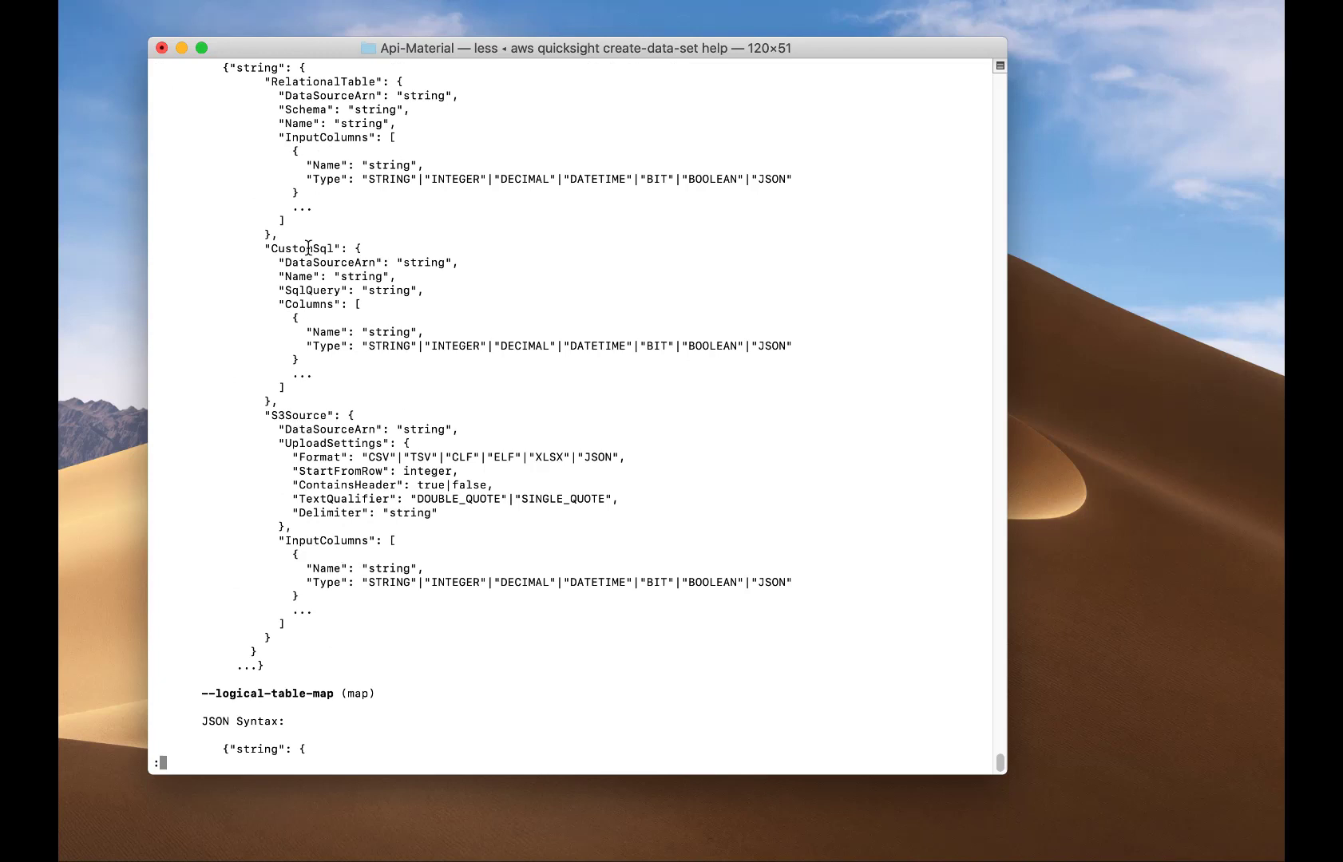
pyautogui.scroll(-10, 480, 418)
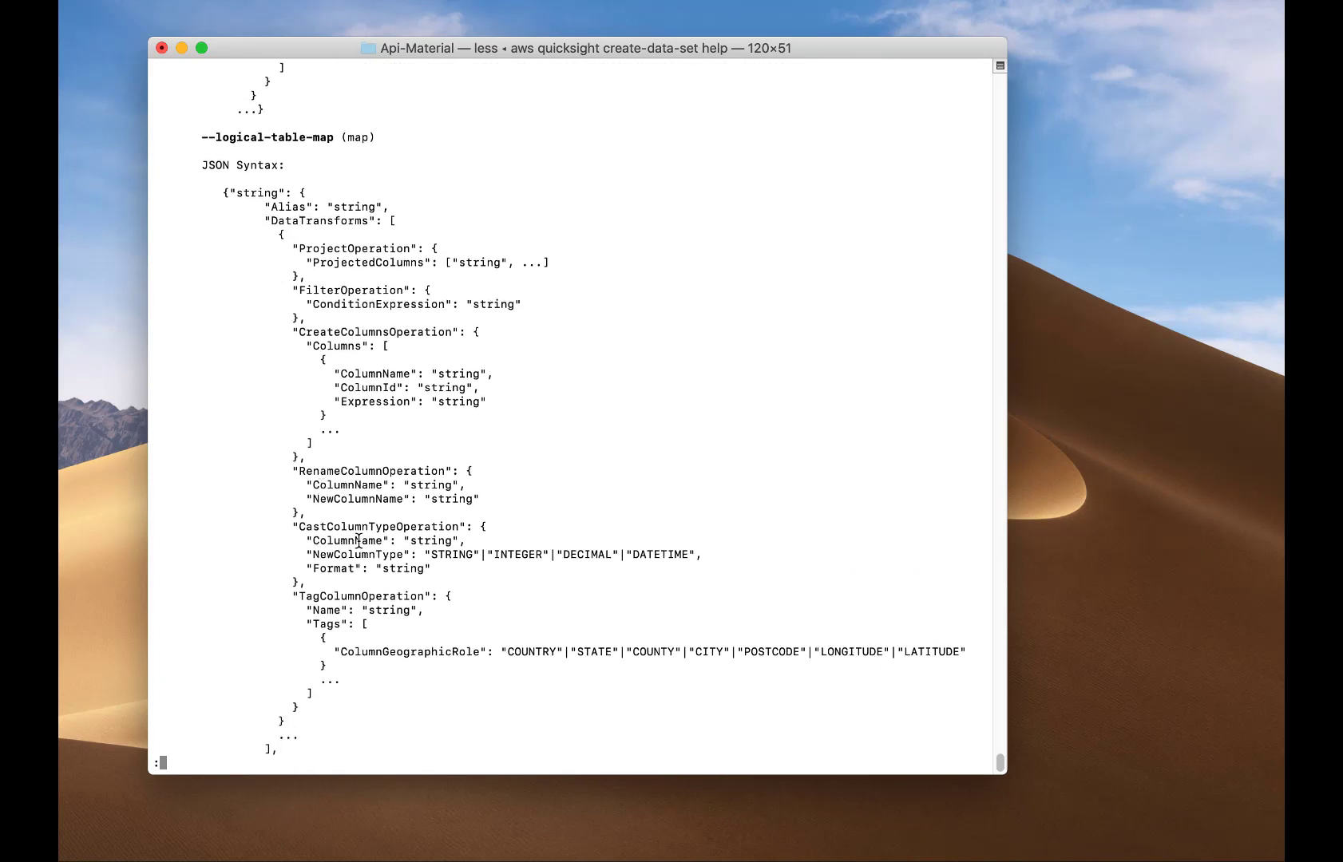
pyautogui.scroll(-8, 494, 542)
pyautogui.scroll(-3, 495, 546)
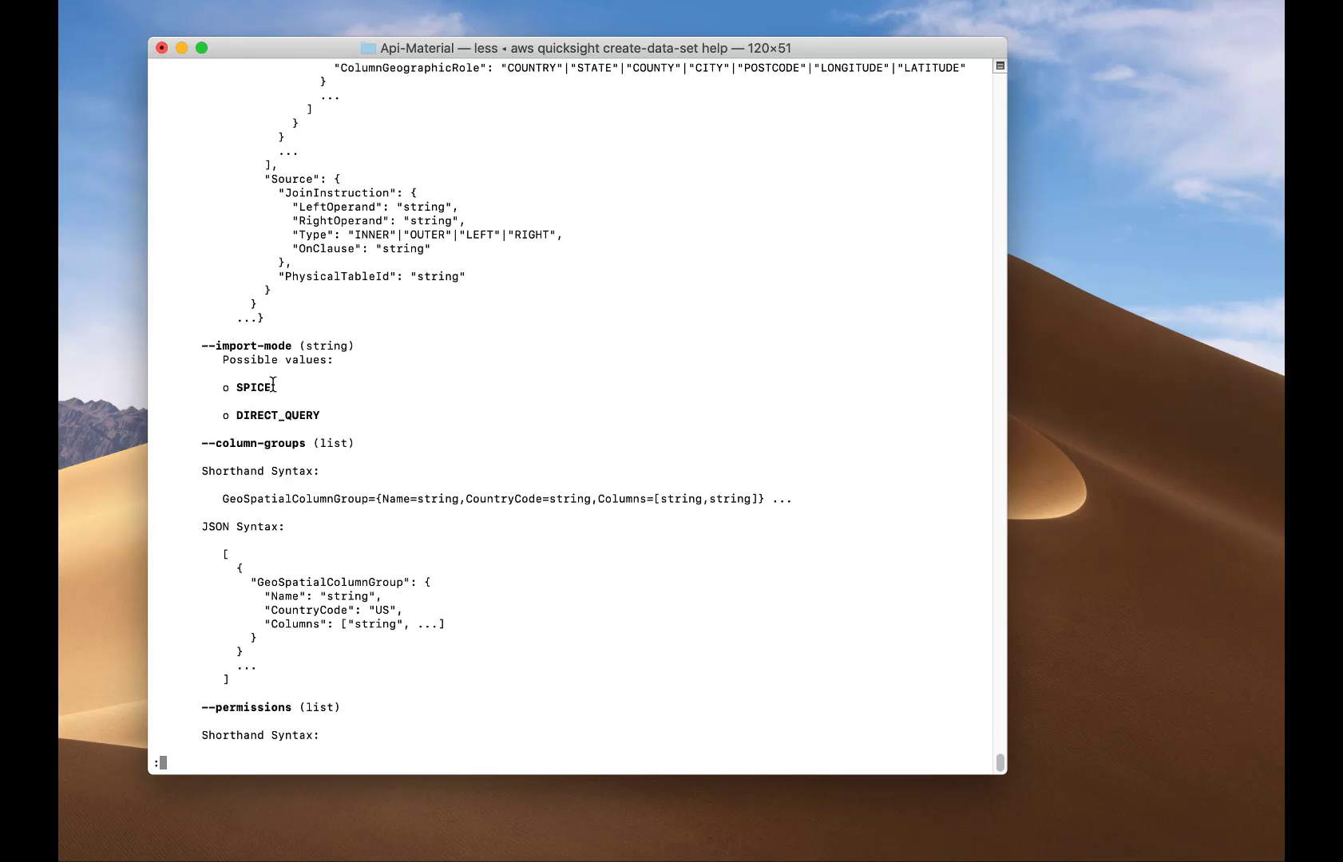
pyautogui.scroll(-6, 544, 584)
pyautogui.scroll(-6, 674, 597)
pyautogui.scroll(-4, 634, 596)
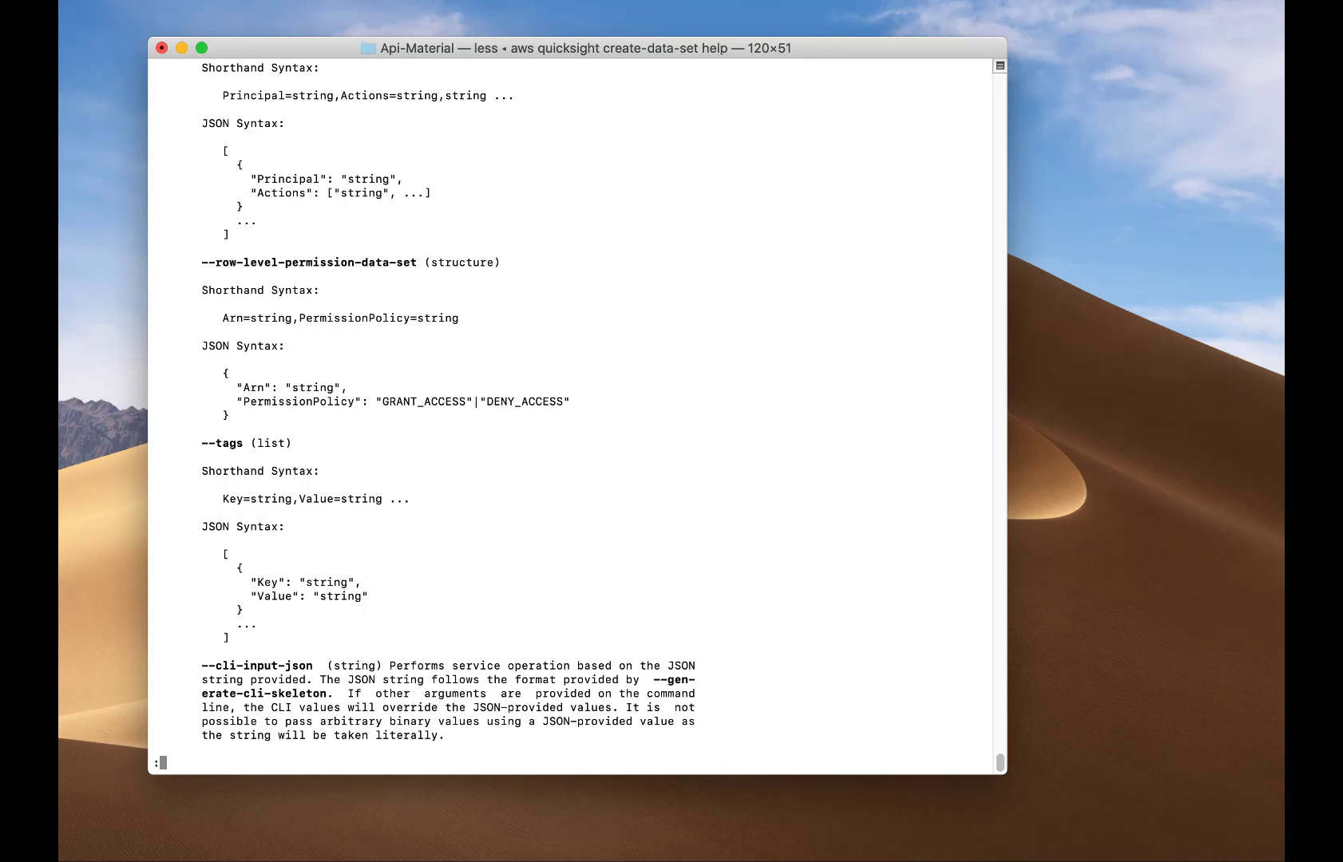
pyautogui.press('q')
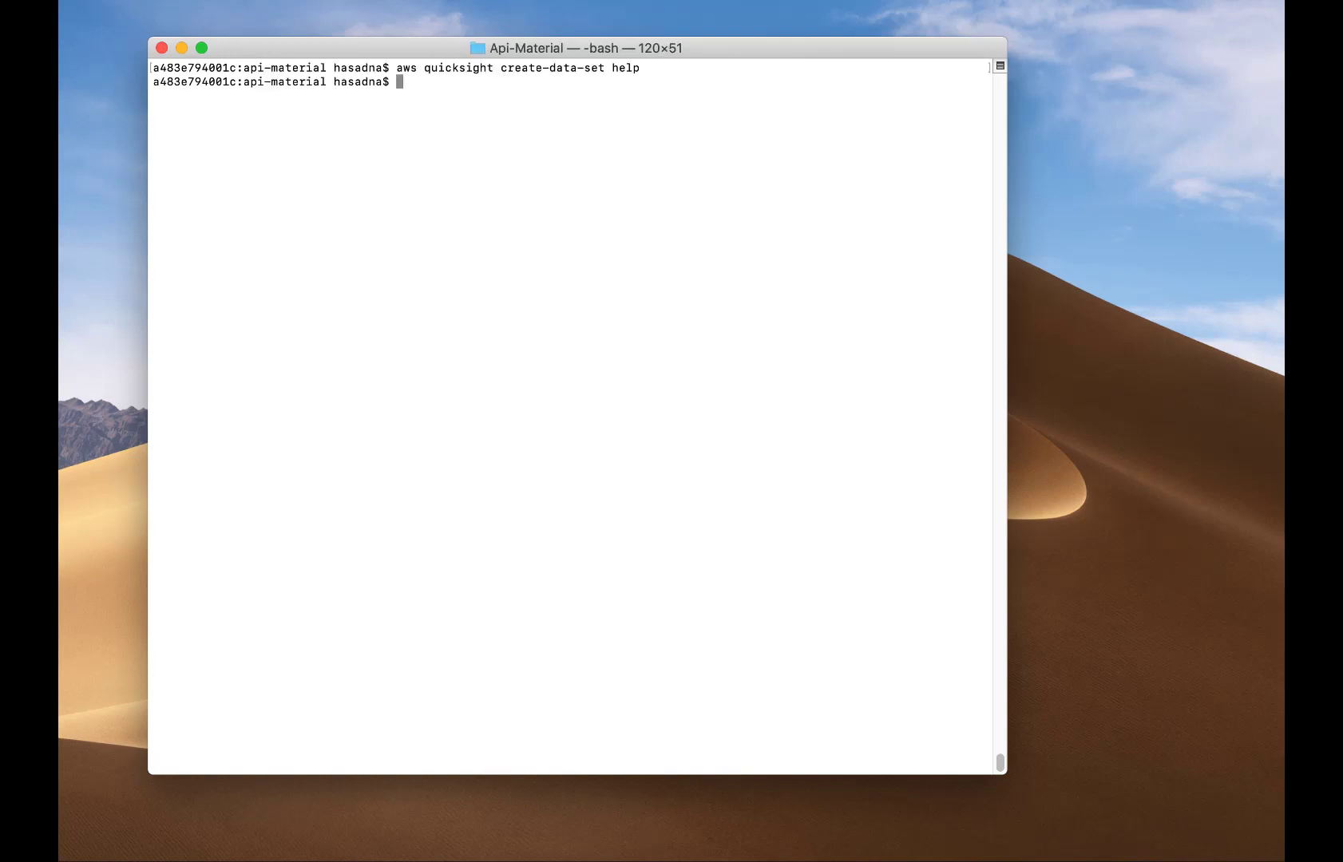
pyautogui.press('super+Tab')
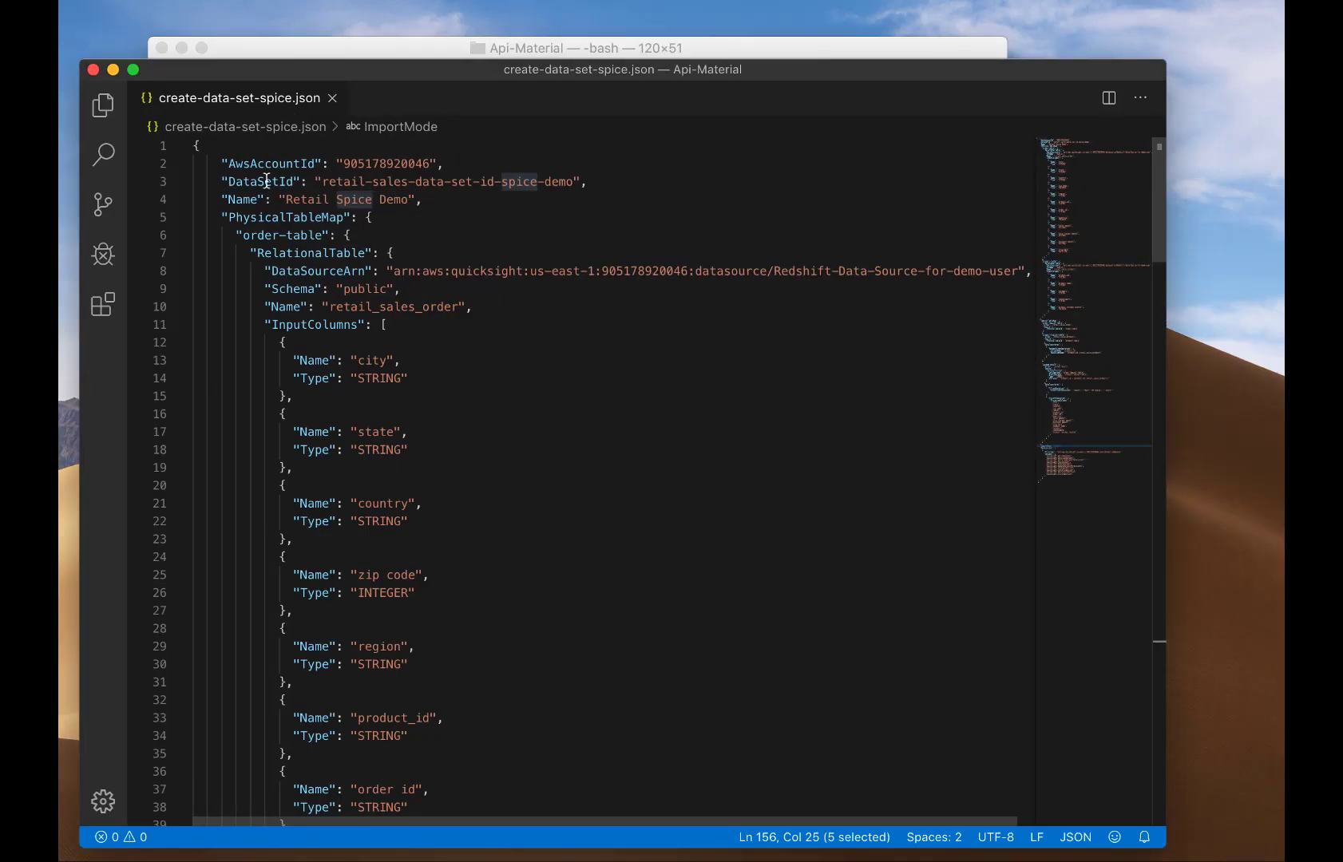
pyautogui.click(450, 201)
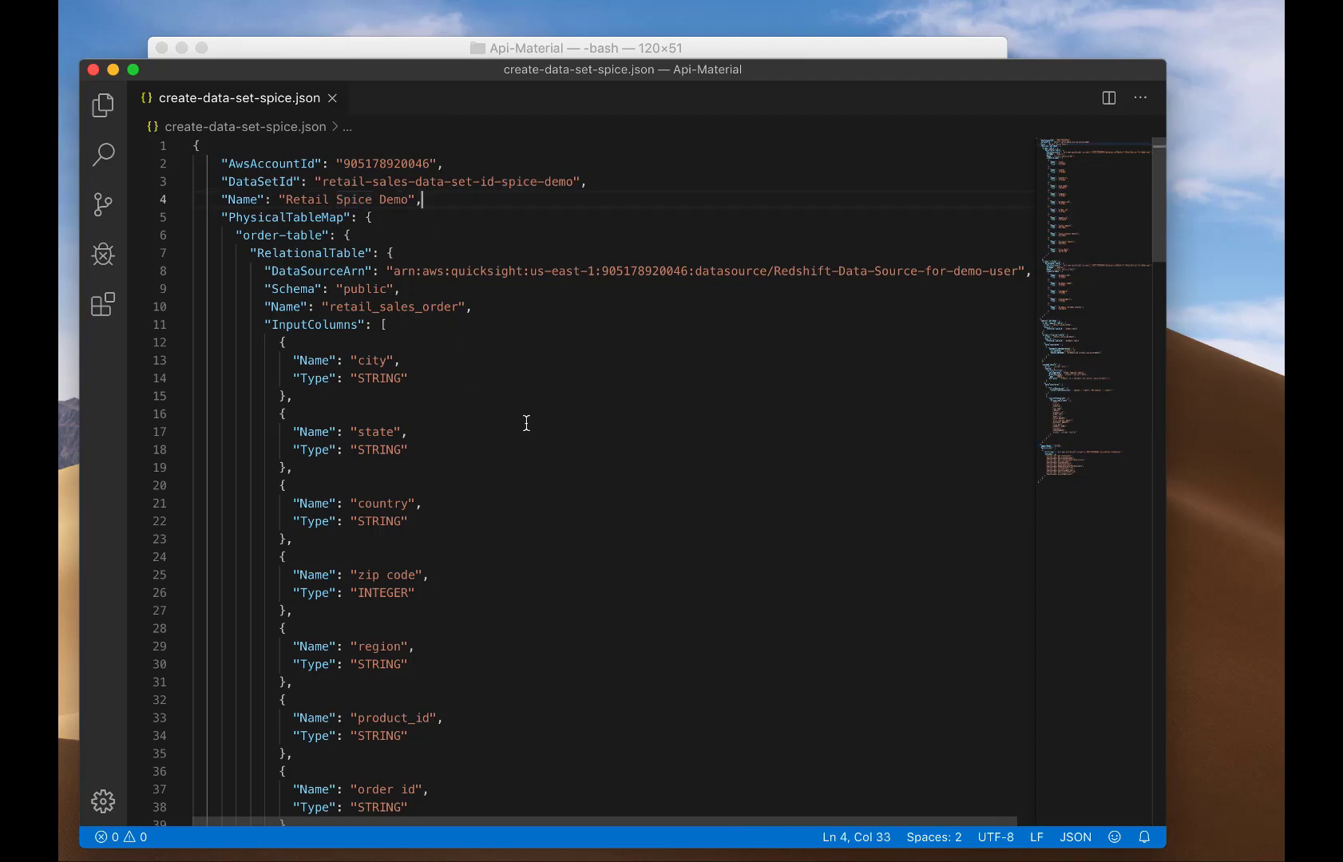
pyautogui.scroll(-5, 526, 423)
pyautogui.scroll(-8, 526, 423)
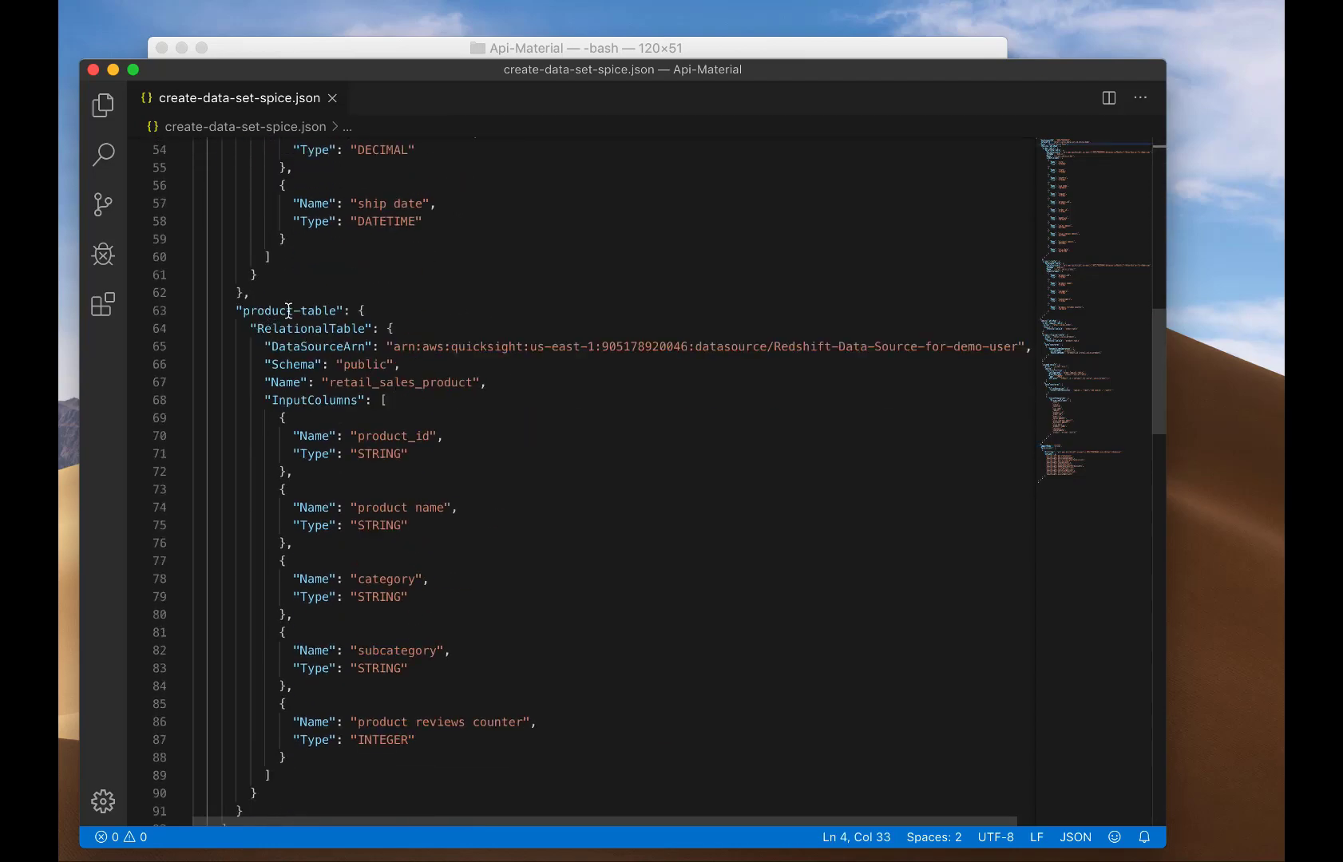
pyautogui.scroll(13, 307, 310)
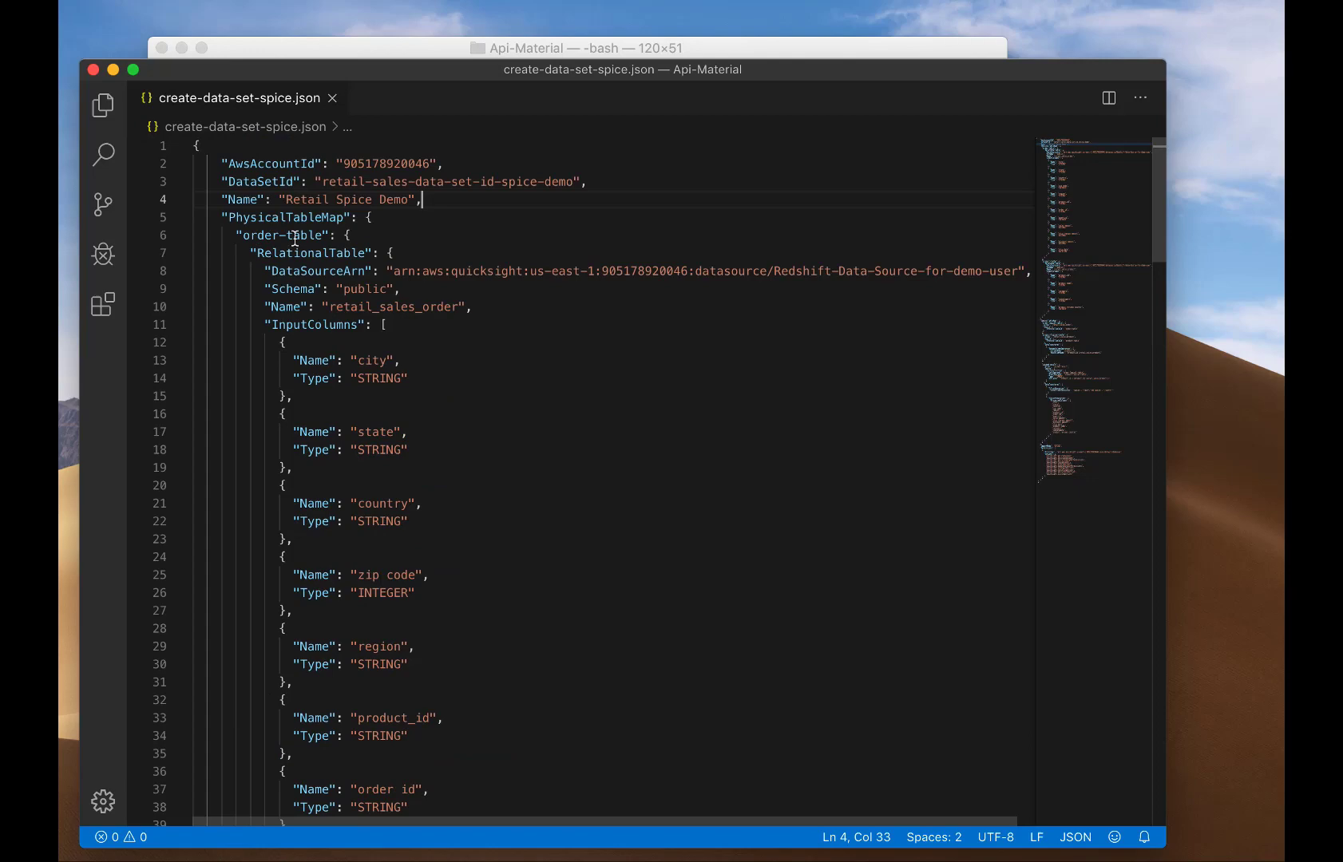
pyautogui.scroll(-20, 422, 424)
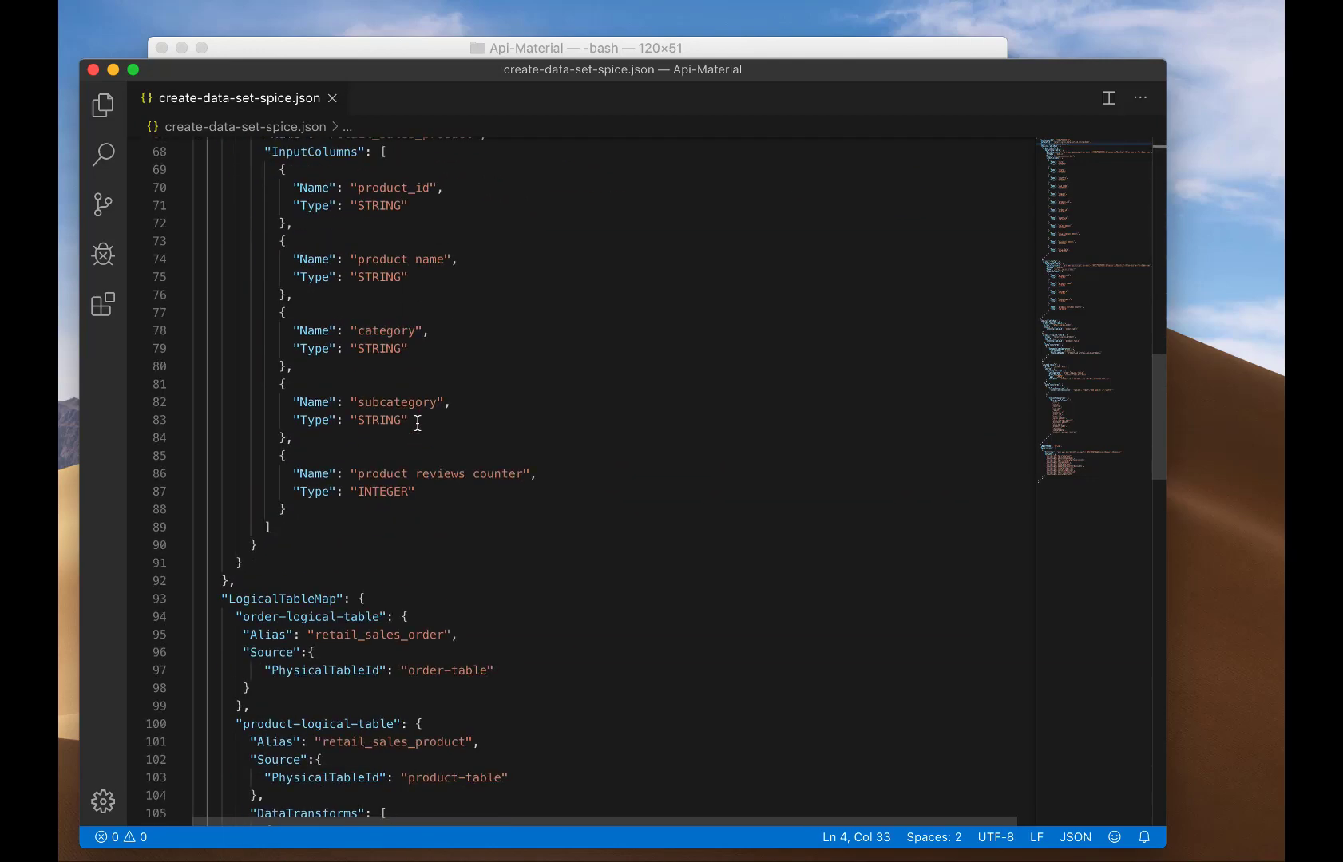
pyautogui.scroll(-1, 416, 423)
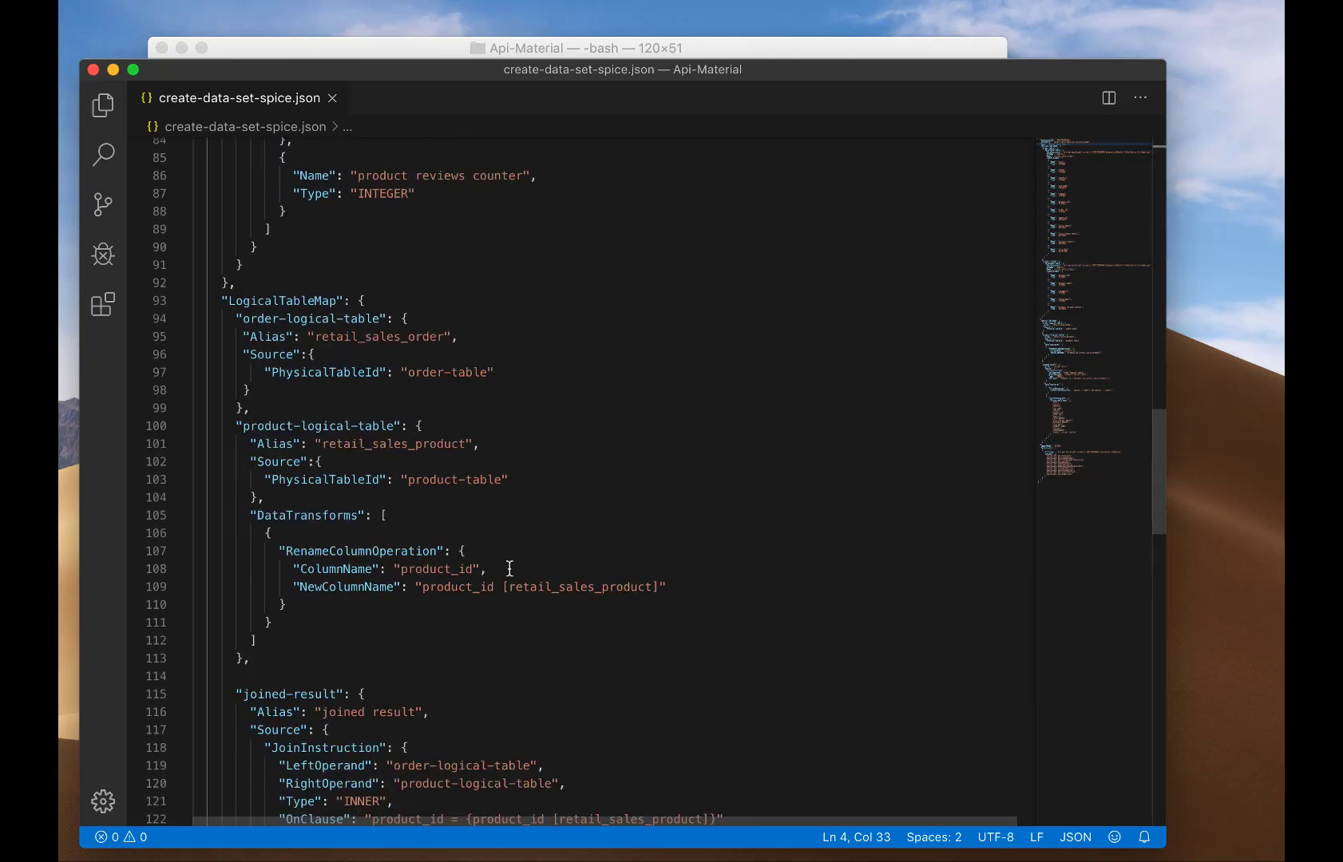
pyautogui.scroll(-5, 560, 531)
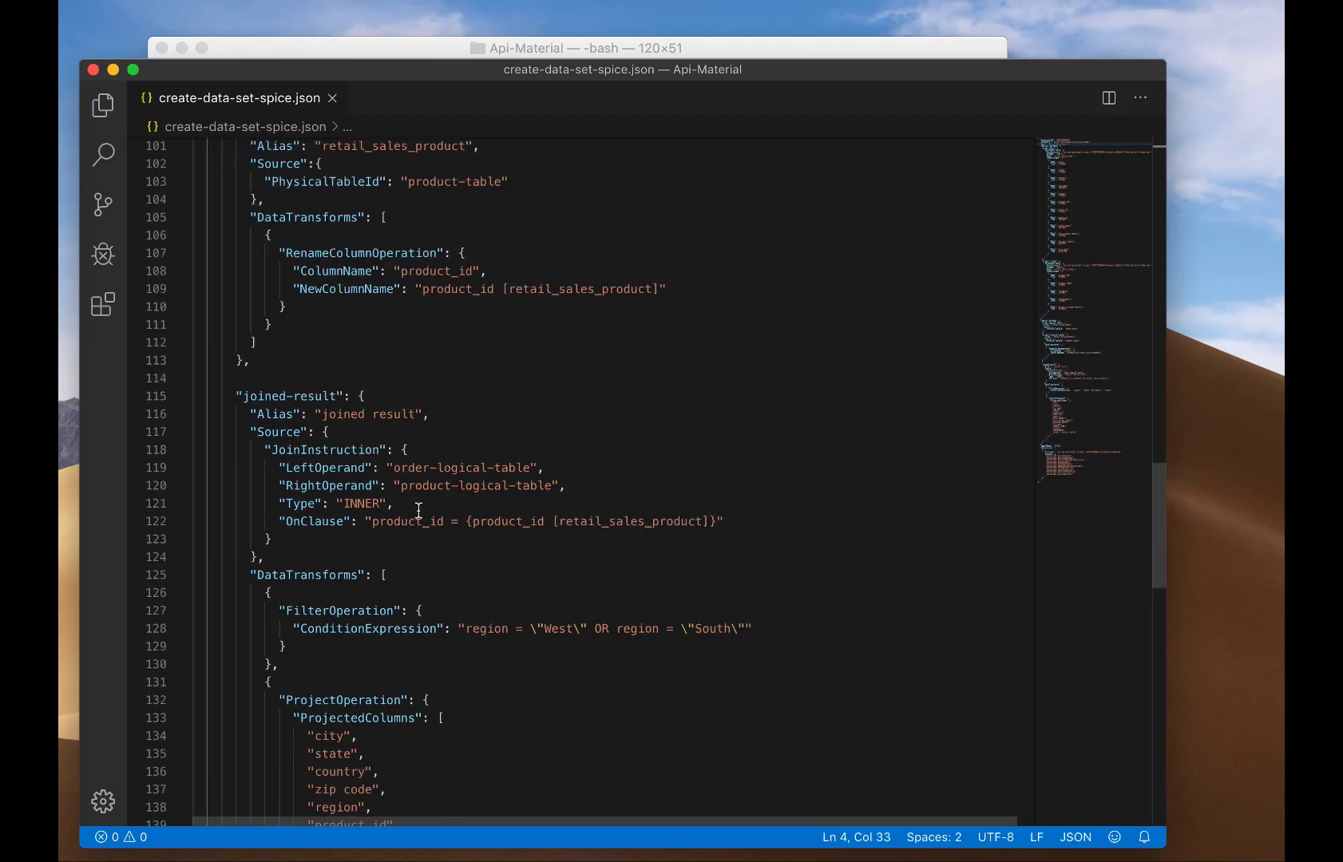
pyautogui.scroll(-4, 514, 526)
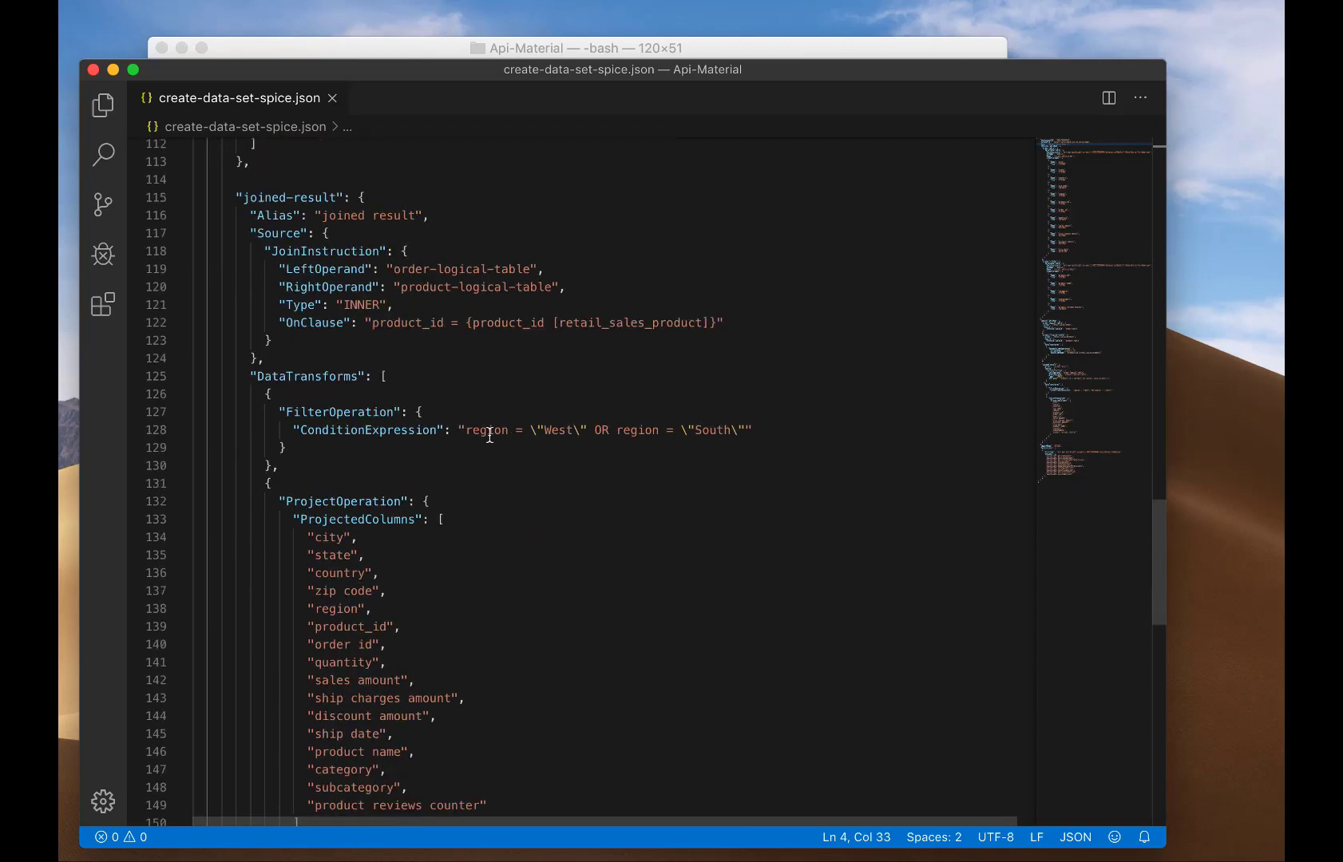
pyautogui.scroll(-9, 591, 544)
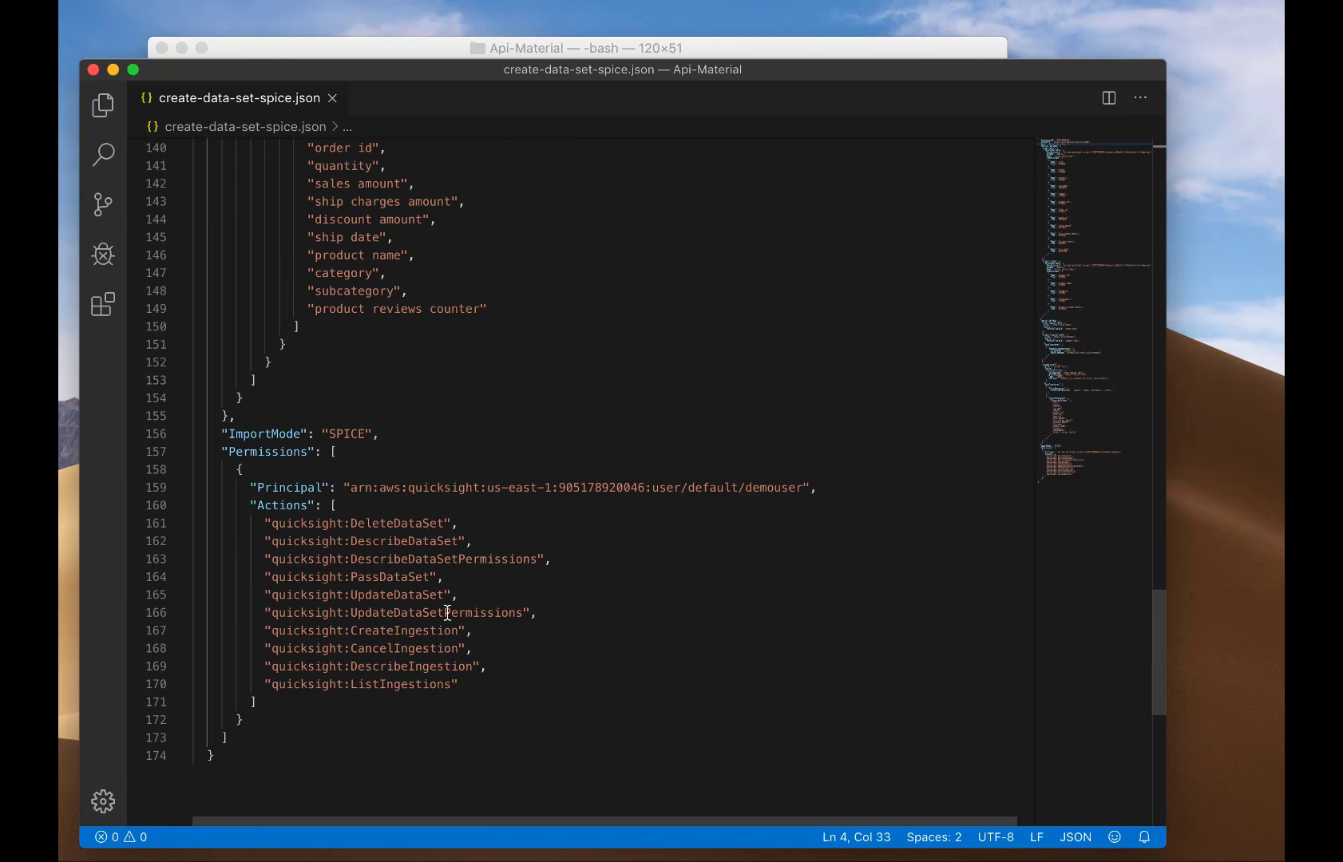
pyautogui.click(114, 70)
# Rerun create-data-set with --cli-input-json file://create-data-set-spice.json instead of help, returning status 201.
pyautogui.press('Up')
pyautogui.press('BackSpace')
pyautogui.press('BackSpace')
pyautogui.press('BackSpace')
pyautogui.press('BackSpace')
pyautogui.write('--cli-')
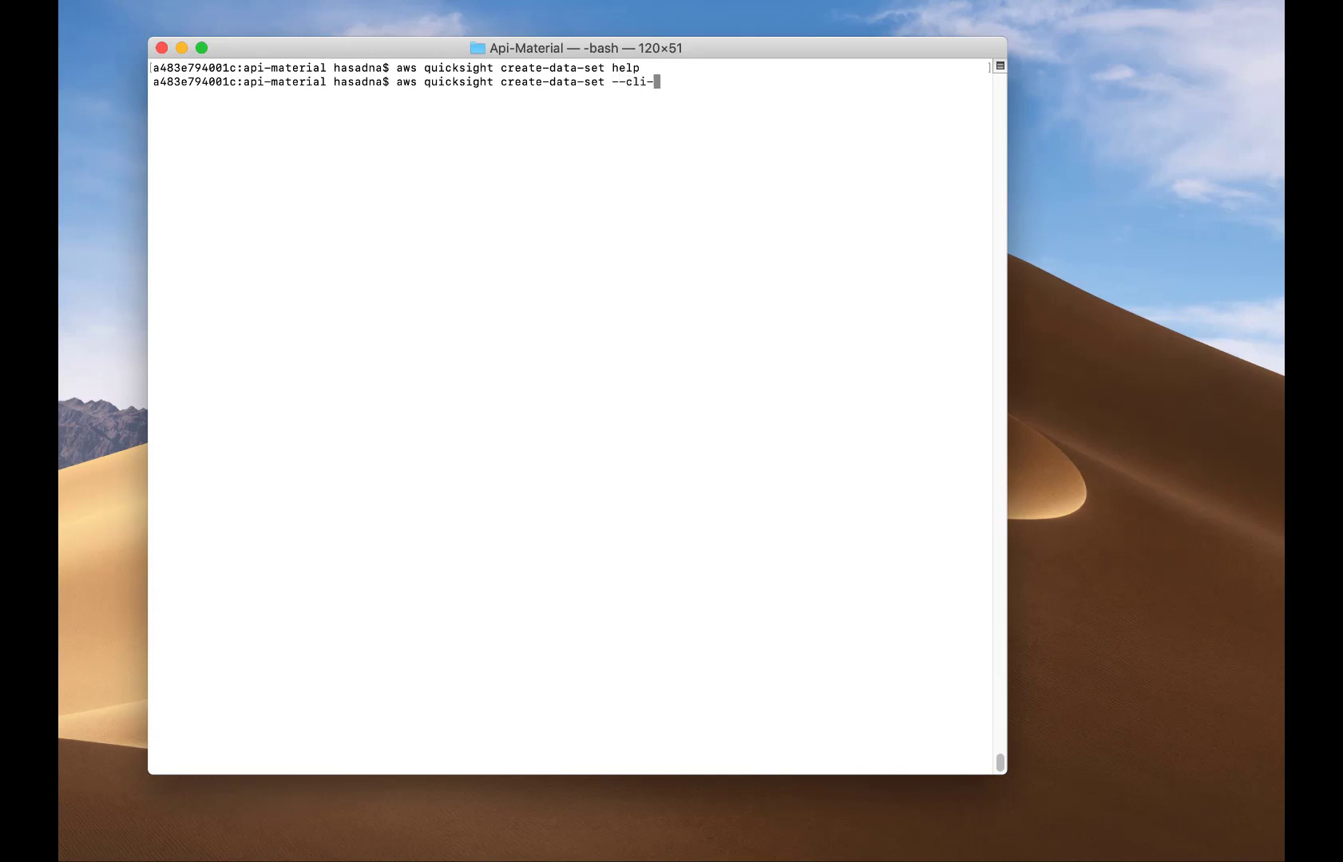
pyautogui.write('input-json file://create')
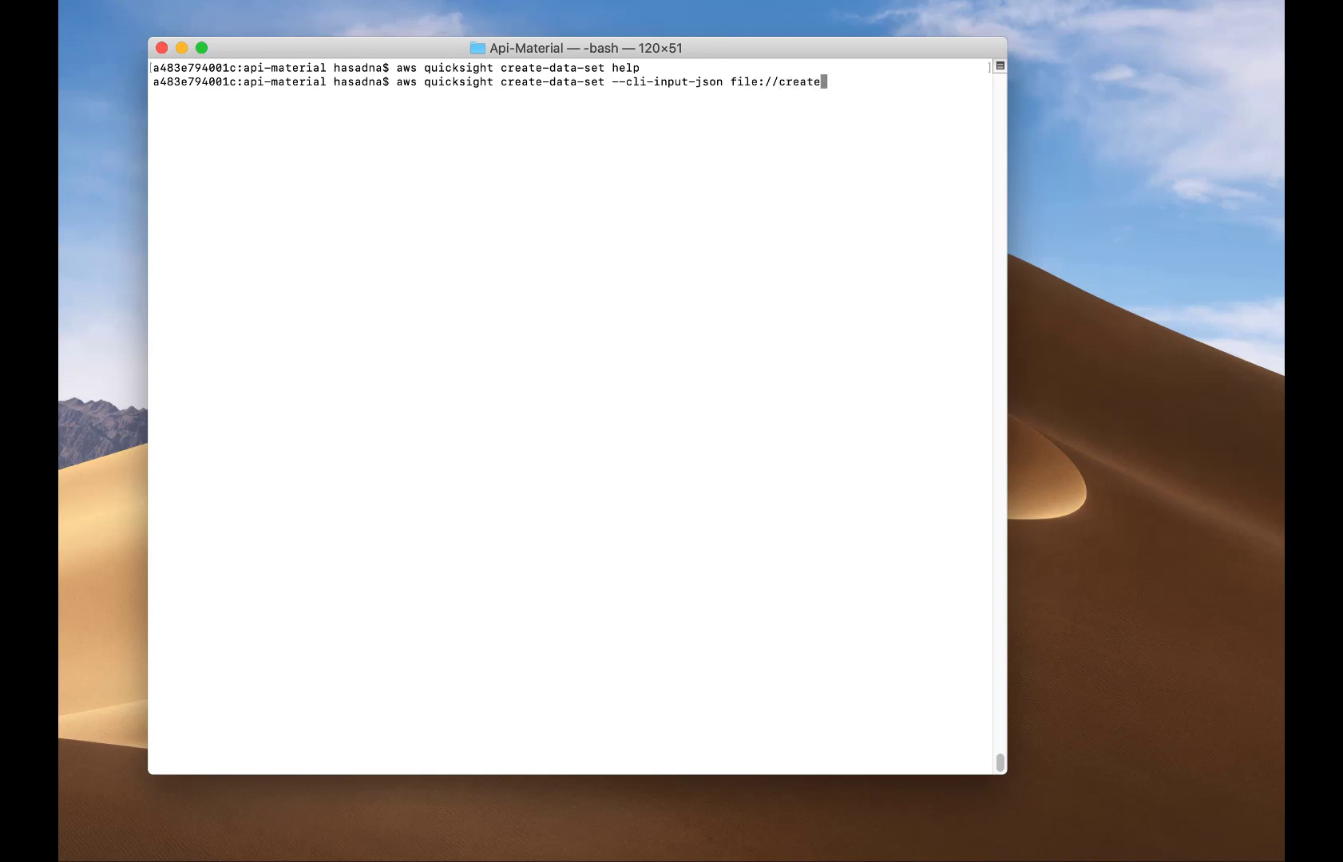
pyautogui.write('-data-set-spice.json')
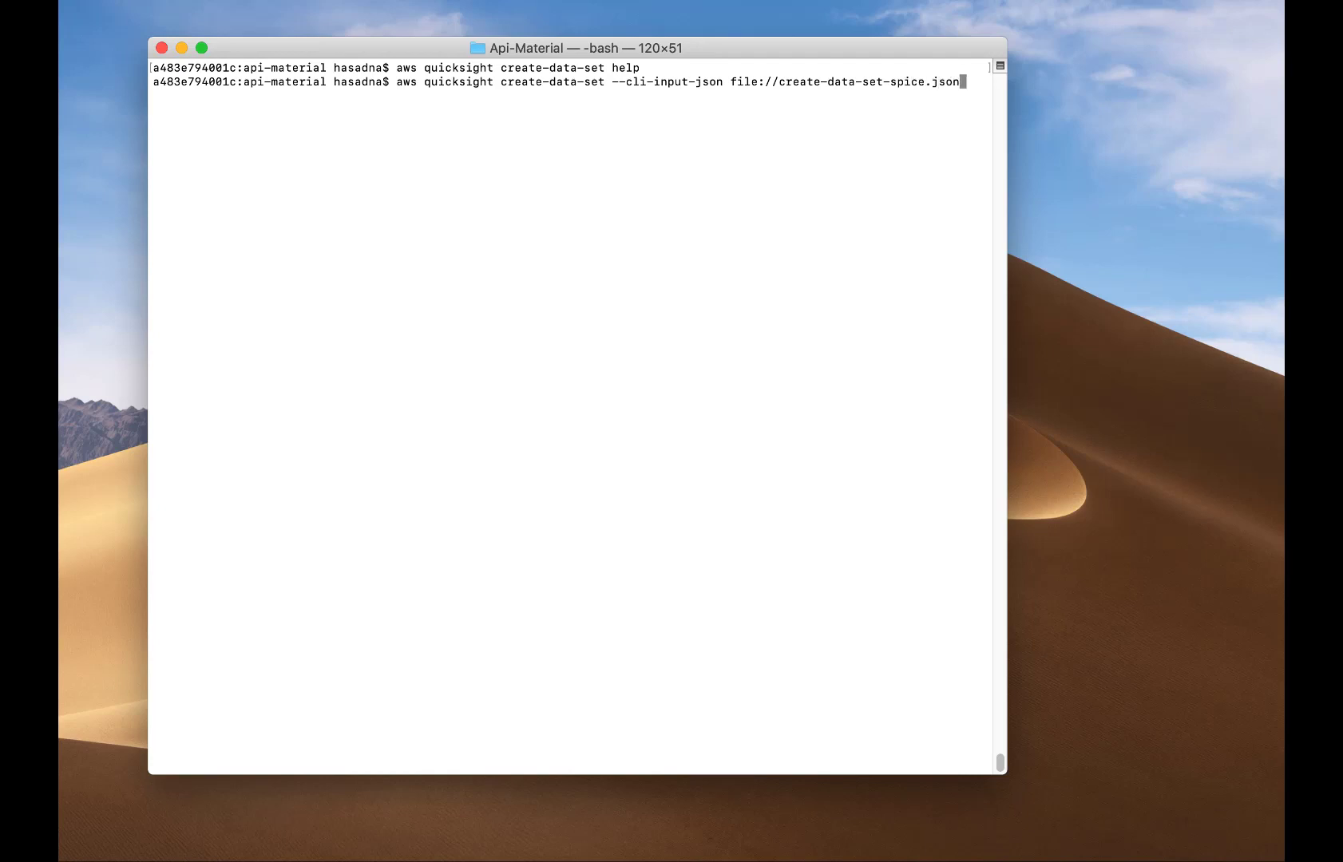
pyautogui.press('Return')
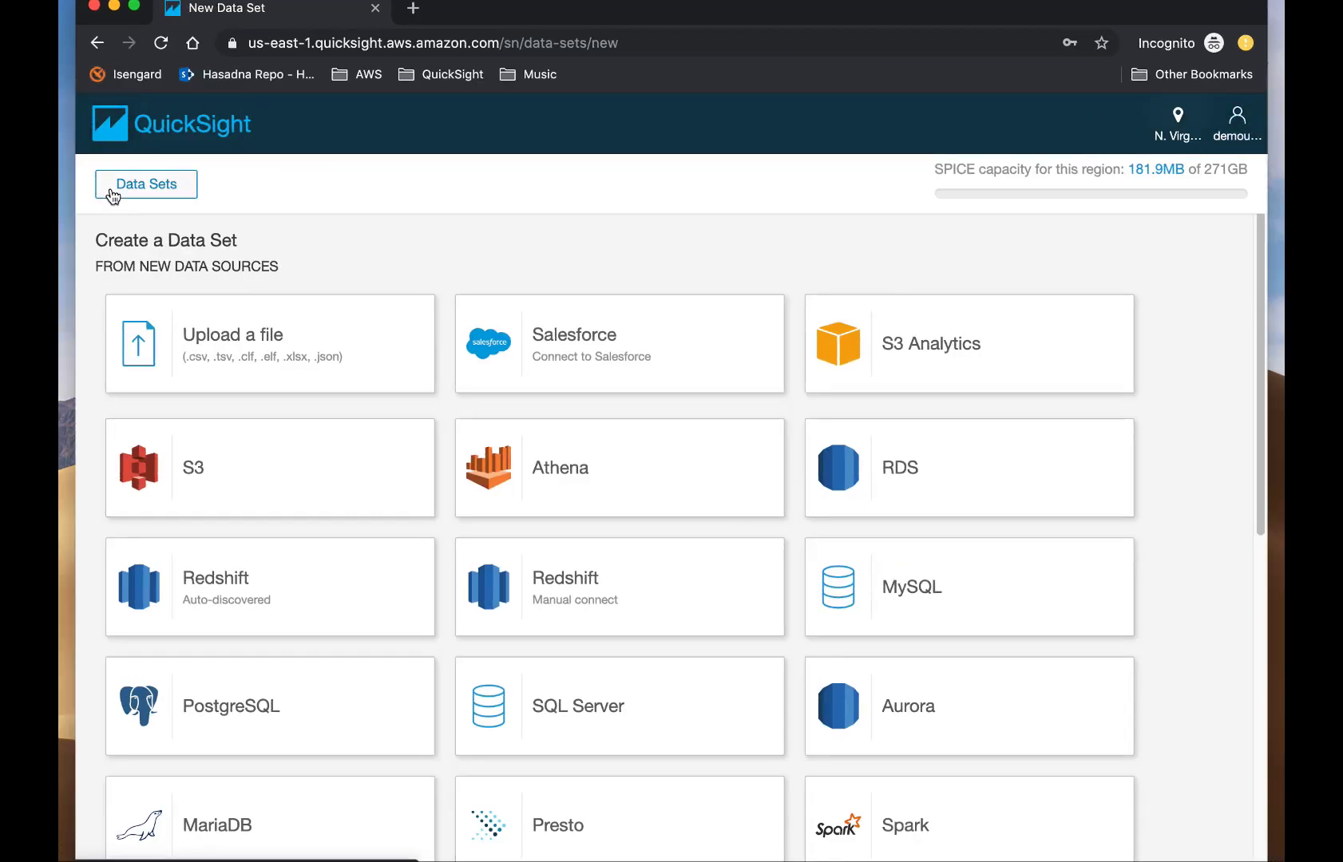
# Go to QuickSight's Data Sets list to see the new Retail Spice Demo data set.
pyautogui.click(111, 187)
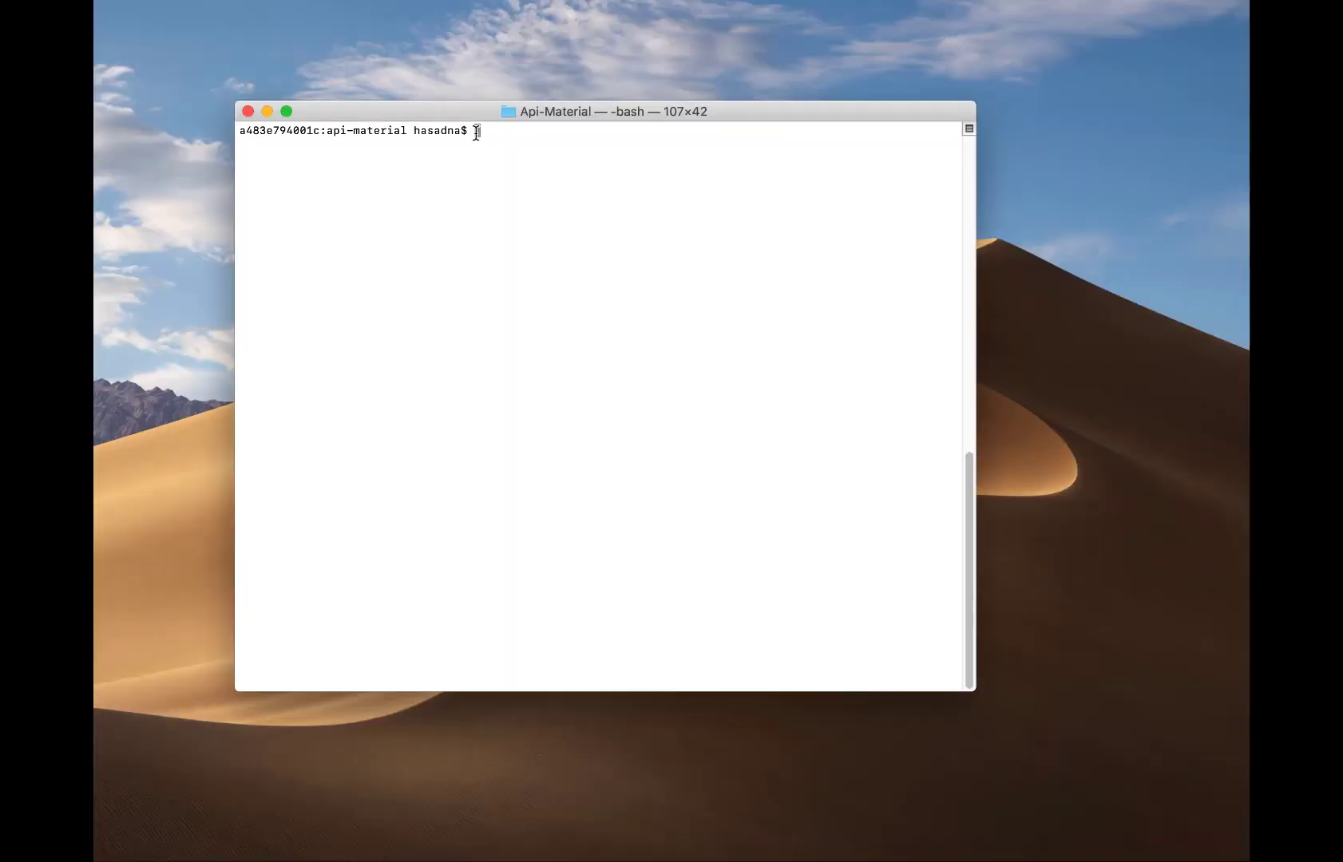
# Read the create-dashboard help through source-entity, data-set-references and parameters, highlighting the SourceTemplate example.
pyautogui.write('aws quicksight create-da')
pyautogui.write('shboard help')
pyautogui.press('Return')
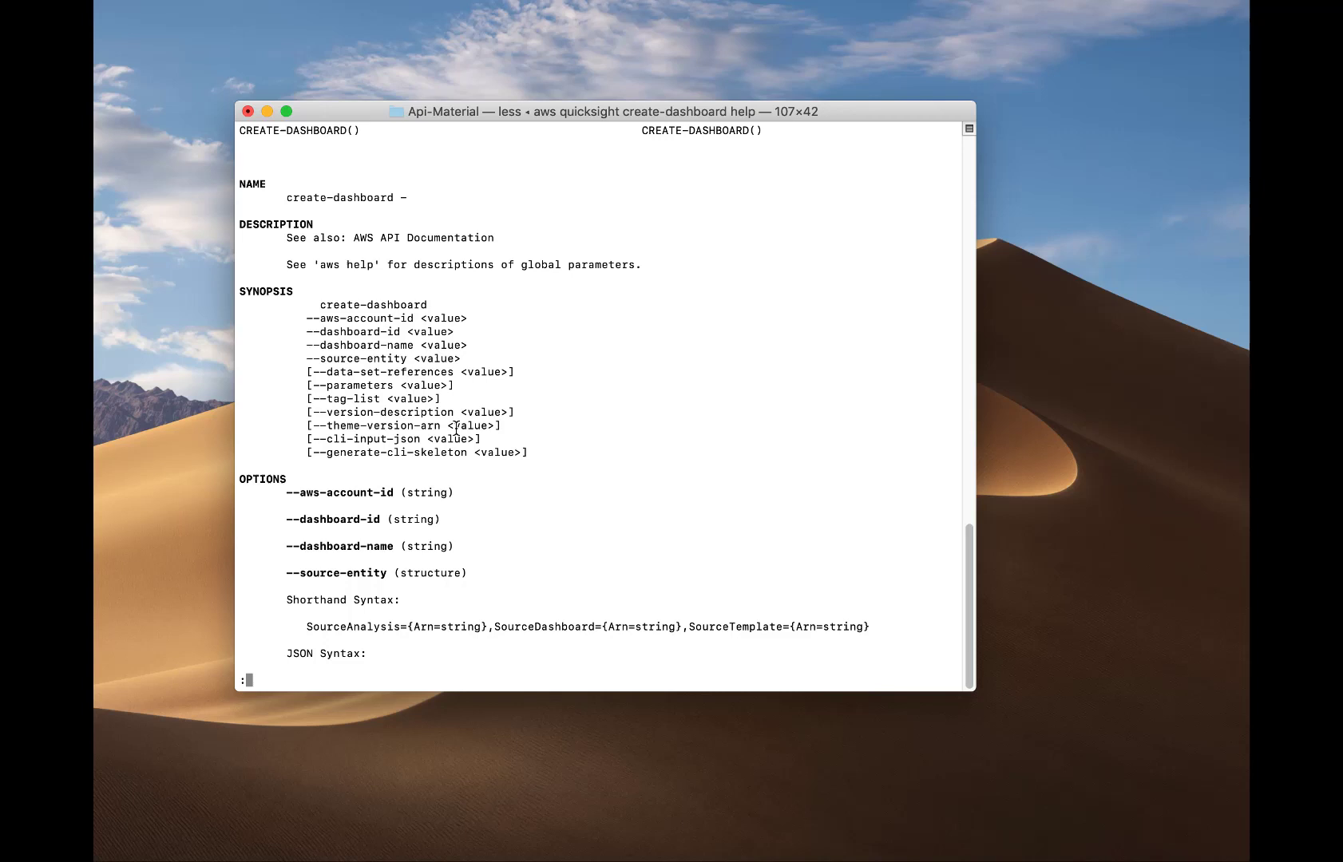
pyautogui.scroll(-5, 455, 429)
pyautogui.scroll(-1, 288, 438)
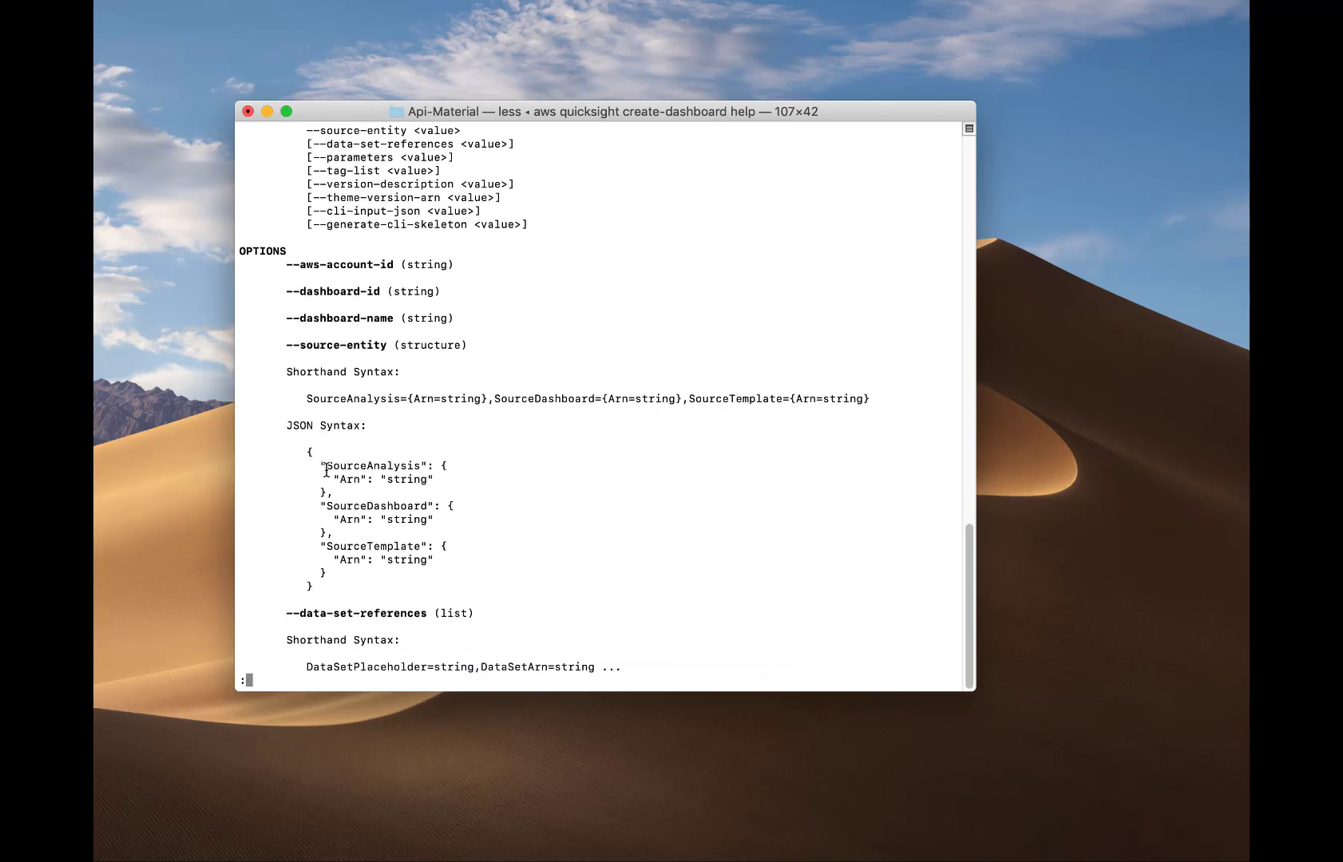
pyautogui.moveTo(320, 546); pyautogui.dragTo(428, 561)
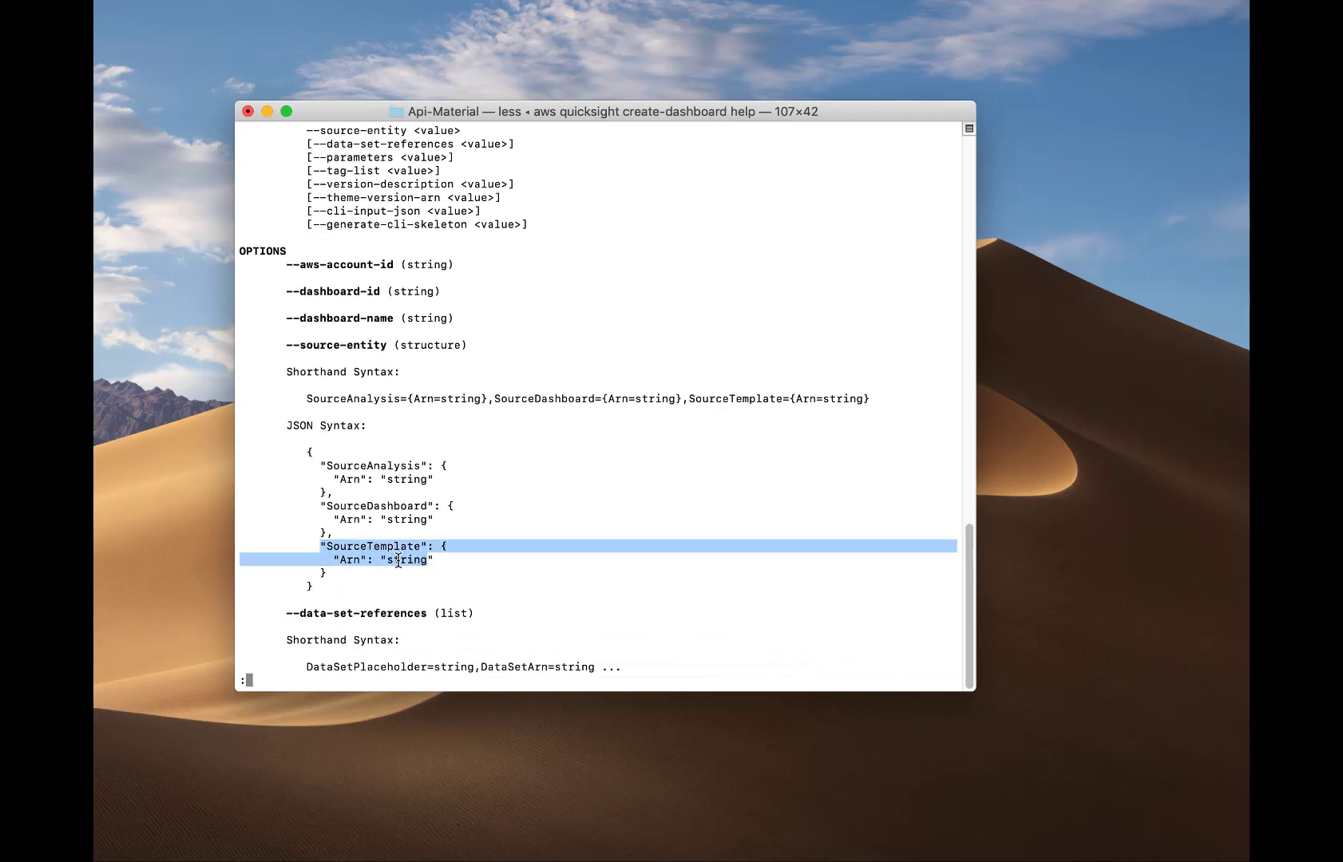
pyautogui.scroll(-7, 415, 563)
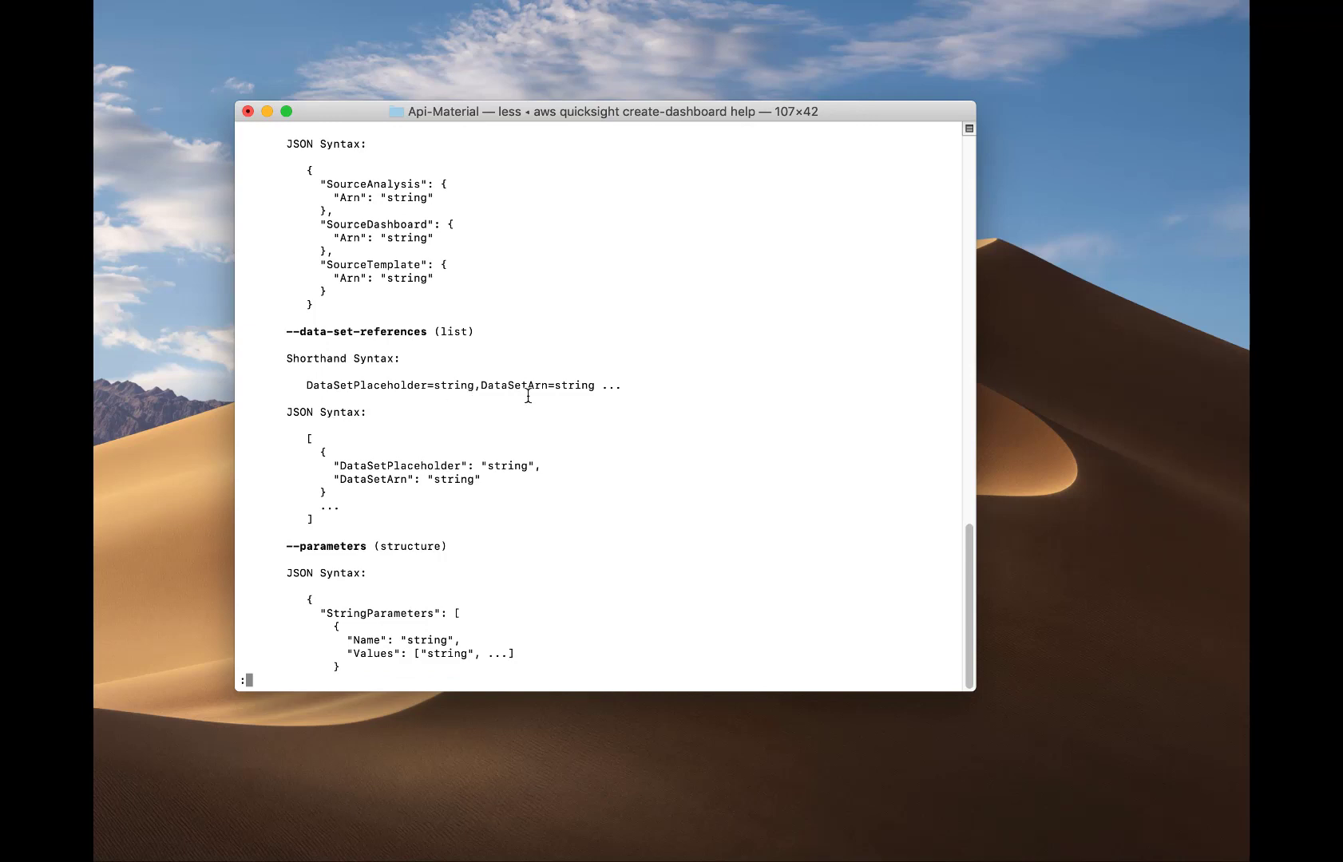
pyautogui.scroll(-5, 464, 485)
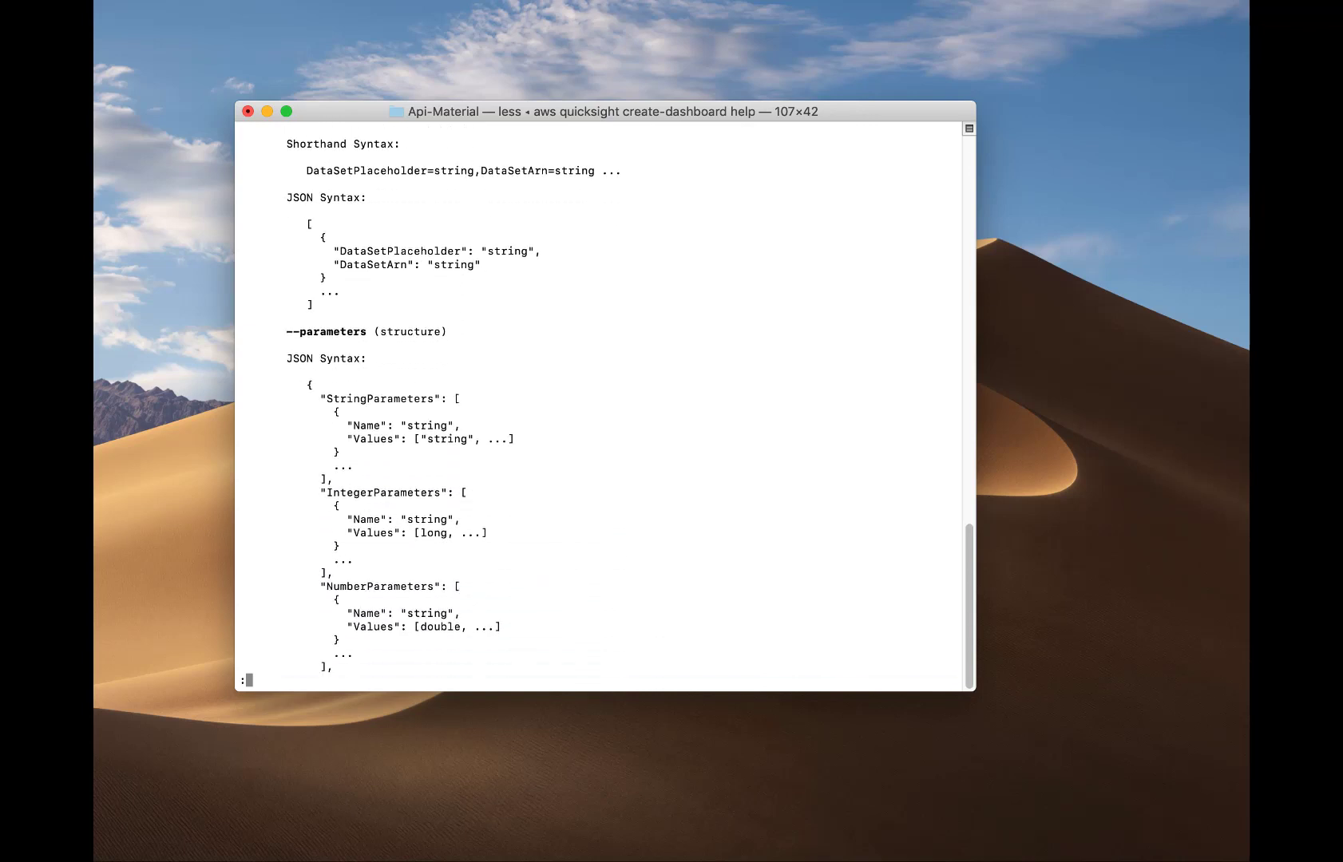
pyautogui.scroll(-1, 599, 405)
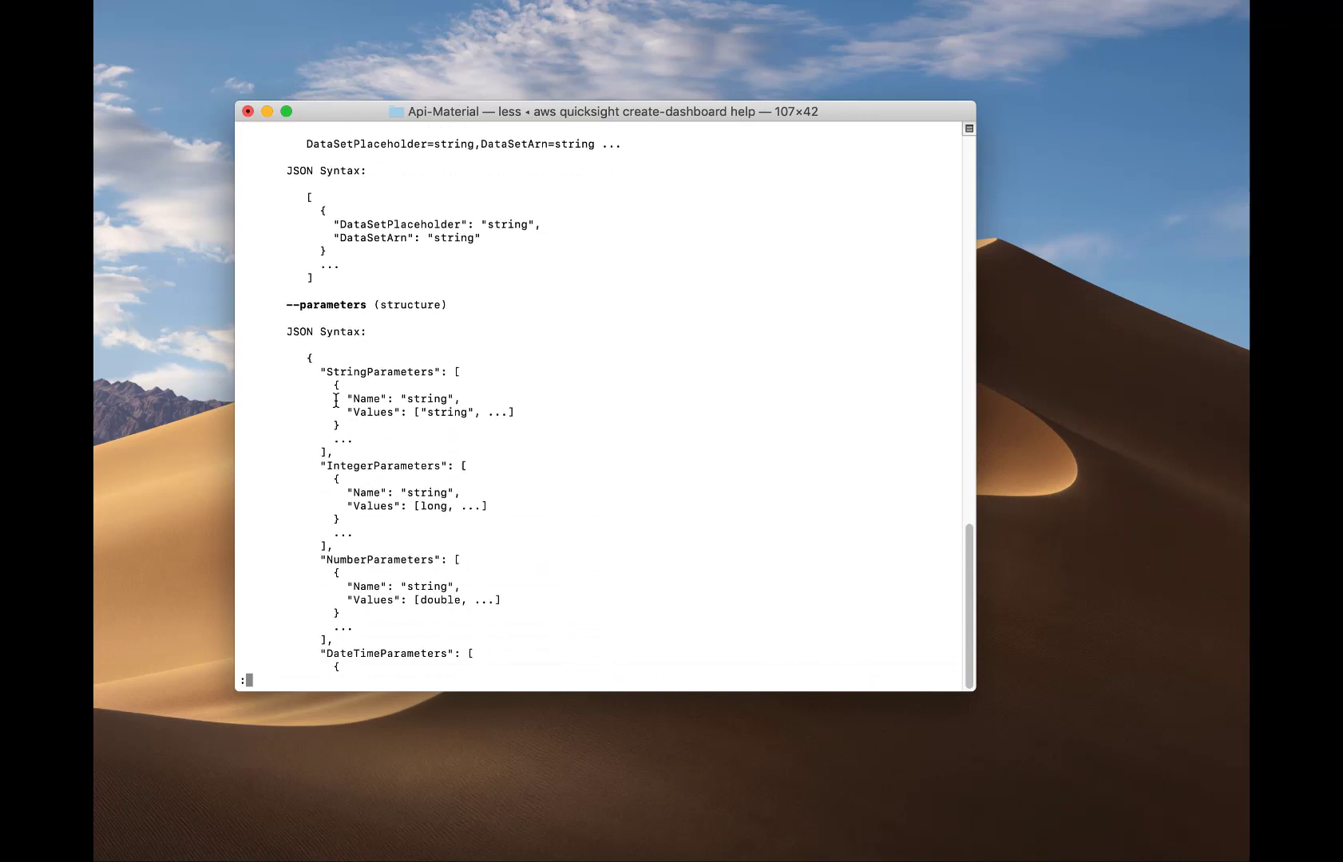
# Quit the help and confirm QuickSight's All dashboards list is still empty.
pyautogui.press('q')
pyautogui.click(800, 856)
pyautogui.click(573, 251)
pyautogui.click(375, 257)
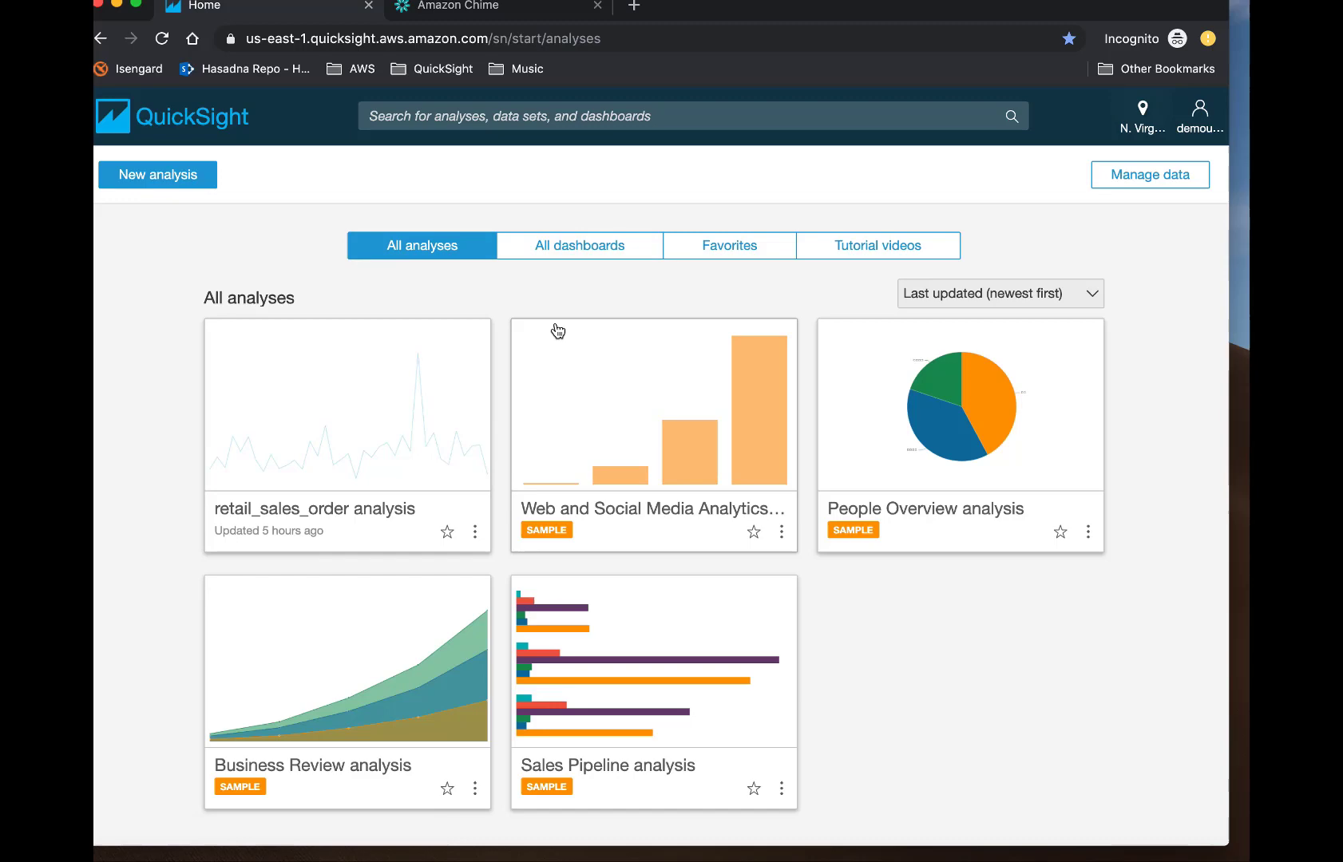
pyautogui.click(579, 245)
# Review create-dashboard.json, defining api-demo-dashboard from template_retail_sales-demo, in the code editor.
pyautogui.click(116, 5)
pyautogui.click(420, 246)
pyautogui.click(846, 858)
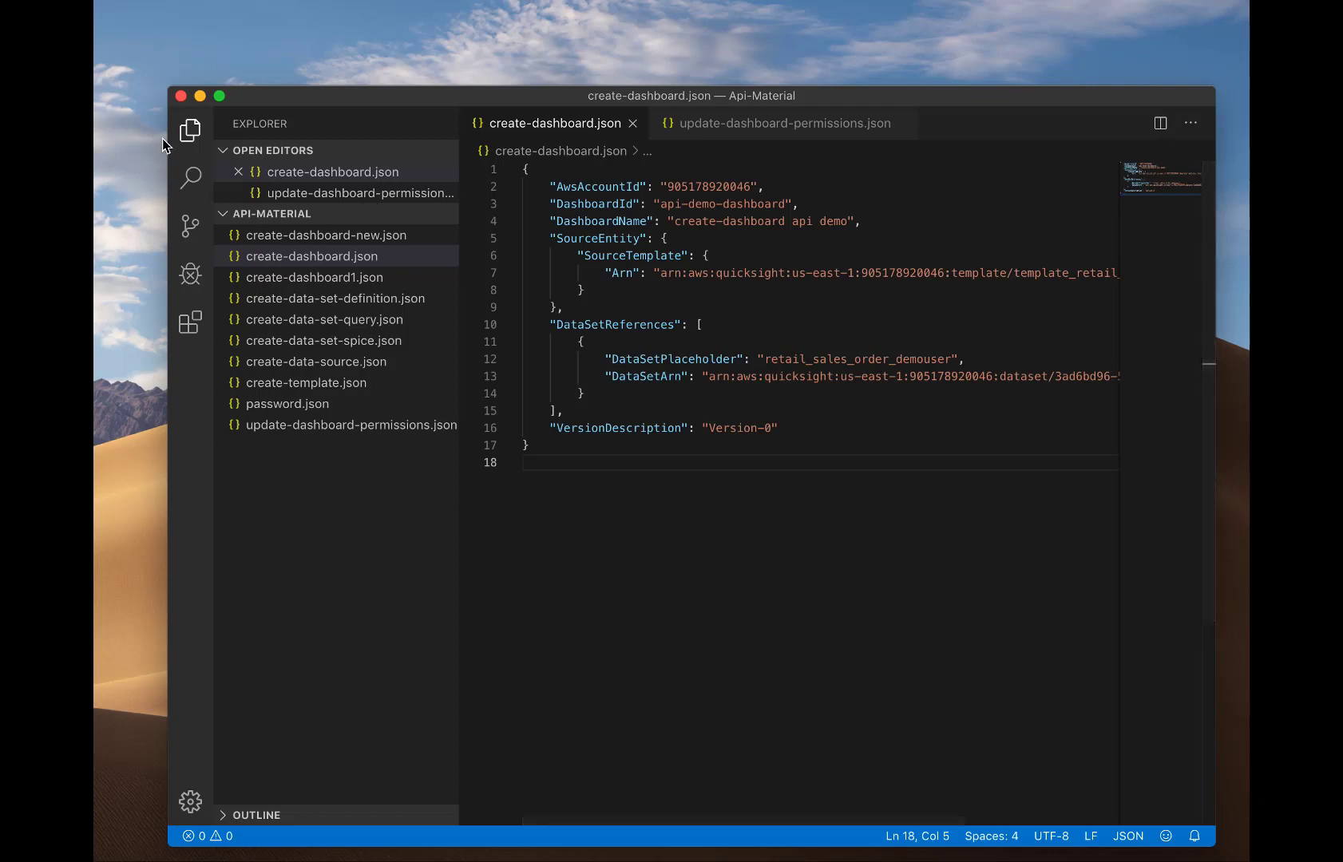
pyautogui.click(190, 130)
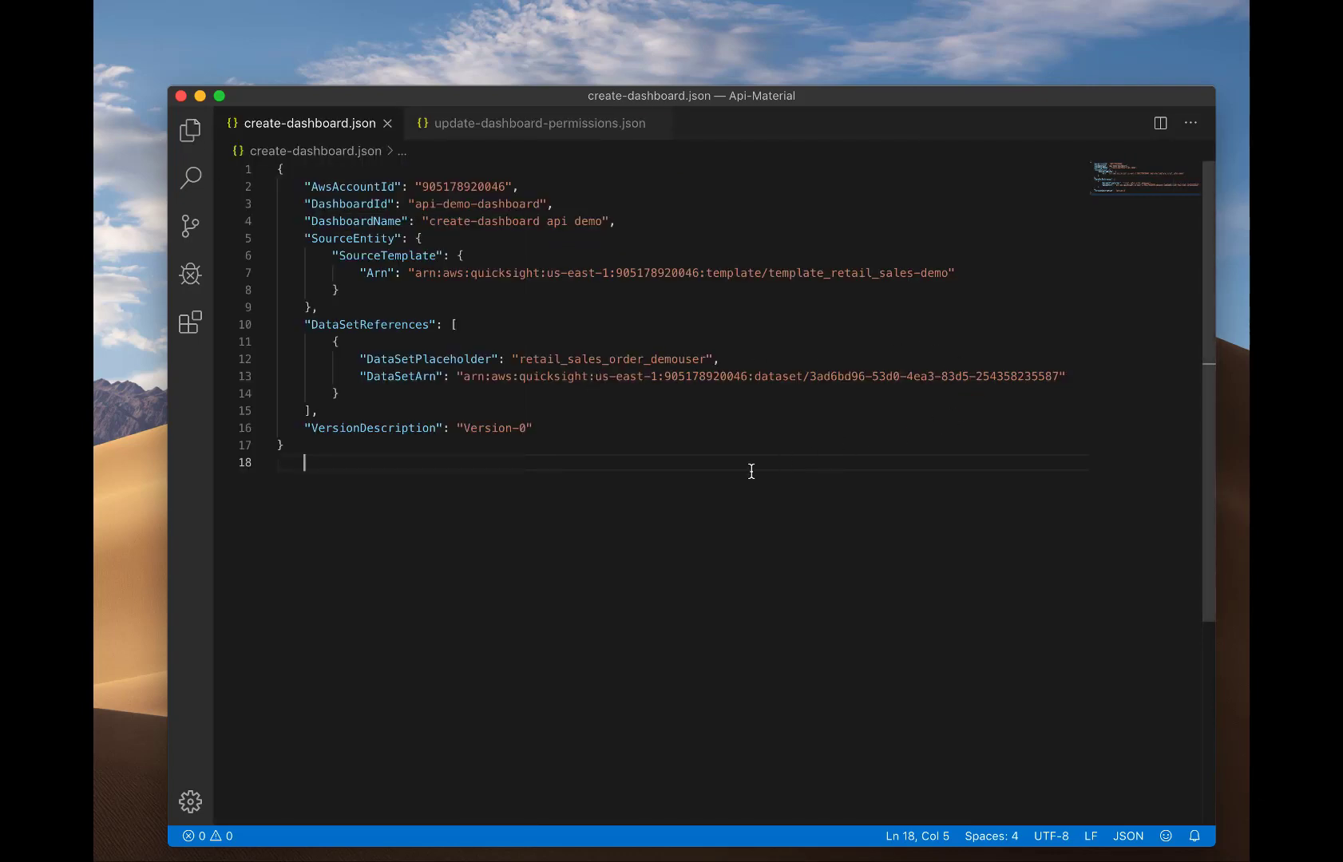
# Run create-dashboard with --cli-input-json file://create-dashboard.json, returning status 202 CREATION_IN_PROGRESS.
pyautogui.click(200, 96)
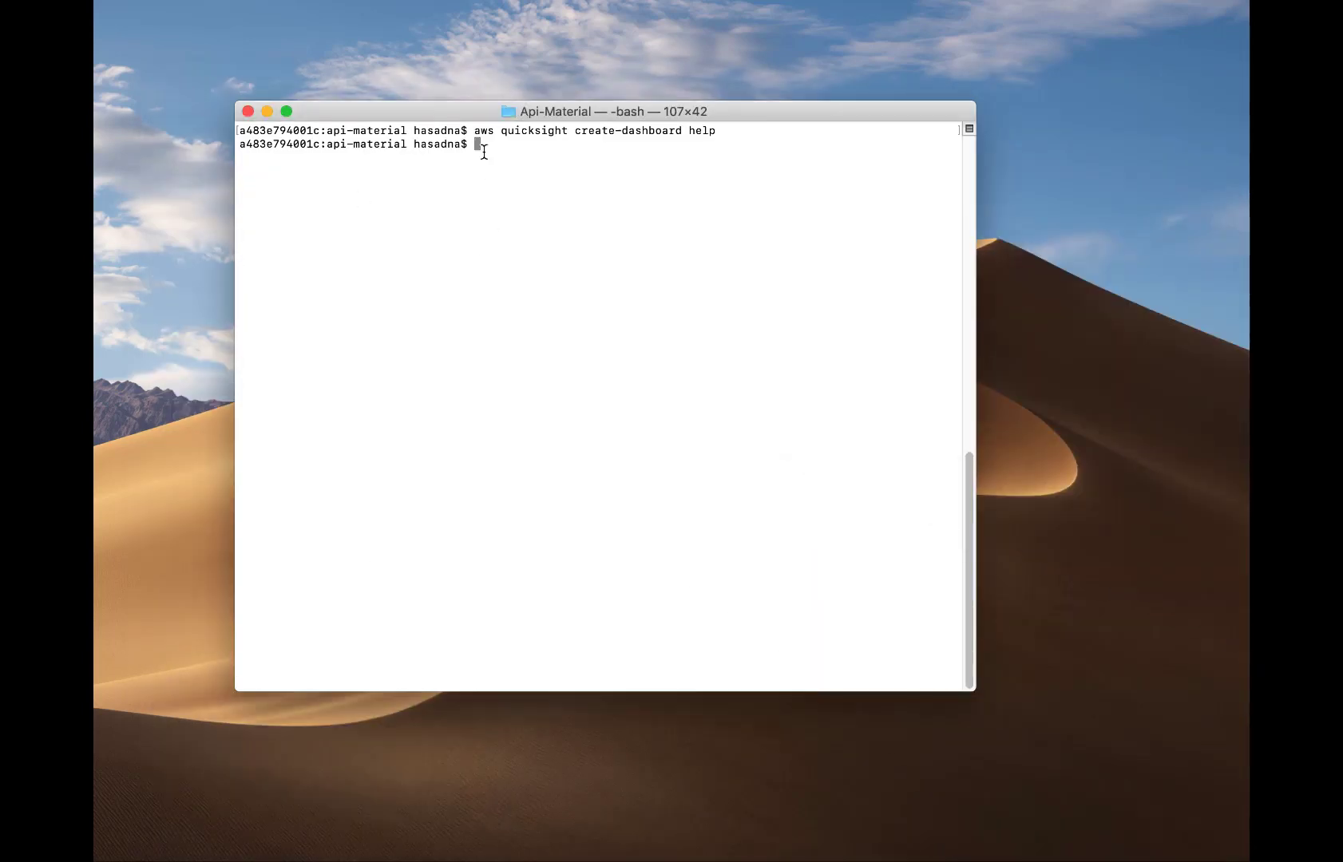
pyautogui.press('Up')
pyautogui.press('BackSpace')
pyautogui.press('BackSpace')
pyautogui.press('BackSpace')
pyautogui.press('BackSpace')
pyautogui.write('--cli-input-json')
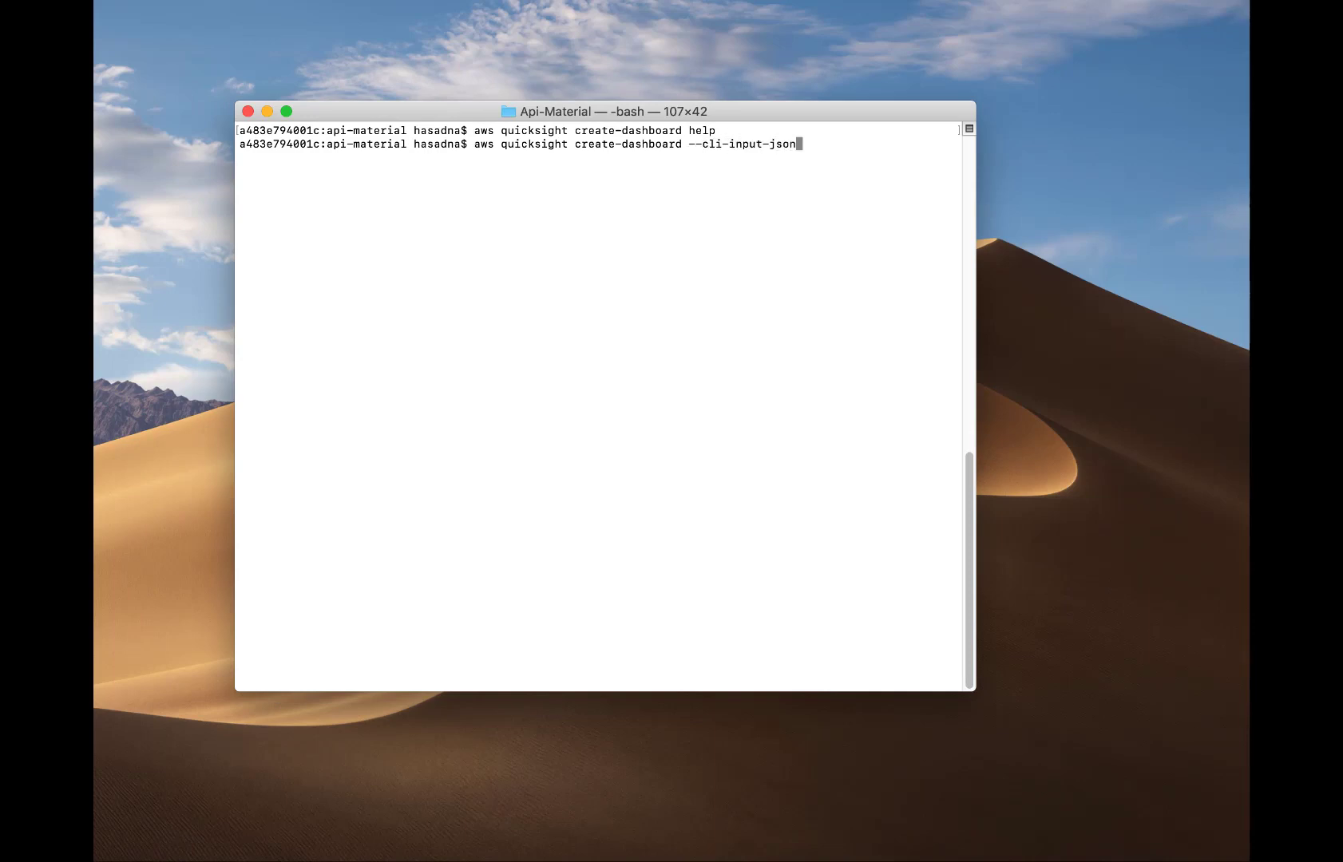
pyautogui.write(' file://create-dashboard.json')
pyautogui.press('Return')
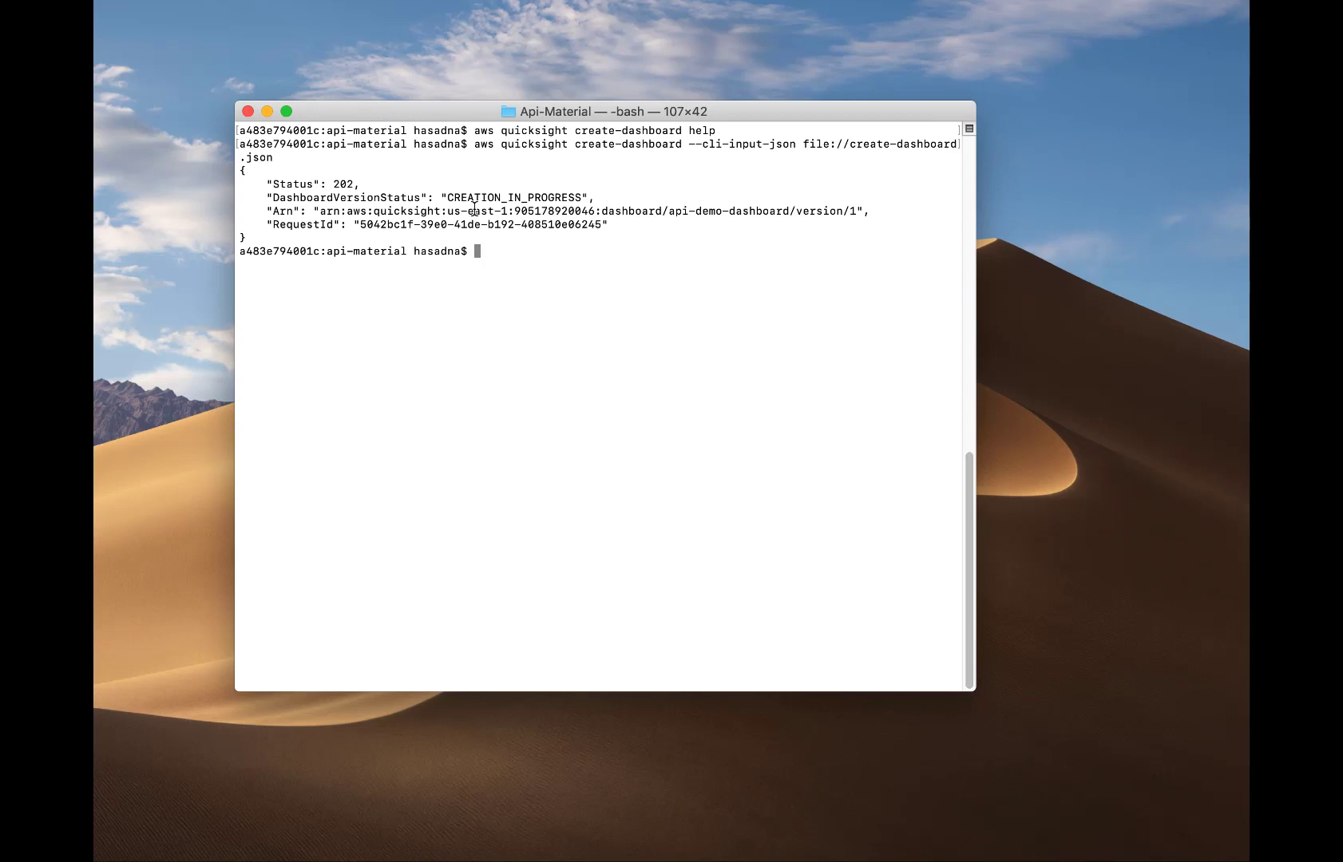
# Reload QuickSight's dashboards page, which is still empty.
pyautogui.click(800, 859)
pyautogui.click(453, 44)
pyautogui.press('Return')
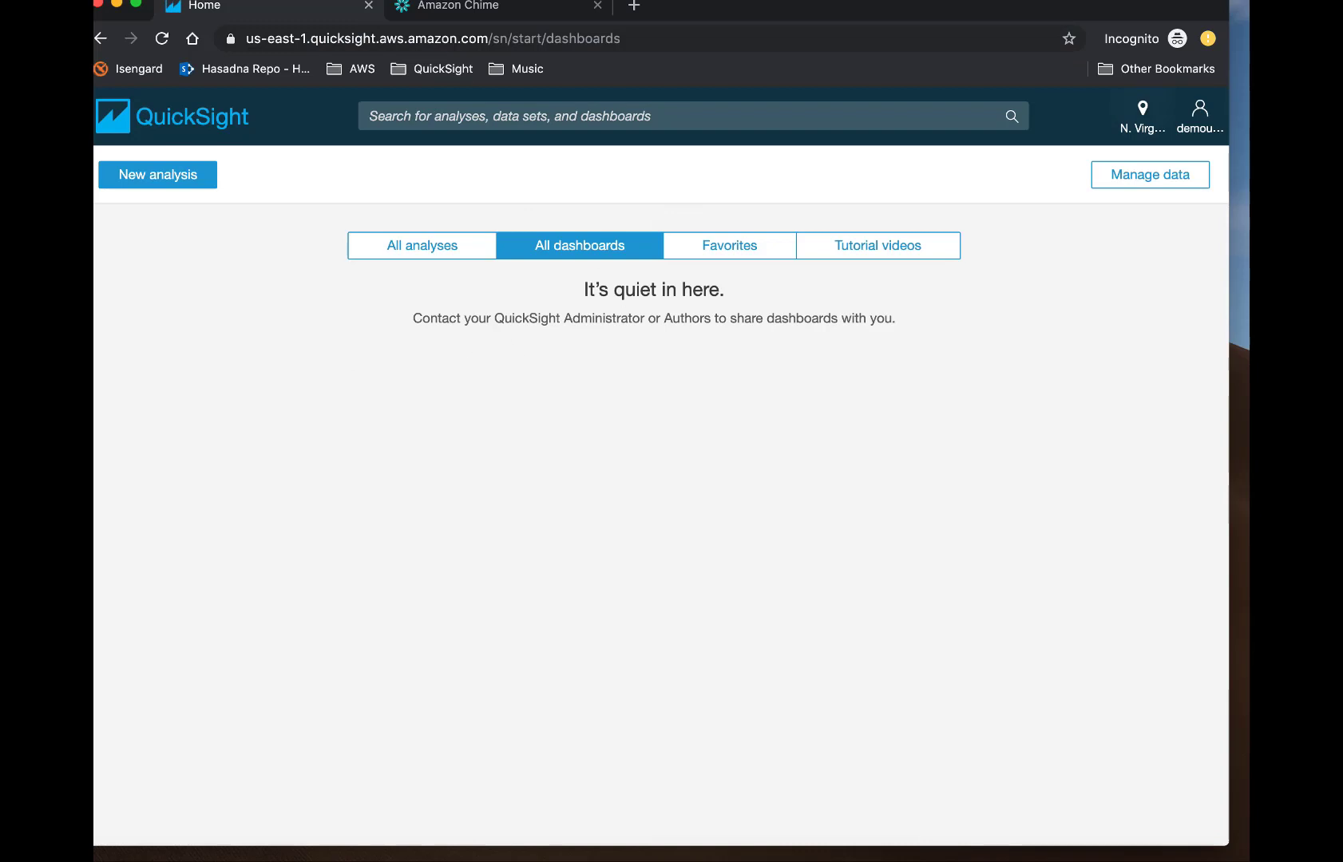
# Read the aws quicksight update-dashboard-permissions help, including the revoke-permissions option.
pyautogui.click(117, 5)
pyautogui.click(497, 254)
pyautogui.write('aws quicksight')
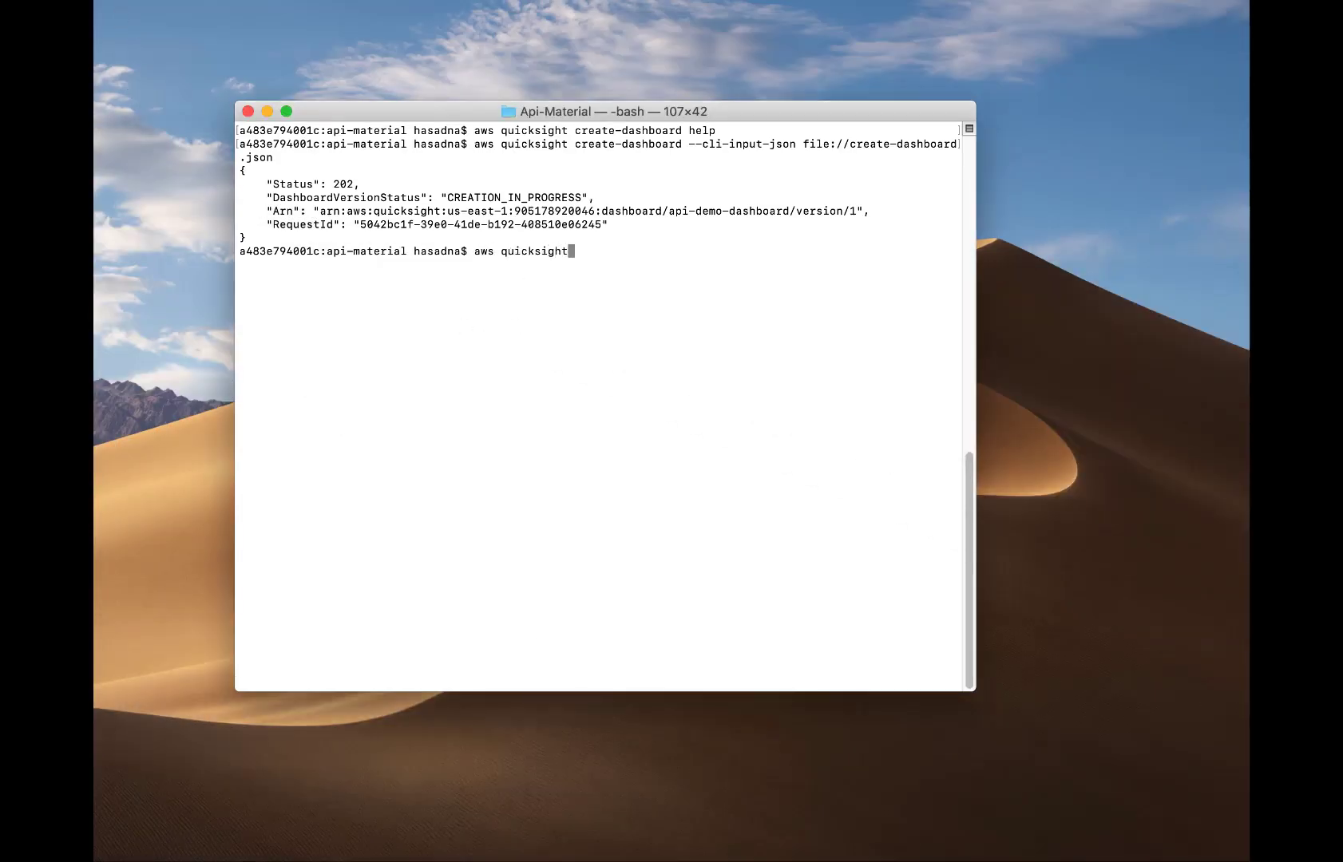
pyautogui.write(' update-dashboard')
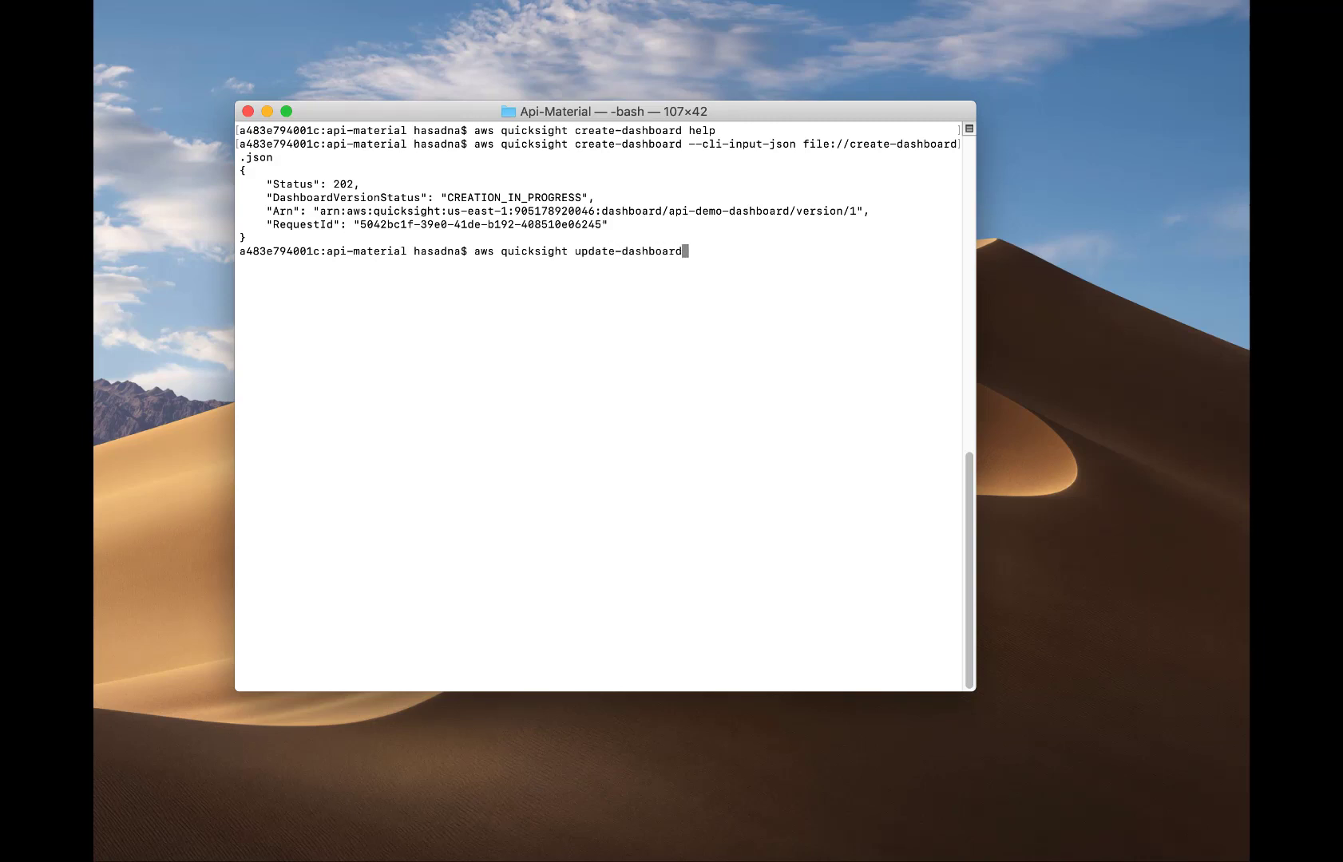
pyautogui.write('-permissions help')
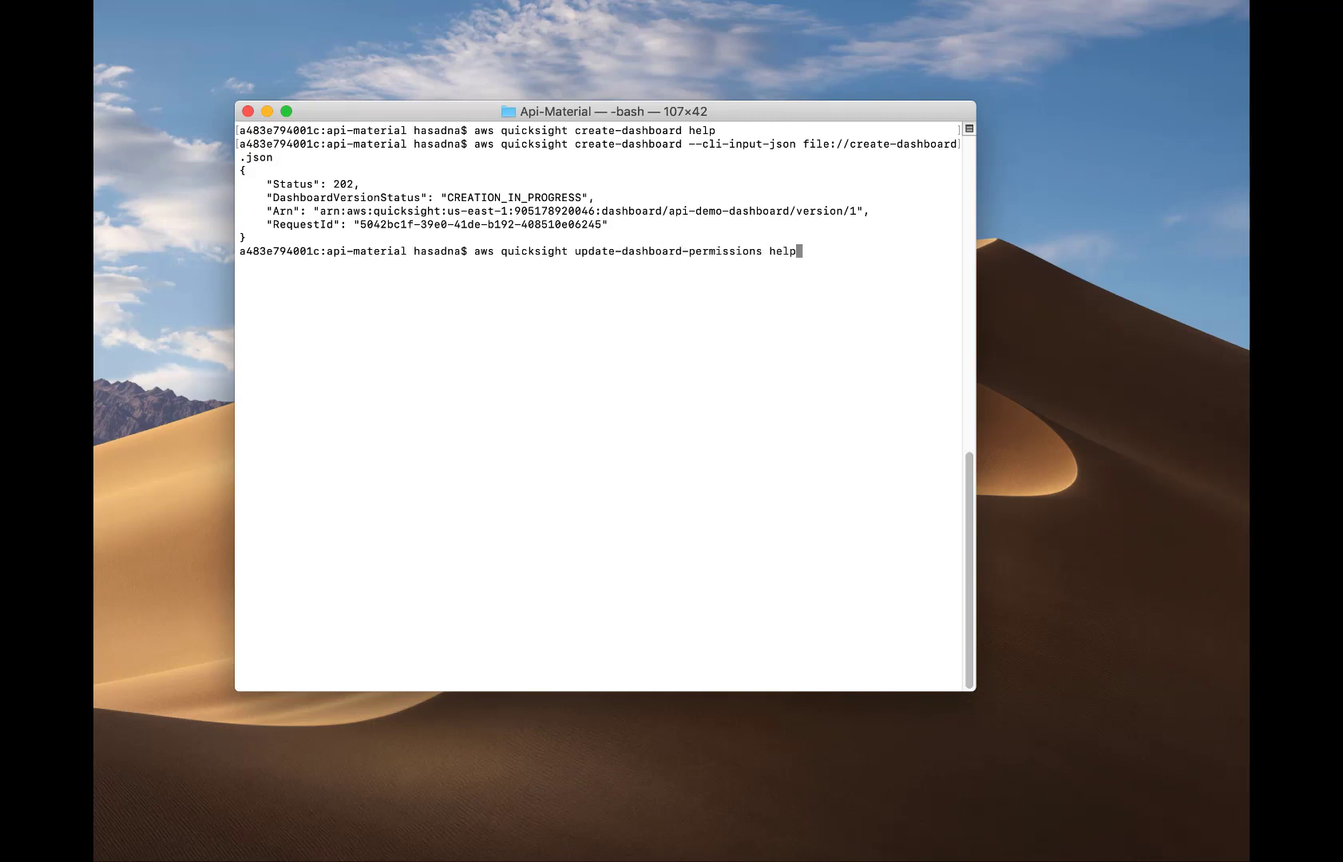
pyautogui.press('Return')
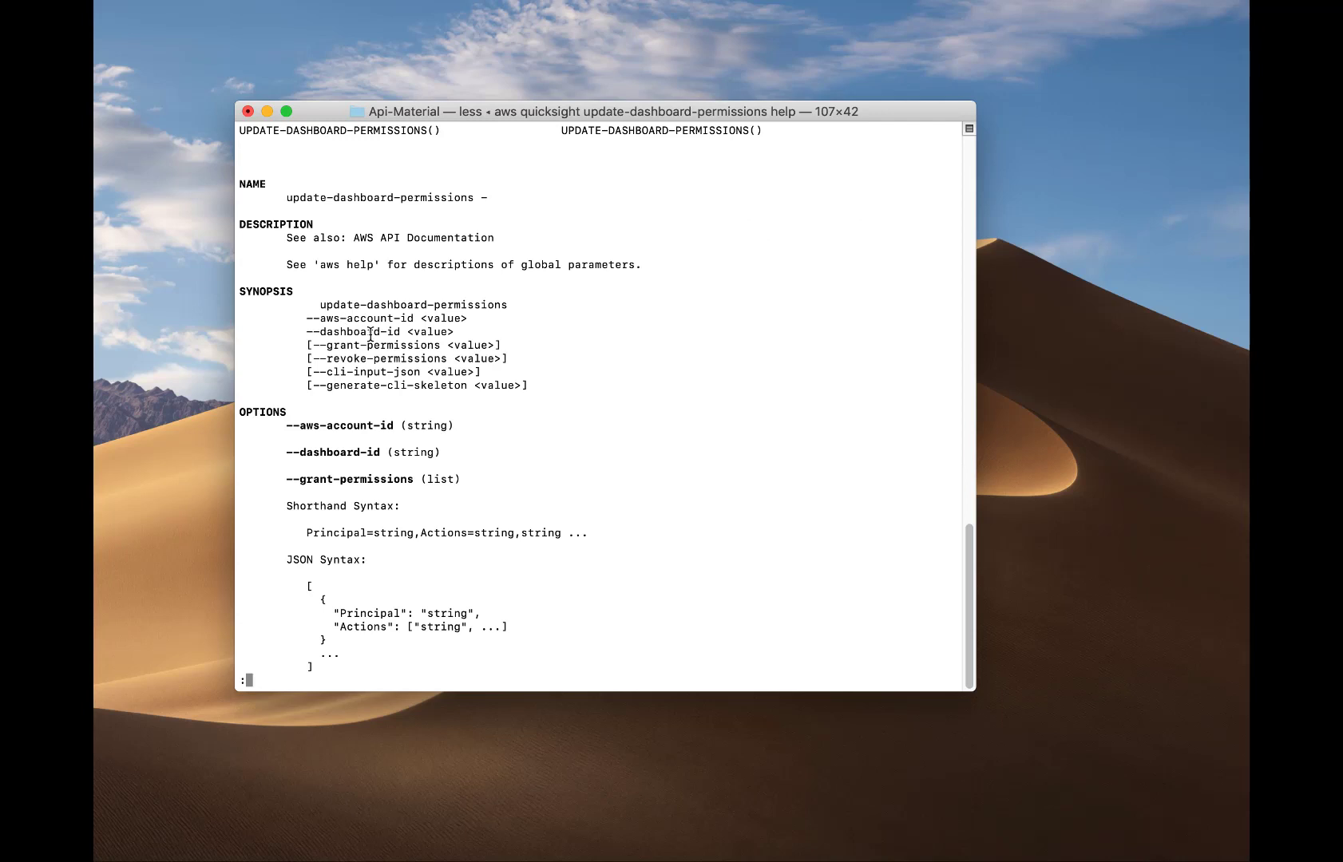
pyautogui.press('Down')
pyautogui.press('Down')
pyautogui.press('Down')
pyautogui.press('Down')
pyautogui.press('Down')
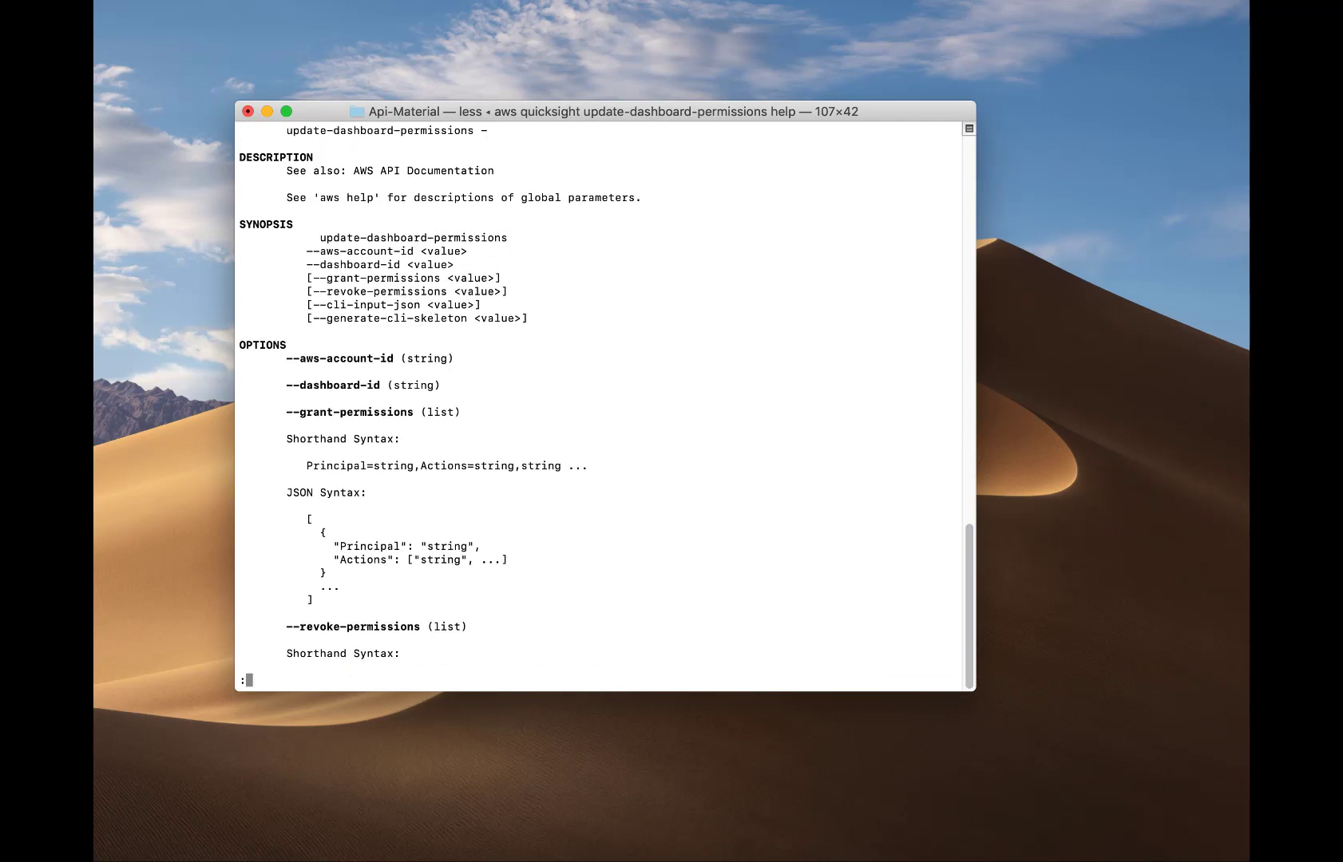
pyautogui.press('q')
# Check the granted dashboard actions in update-dashboard-permissions.json in the code editor.
pyautogui.click(845, 856)
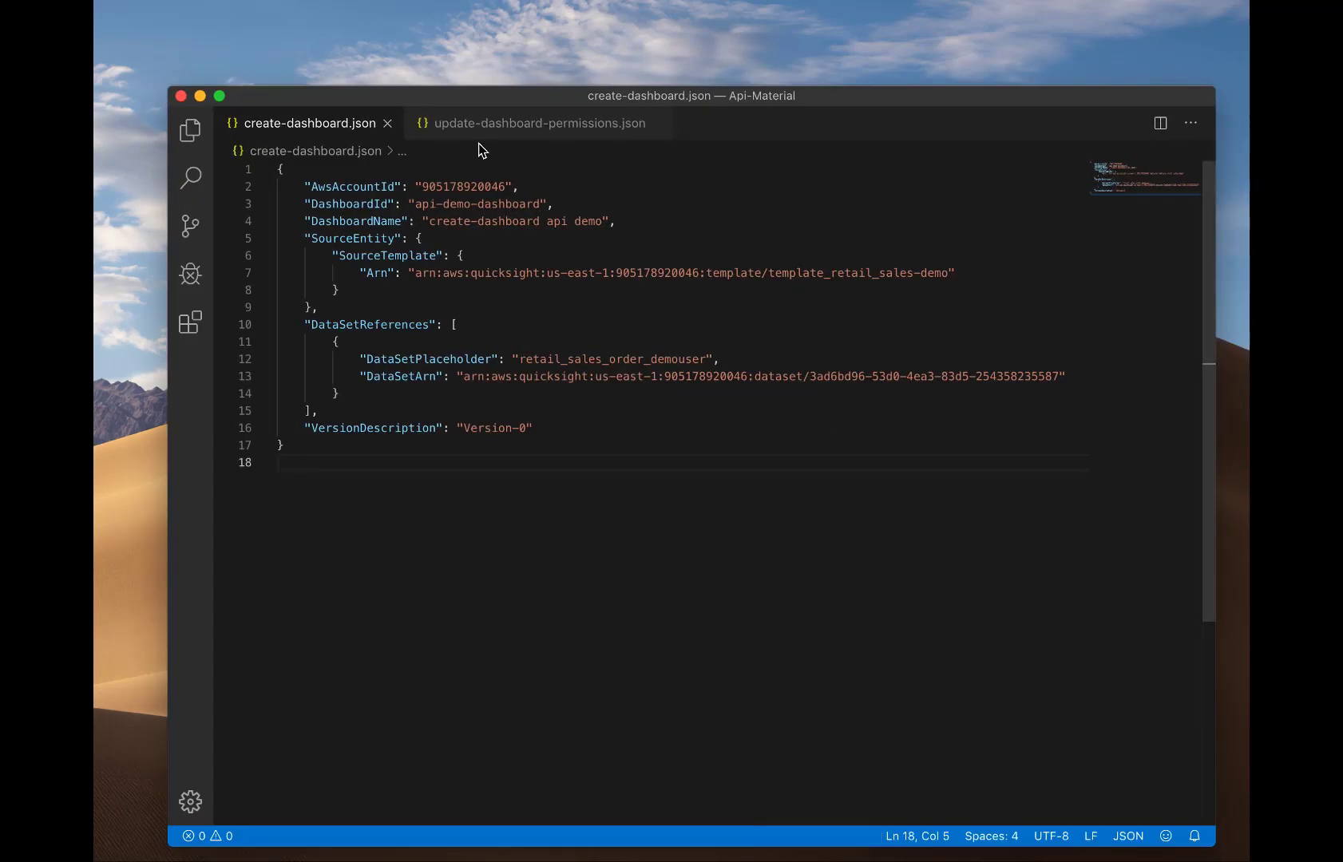
pyautogui.click(487, 123)
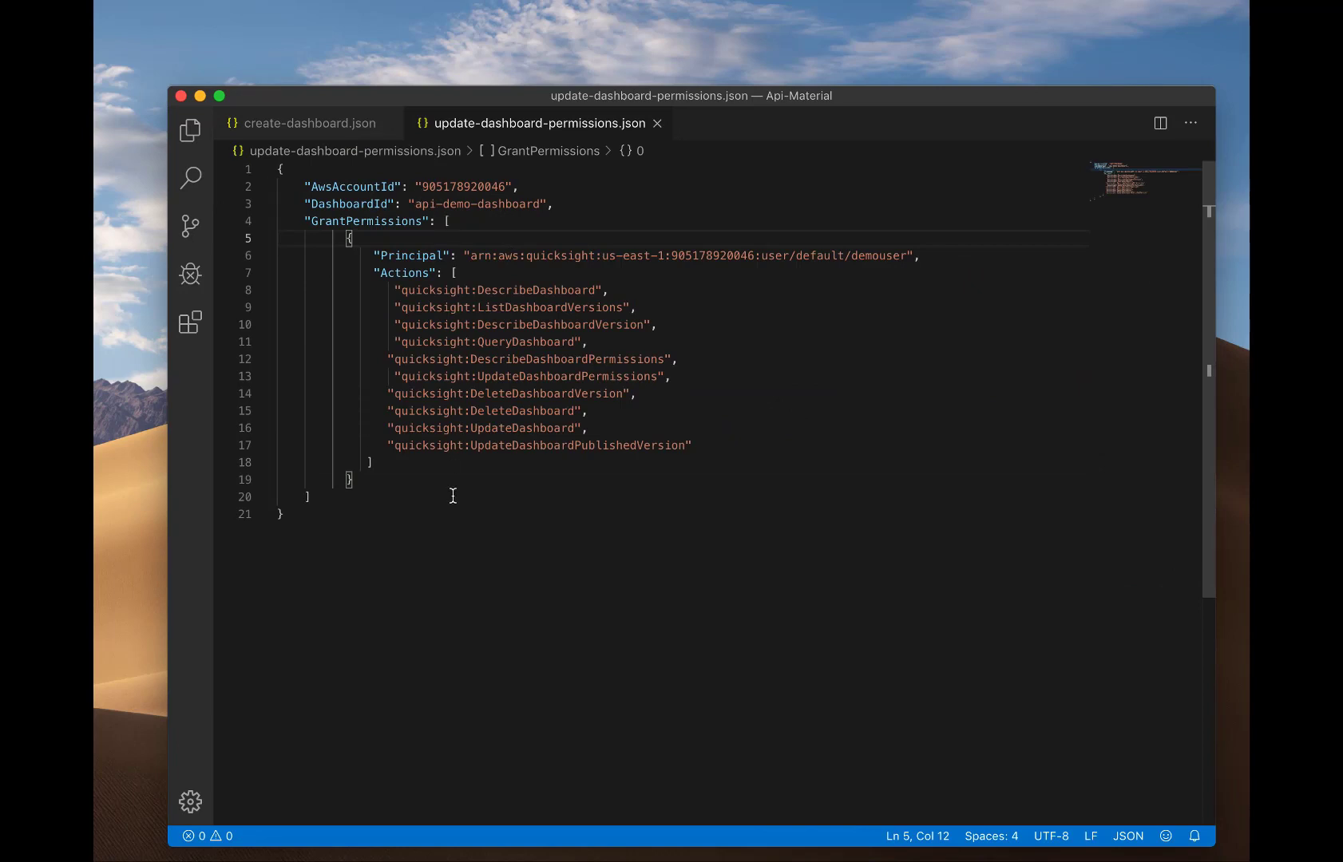
pyautogui.click(200, 96)
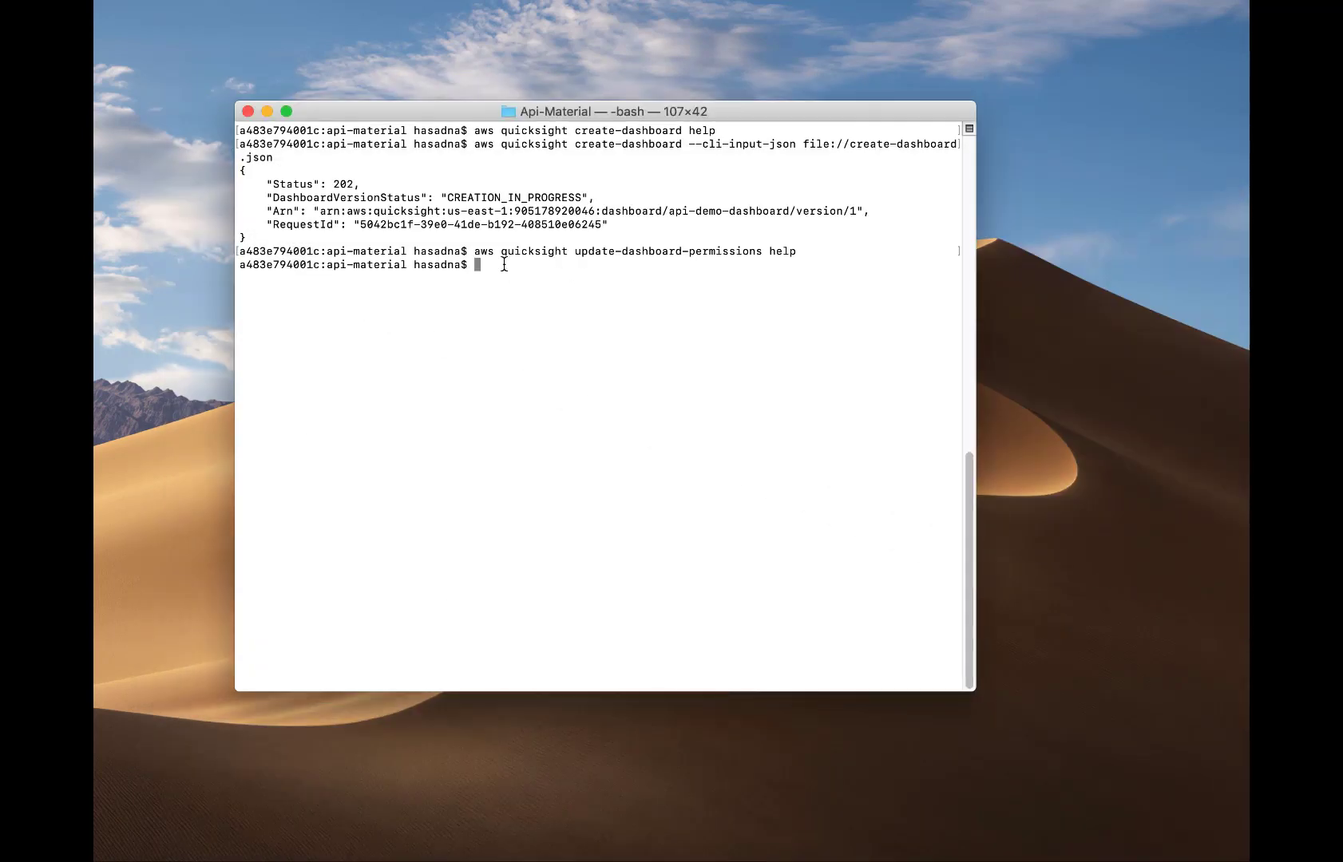
# List the JSON files, then run update-dashboard-permissions with file://update-dashboard-permissions.json, returning status 200.
pyautogui.write('ls')
pyautogui.press('Return')
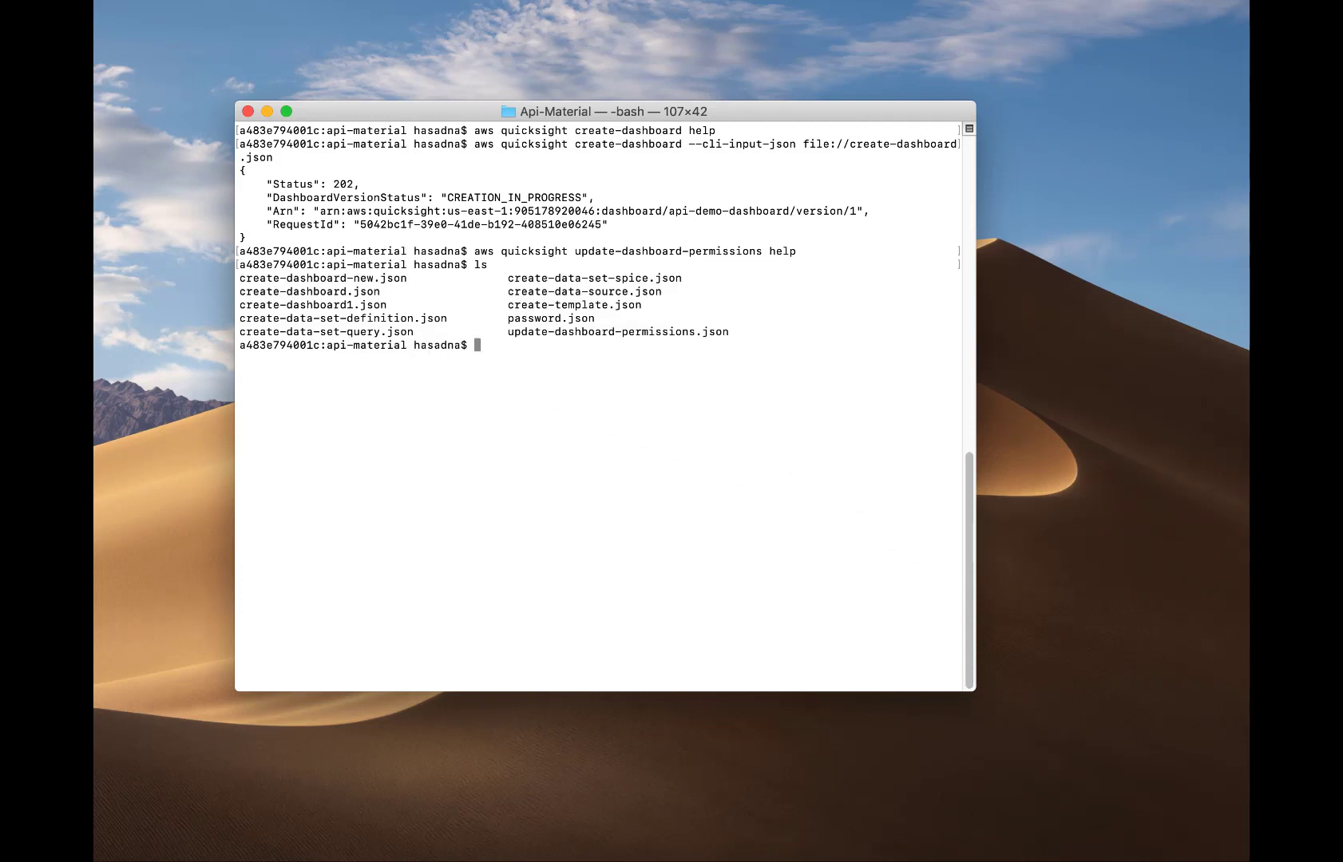
pyautogui.press('Up')
pyautogui.press('Up')
pyautogui.press('BackSpace')
pyautogui.press('BackSpace')
pyautogui.press('BackSpace')
pyautogui.press('BackSpace')
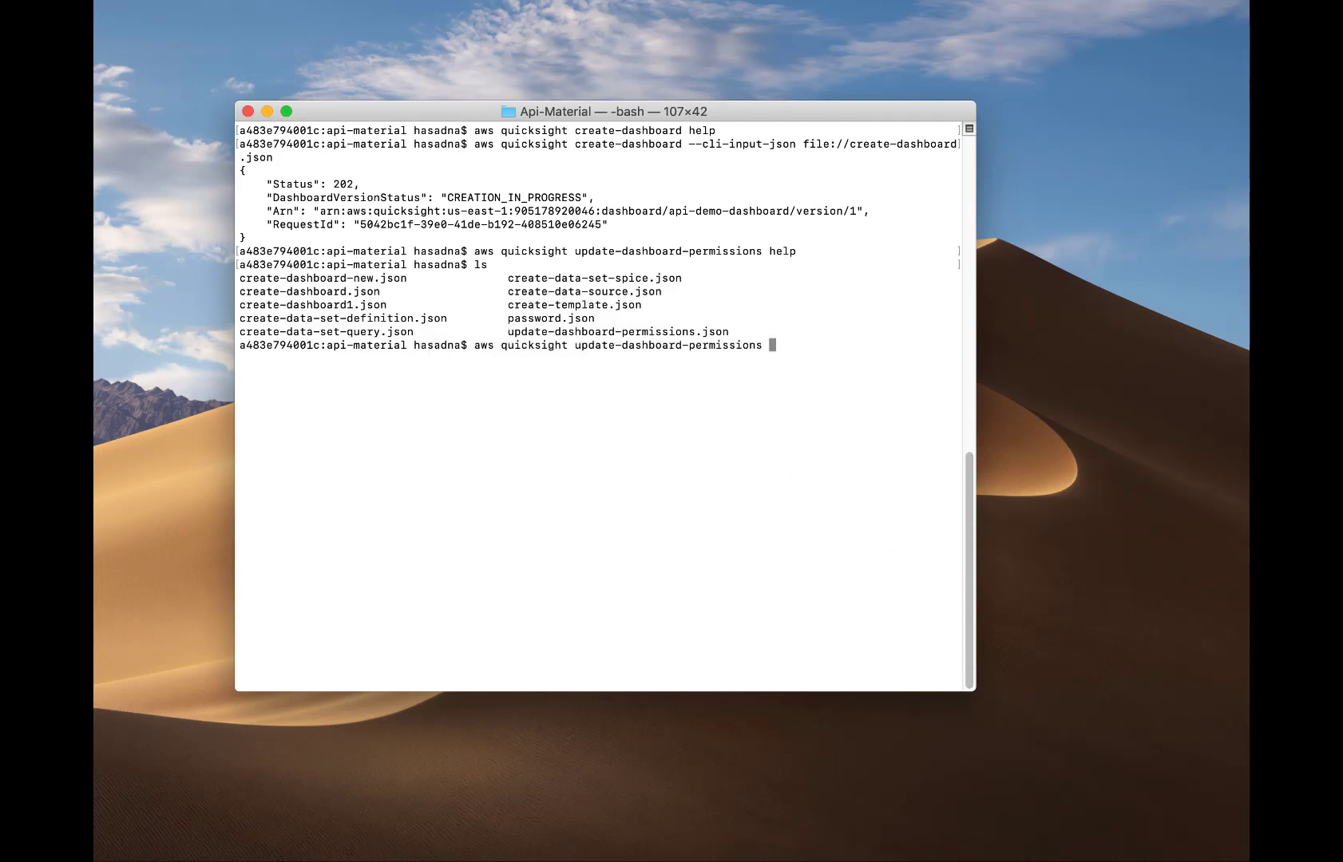
pyautogui.write('--cli-input-json file://update')
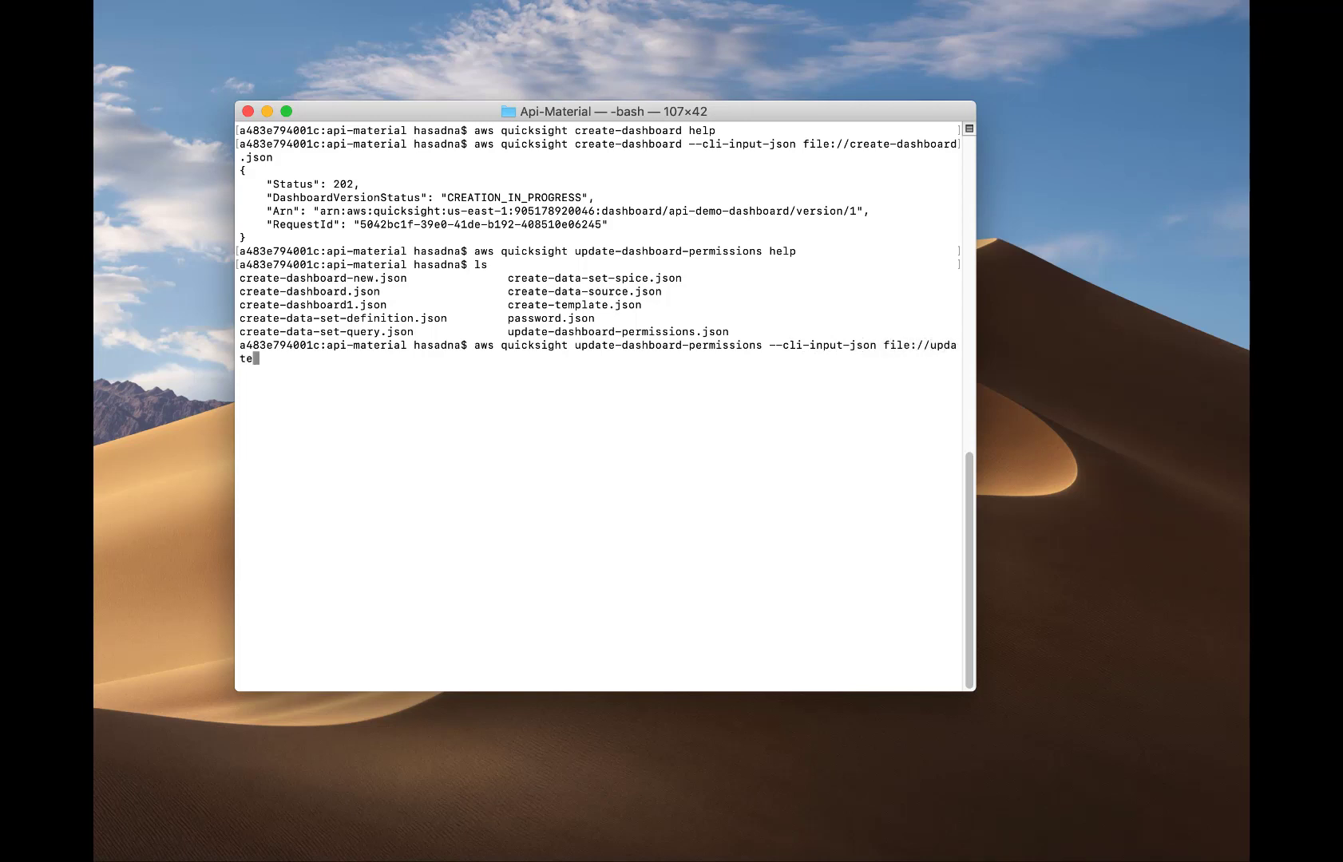
pyautogui.write('-dashboard-permissions.json')
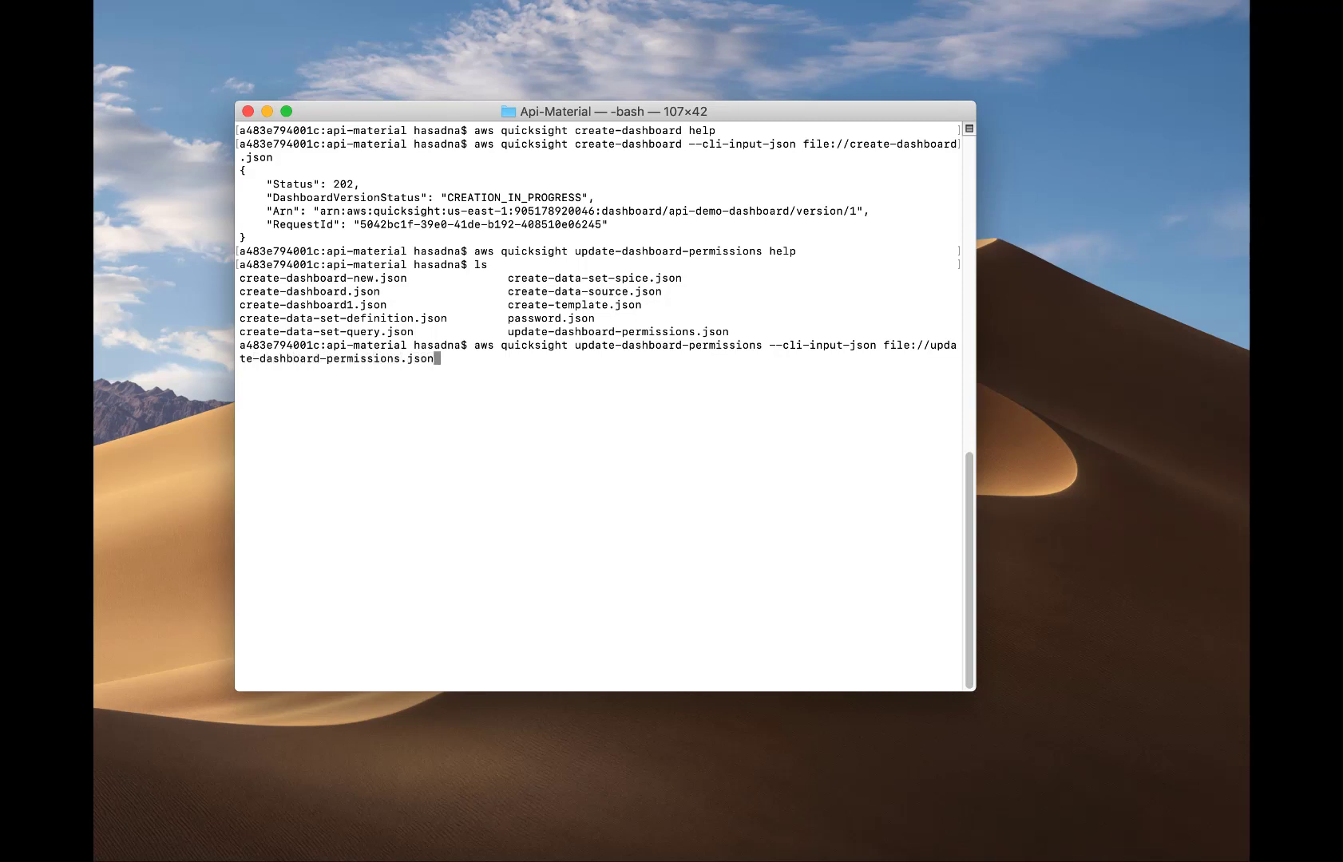
pyautogui.press('Return')
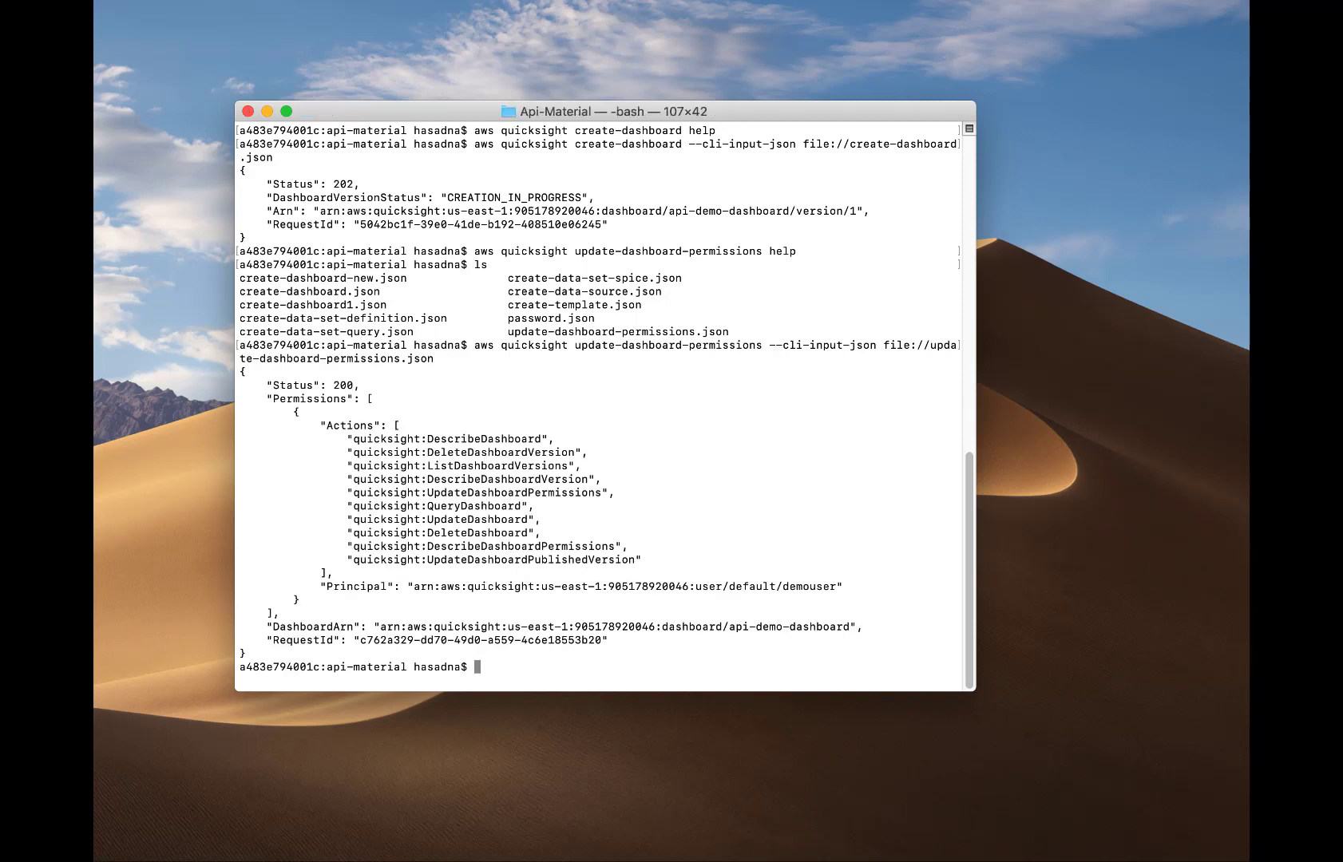